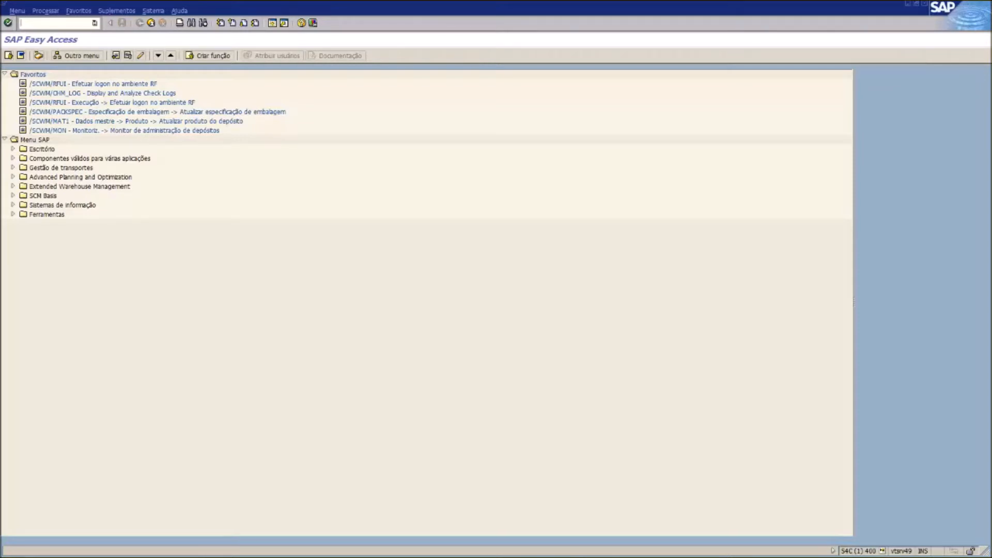
Step: Open transaction VA01 and enter the order type Venda Normal for a new sales document
type("va01")
key("Return")
key("BackSpace")
key("Down")
key("Return")
key("Return")
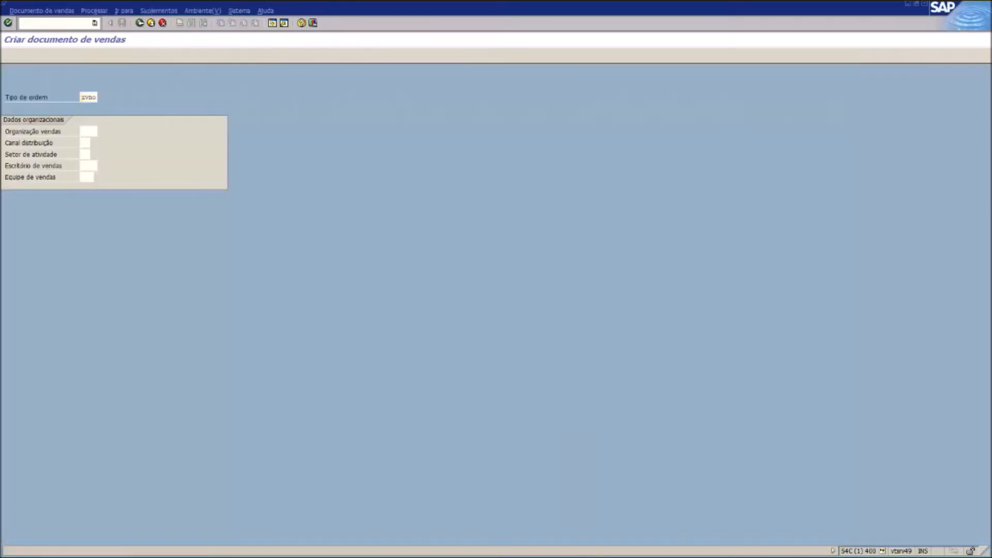
Step: Fill in the sold-to party's customer number and add an item for material 70000074 with a quantity of 10
key("BackSpace")
key("Down")
key("Return")
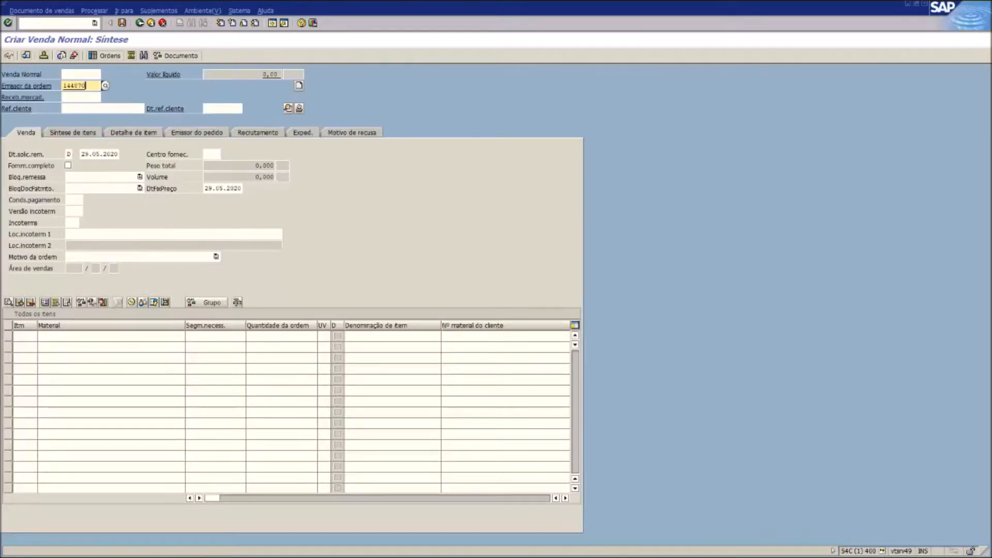
left_click(111, 336)
key("BackSpace")
left_click(299, 85)
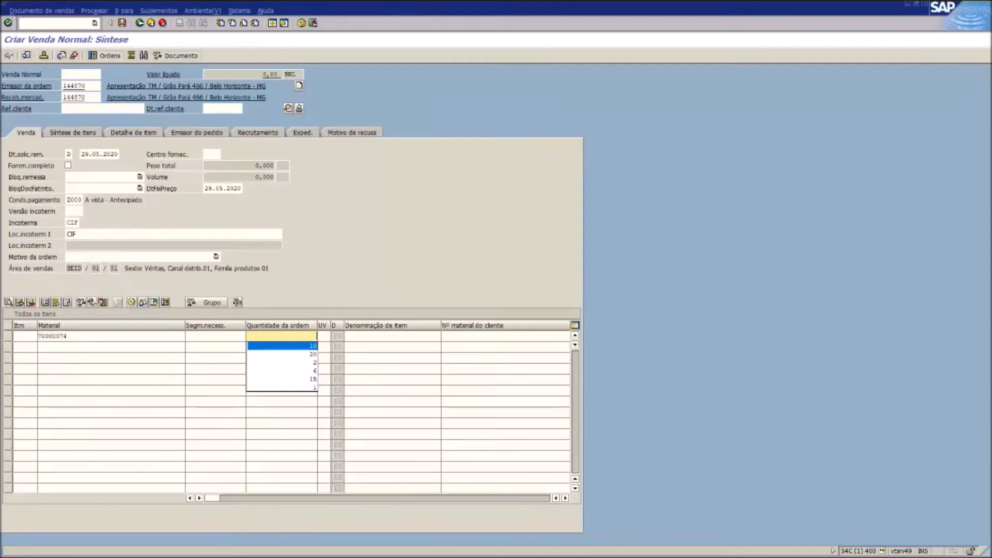
key("Return")
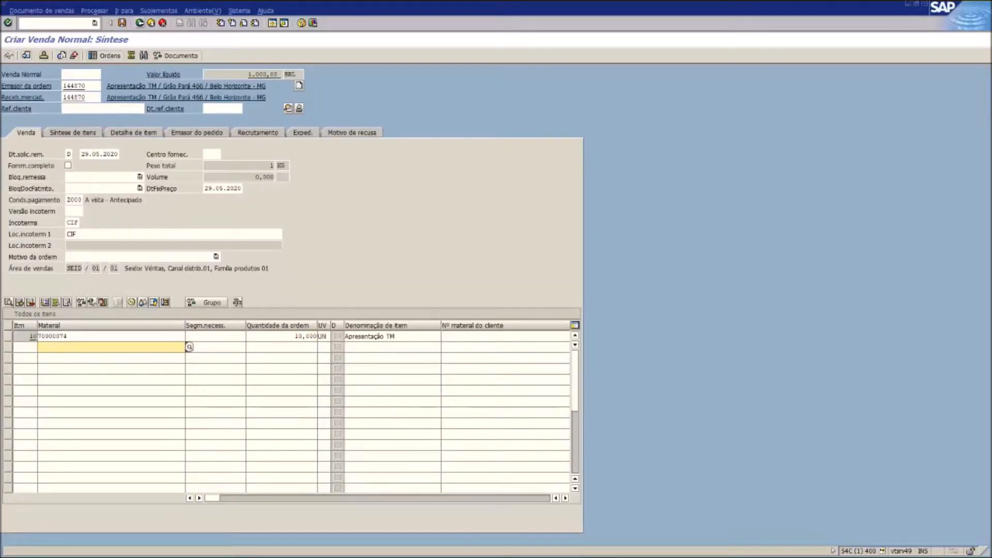
Step: Save the sales order and return to the SAP Easy Access screen
left_click(122, 22)
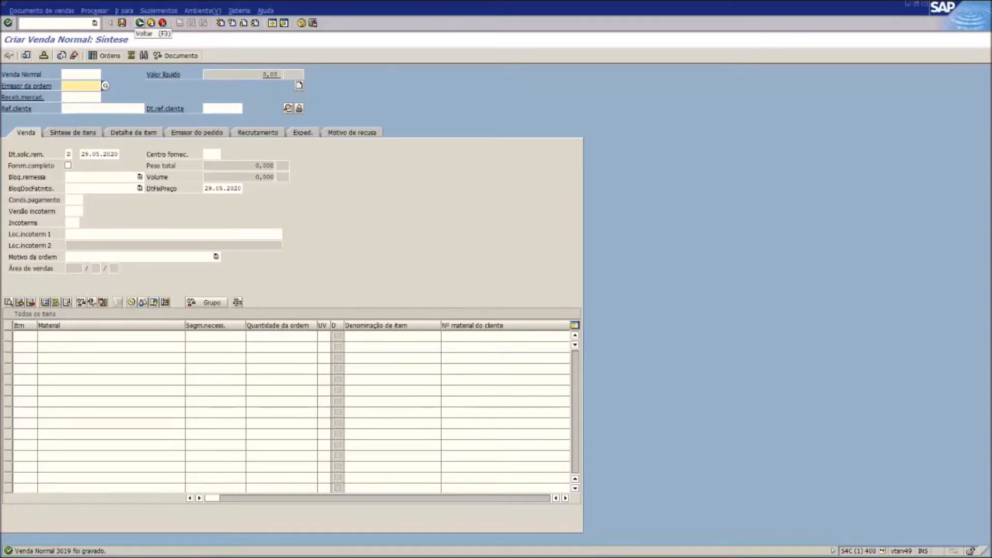
left_click(140, 22)
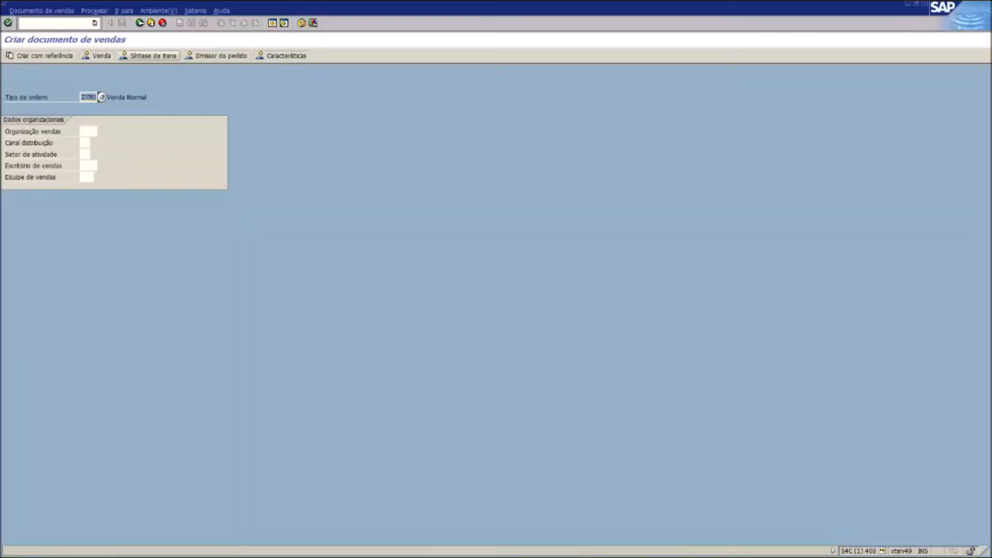
left_click(140, 23)
Step: Open the saved sales order for changes in transaction VA02
type("va02")
key("Return")
key("Return")
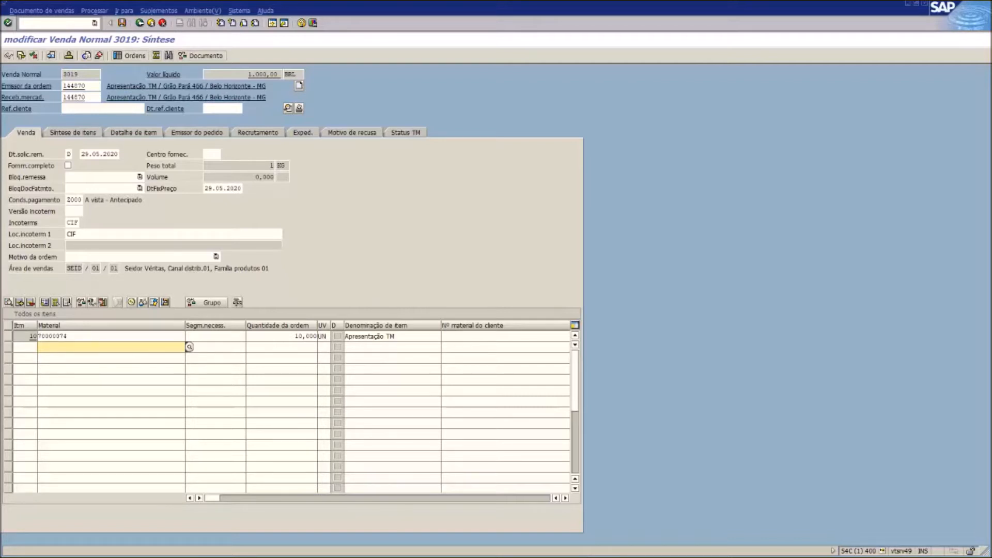
Step: Examine the sales order's TM status and its TM document flow, and return to SAP Easy Access
left_click(406, 133)
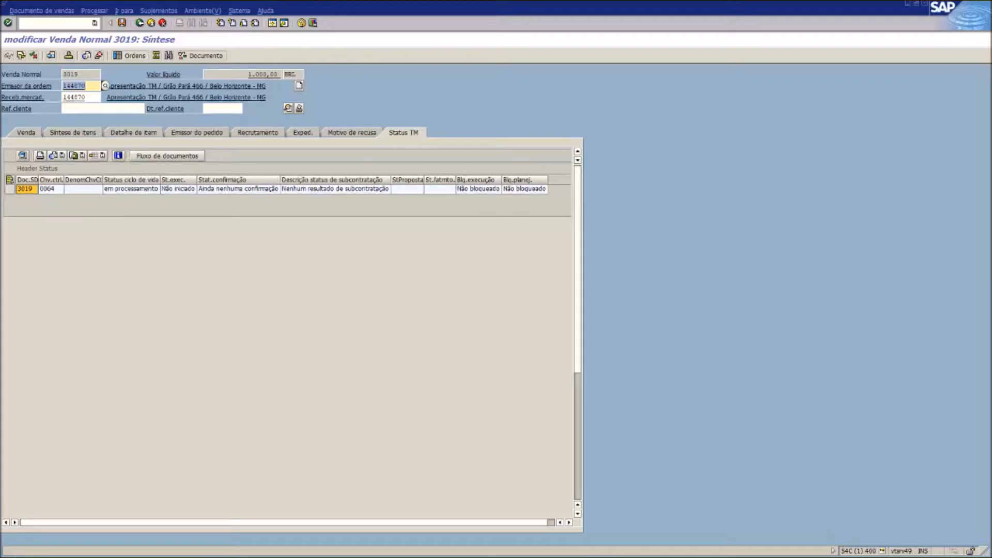
left_click(132, 189)
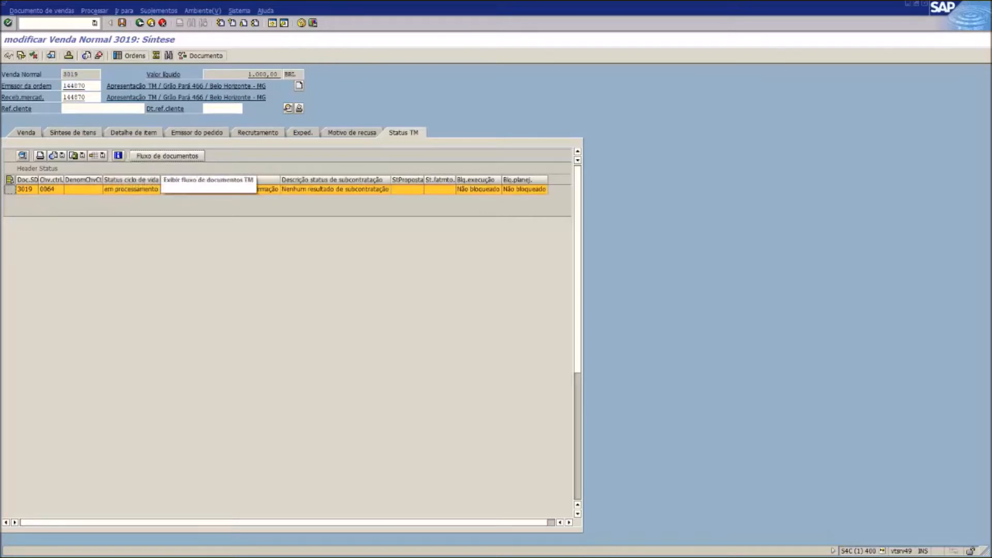
left_click(167, 155)
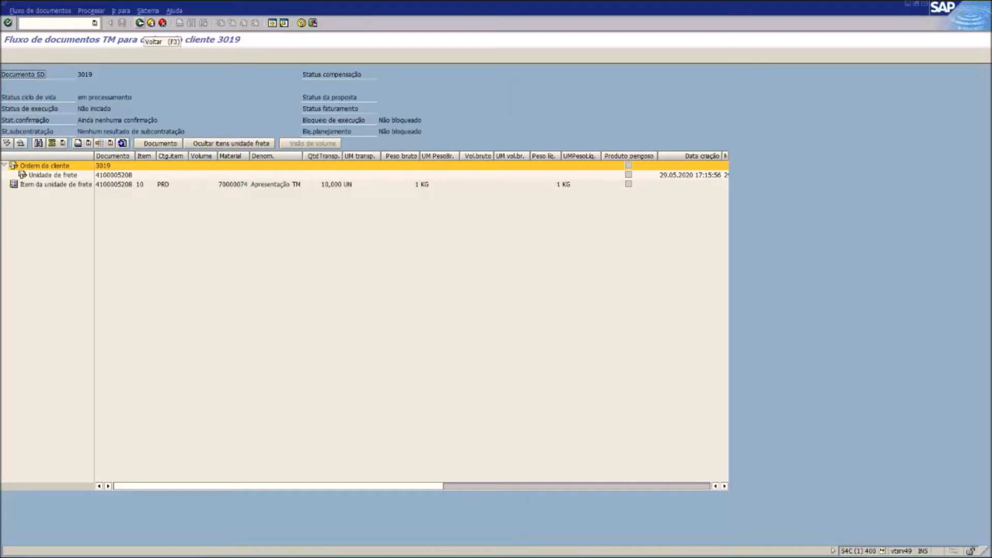
left_click(139, 23)
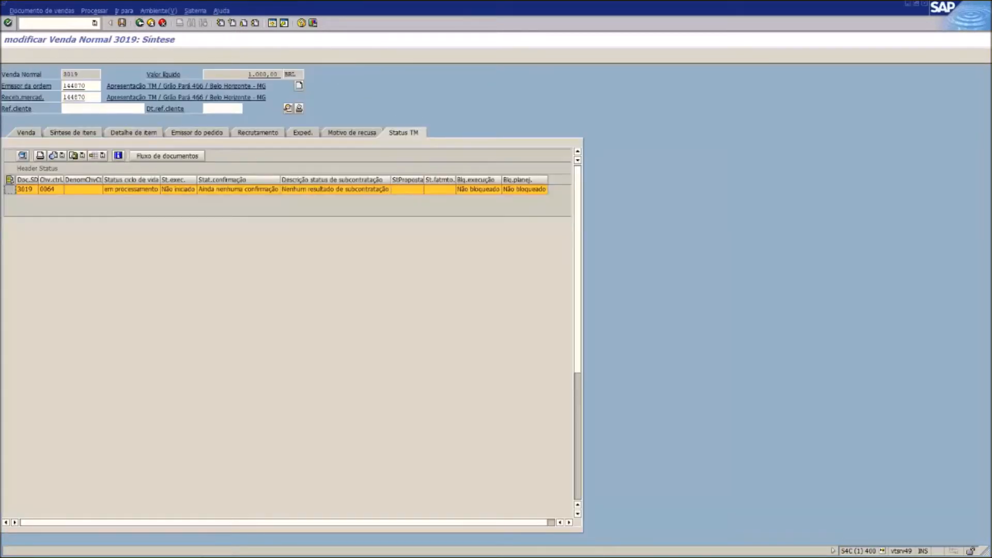
left_click(140, 23)
left_click(139, 23)
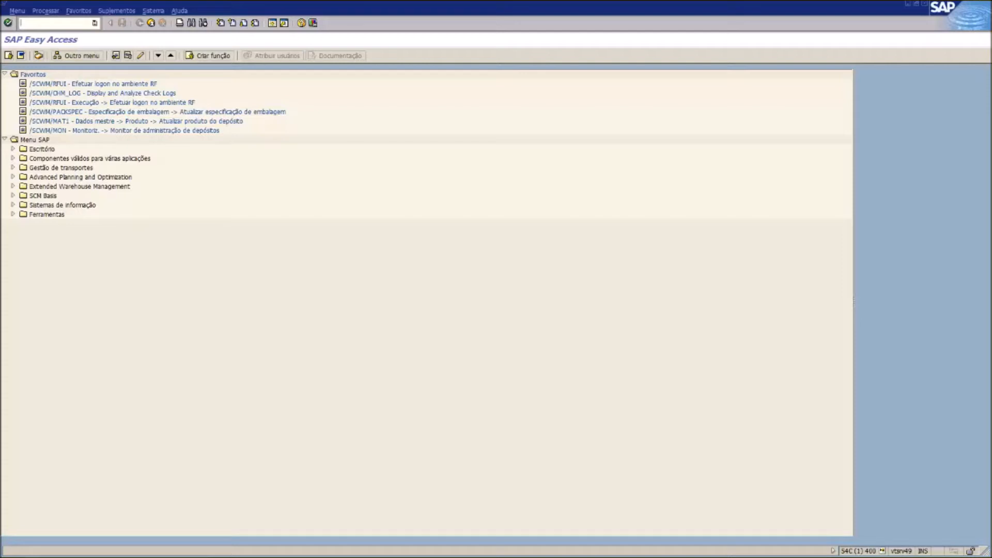
Step: Launch the NetWeaver Business Client with transaction NWBC and open the /nwbc cockpit in the maximized browser window
type("nwbc")
key("Return")
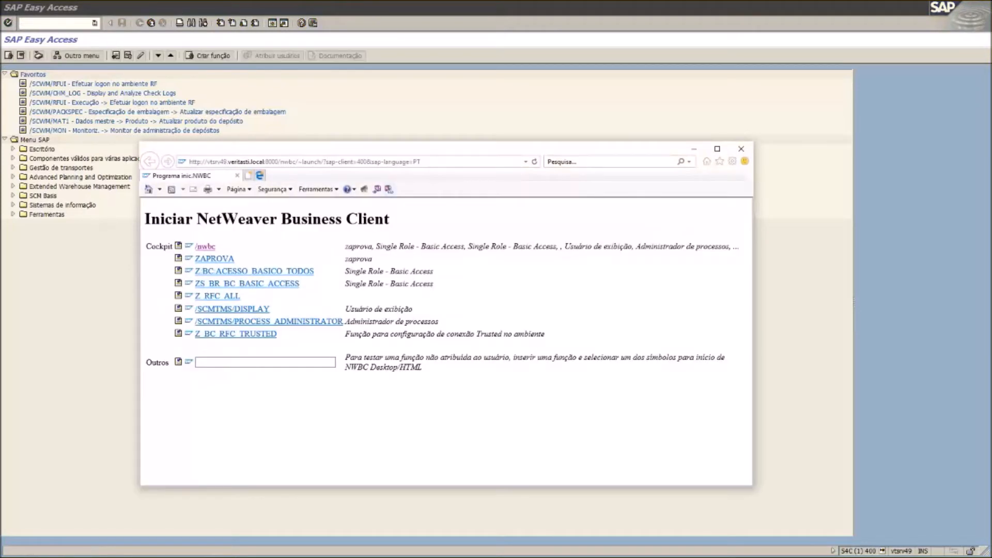
left_click(34, 140)
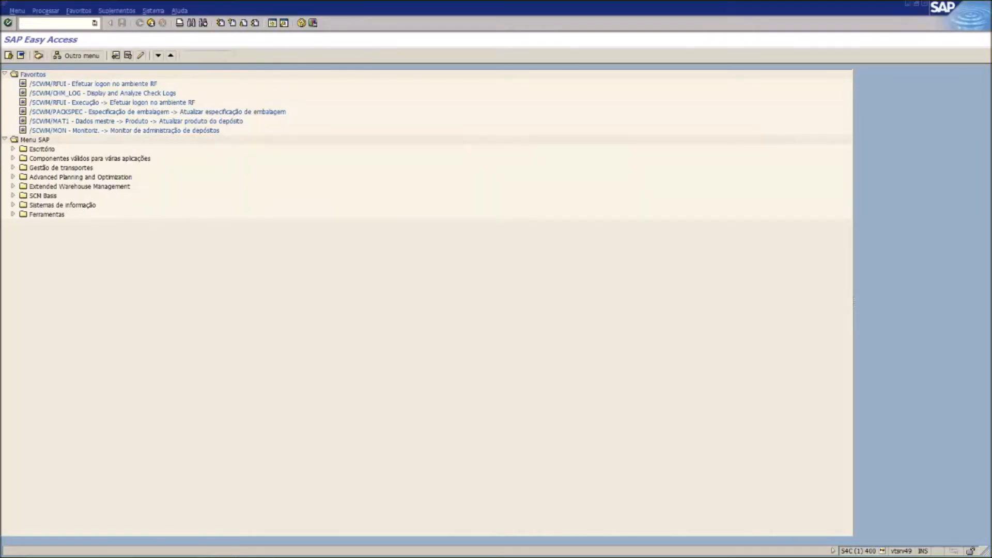
left_click(265, 550)
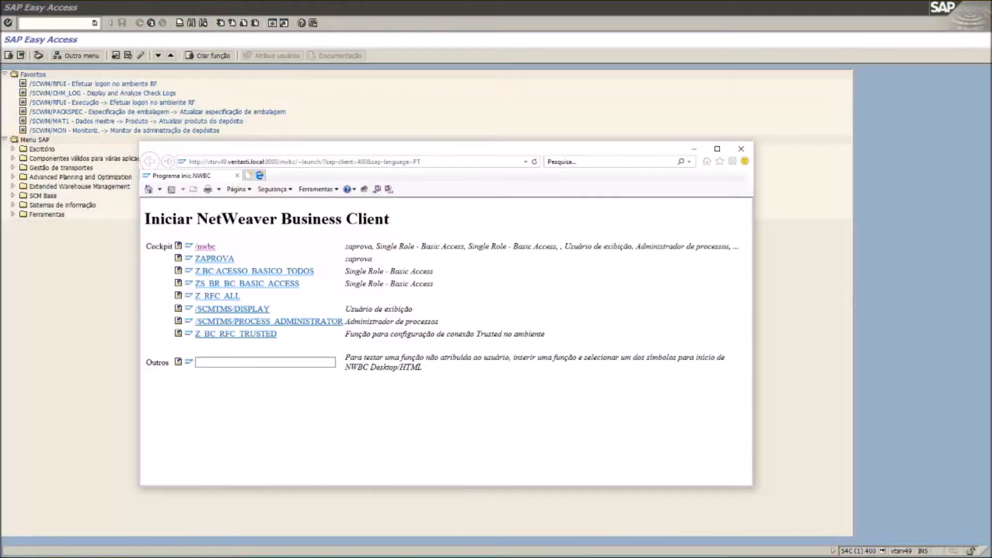
double_click(269, 149)
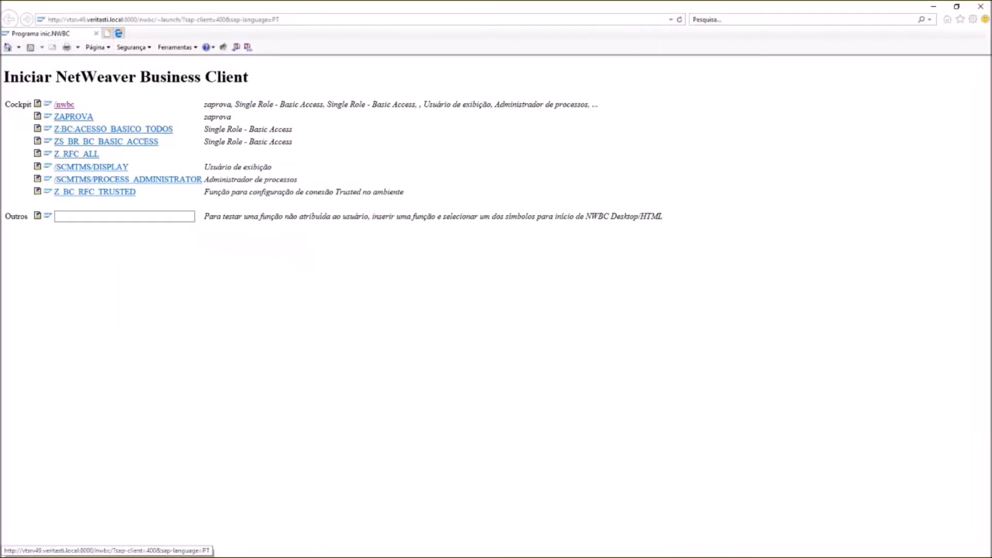
left_click(64, 105)
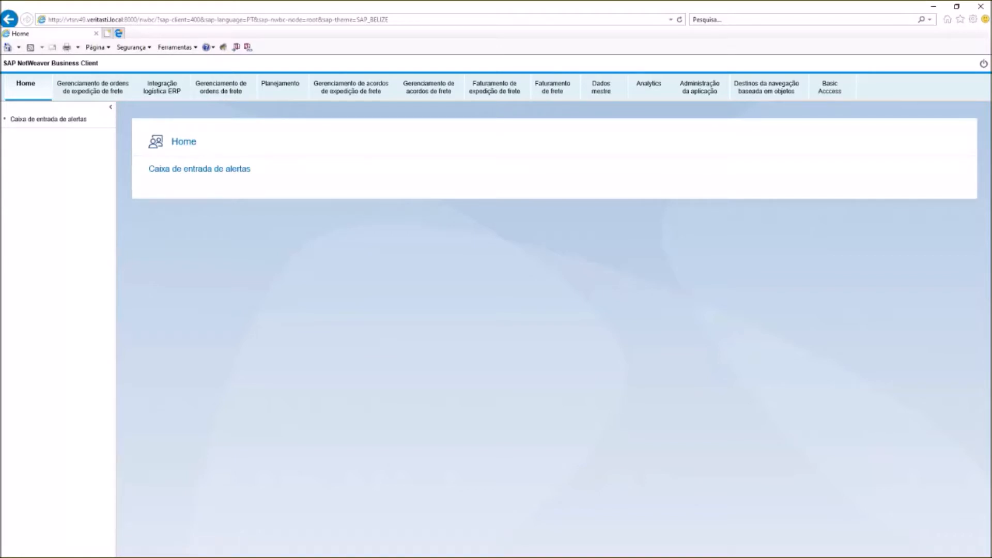
Step: Start creating a road freight order of type 1000, Ordem de frete com subcontratação, from freight order management
left_click(221, 86)
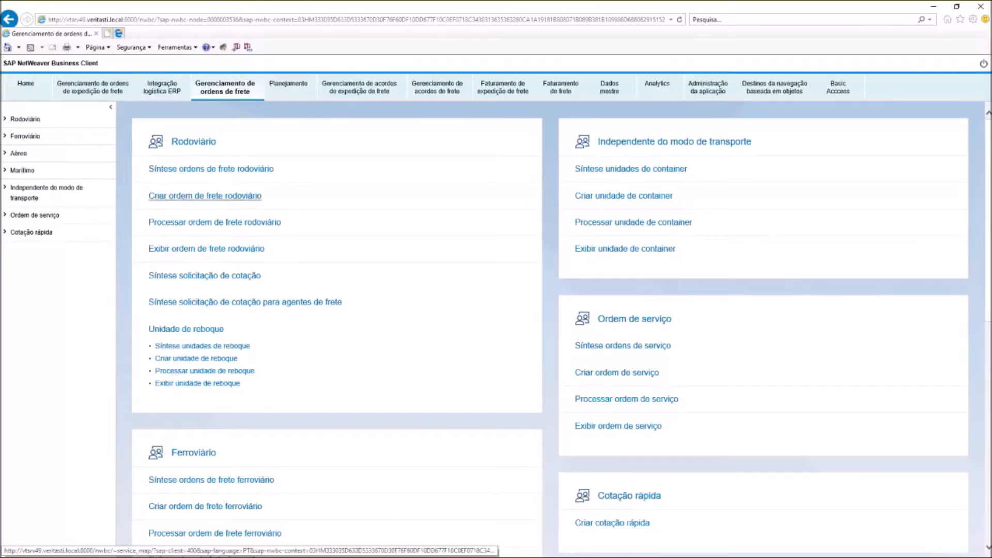
left_click(205, 195)
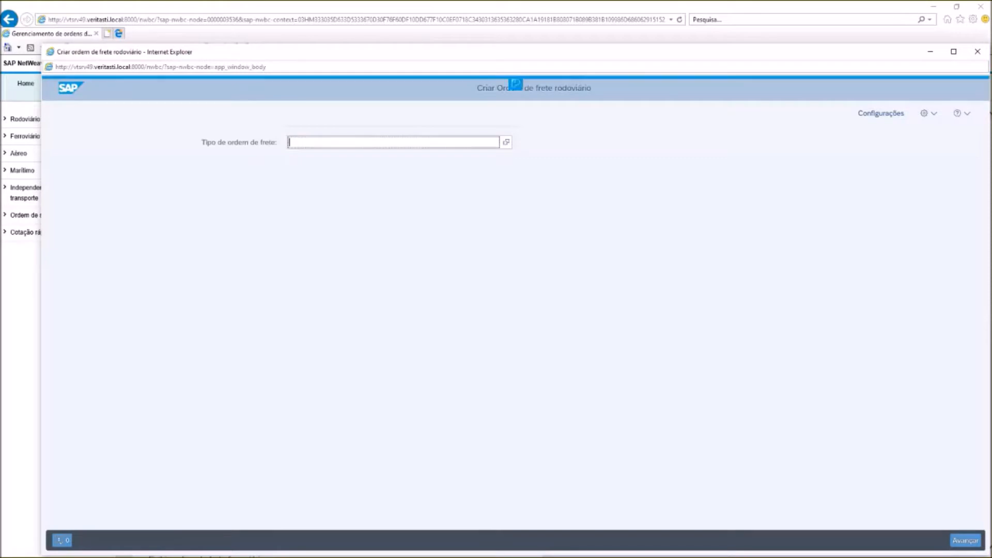
double_click(488, 51)
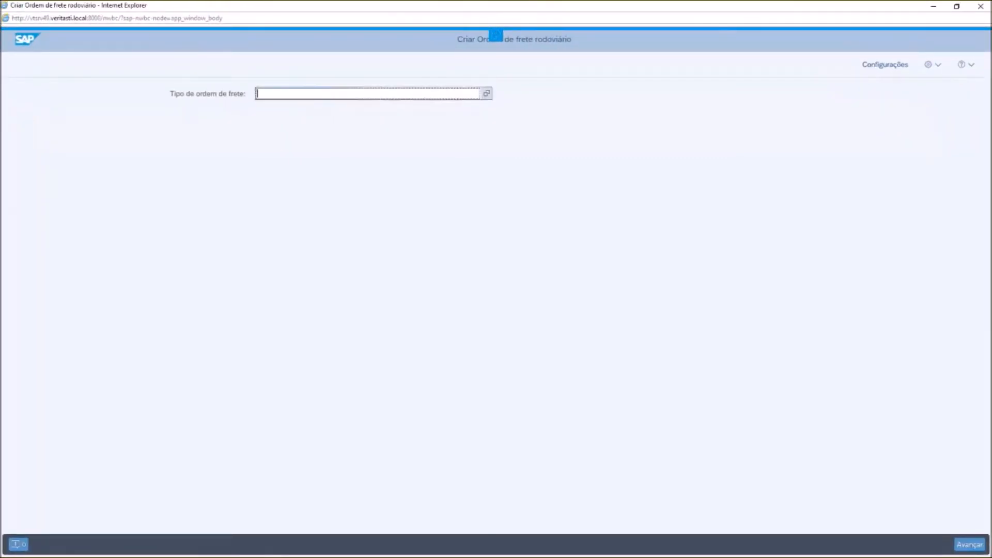
key("F4")
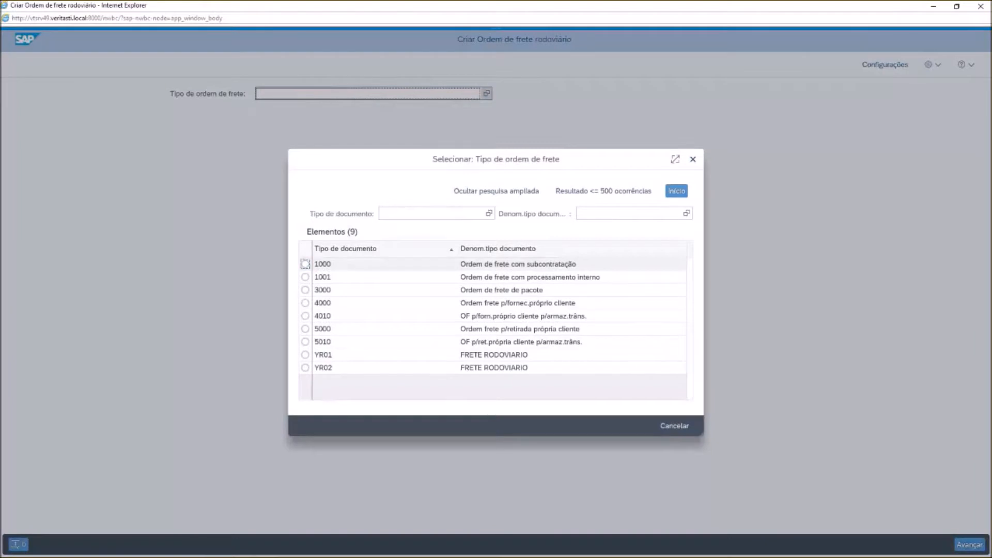
key("Return")
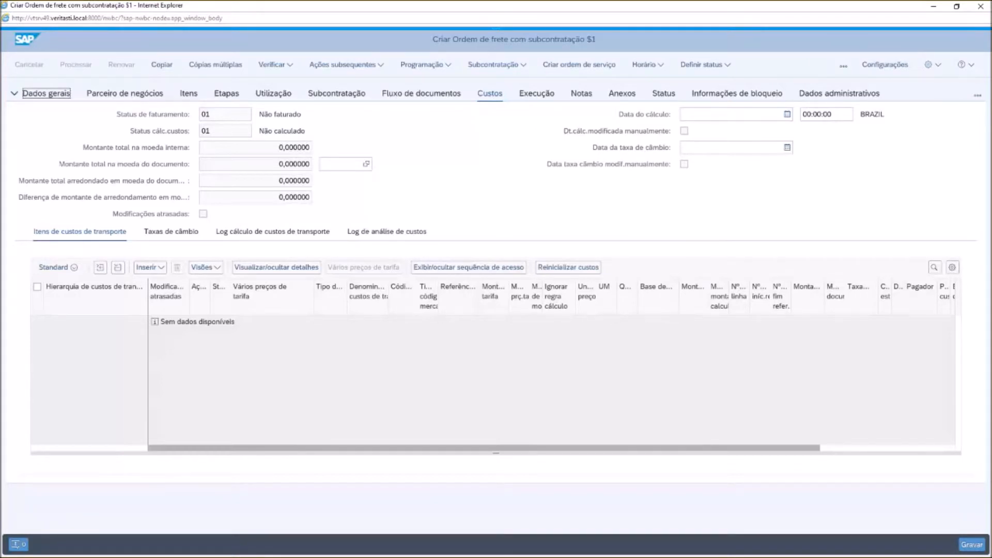
Step: In the freight order's general data, search for freight agents and assign the second listed business partner as Agente de frete
key("Return")
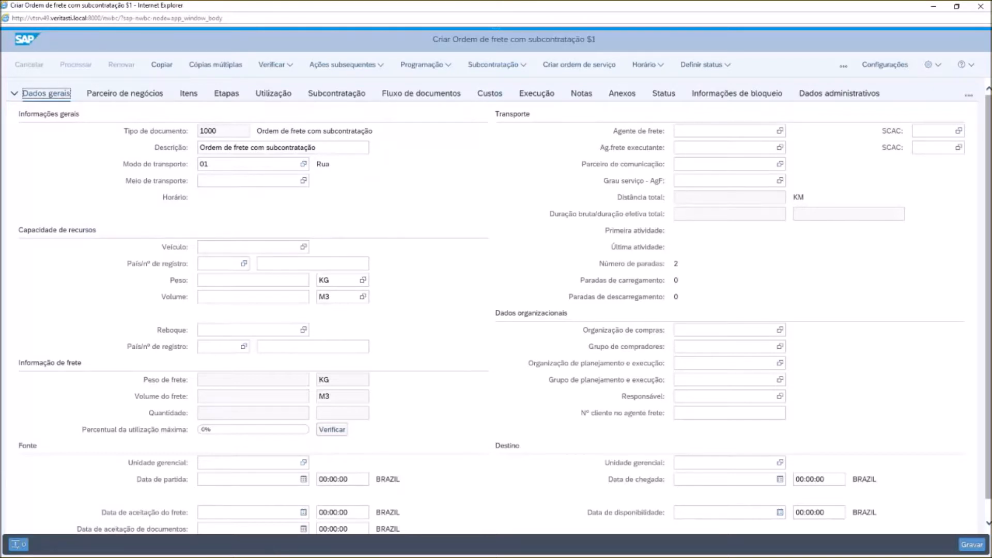
left_click(723, 130)
left_click(780, 131)
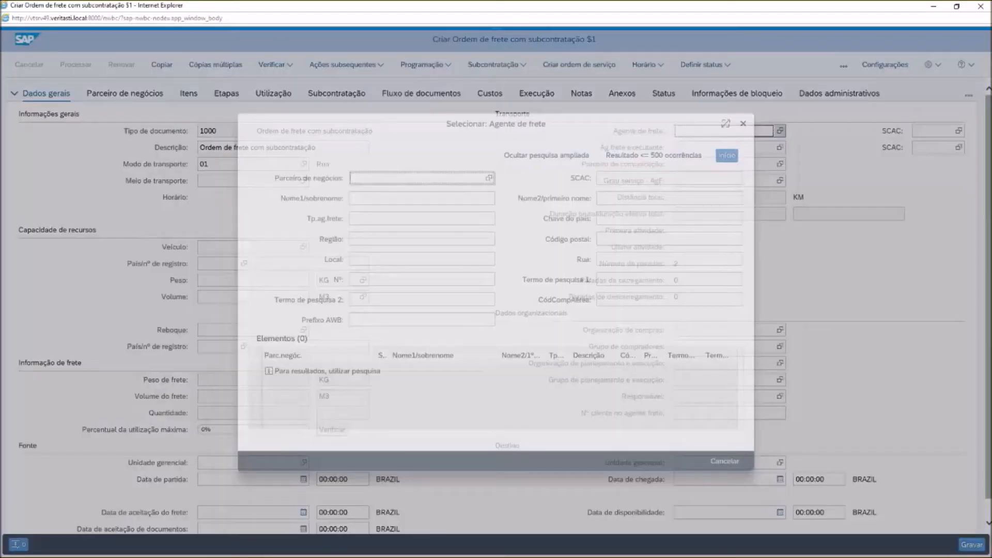
left_click(726, 156)
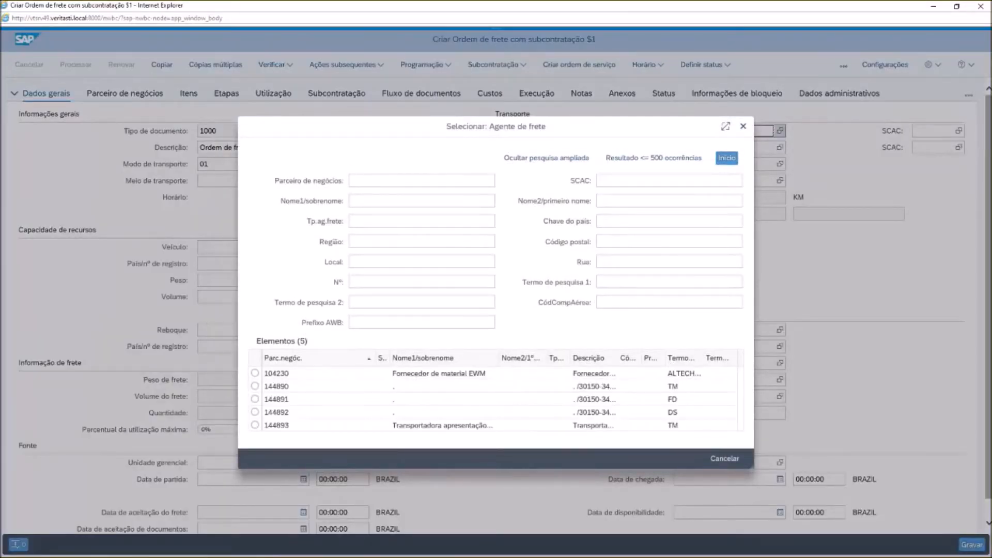
left_click(255, 386)
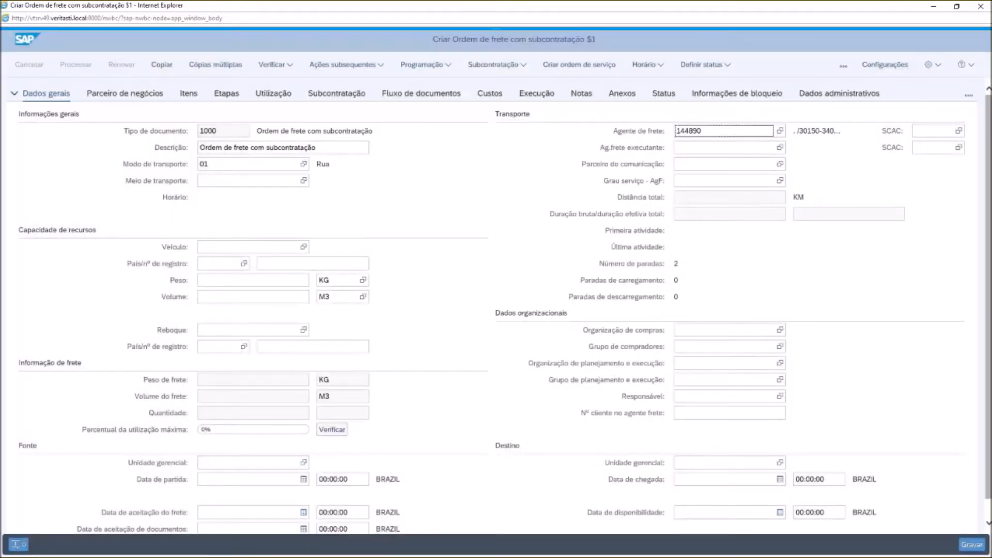
Step: Set the freight order's purchasing organization to 13000077, Organização Compras Apresentação TM
left_click(724, 330)
key("F4")
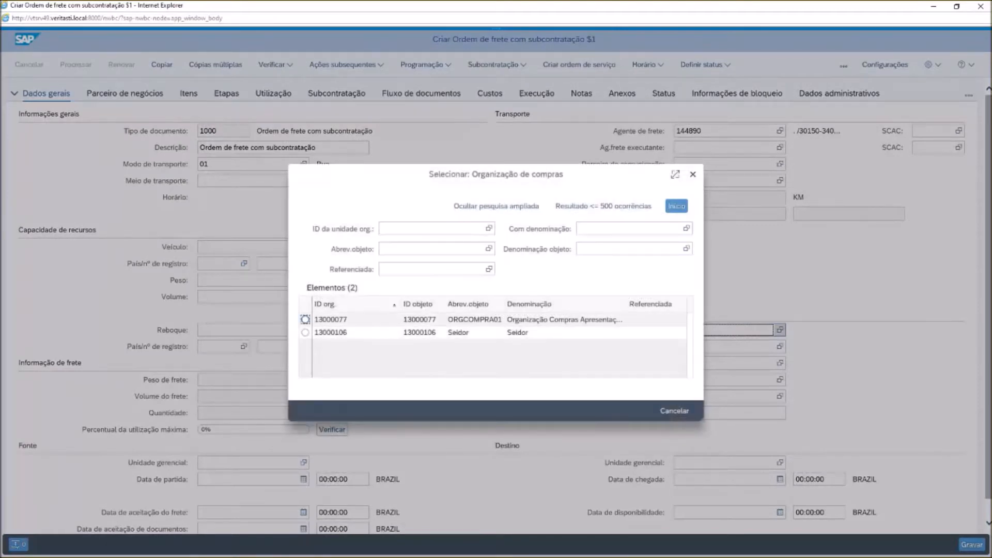
left_click(305, 319)
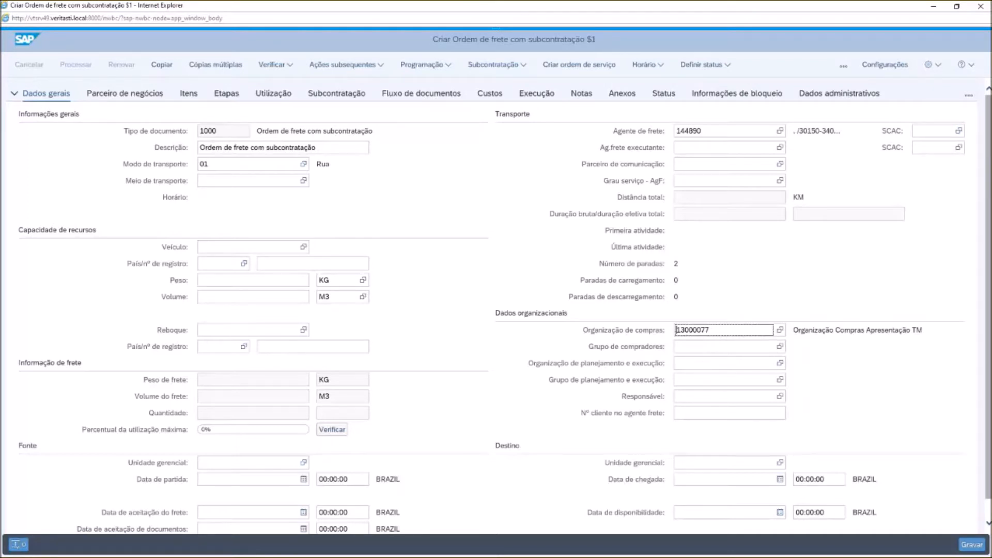
left_click(188, 94)
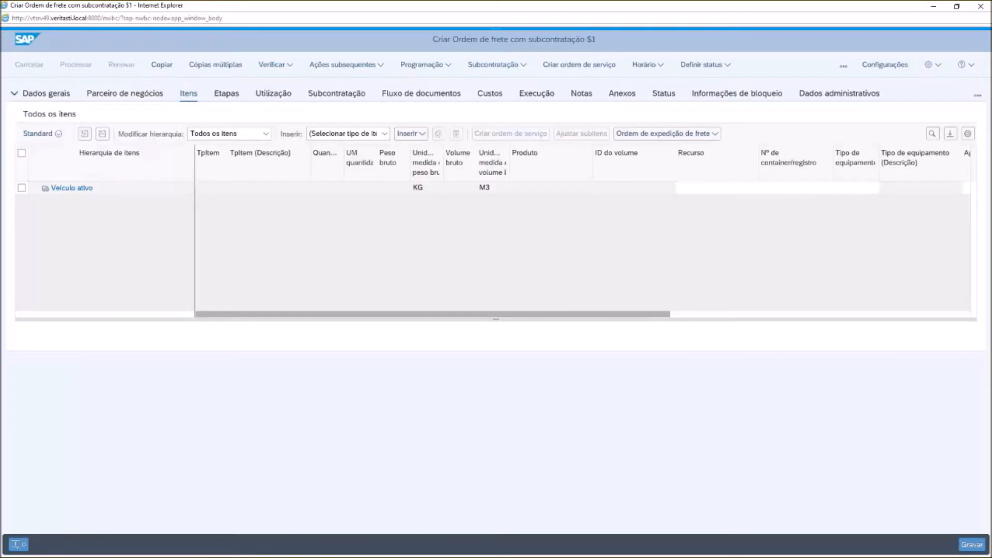
left_click(411, 133)
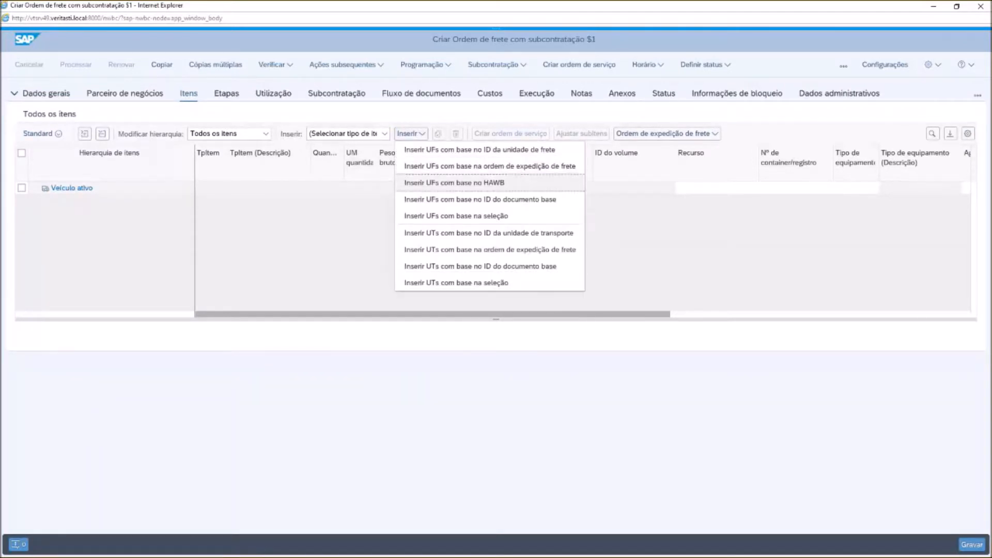
left_click(456, 216)
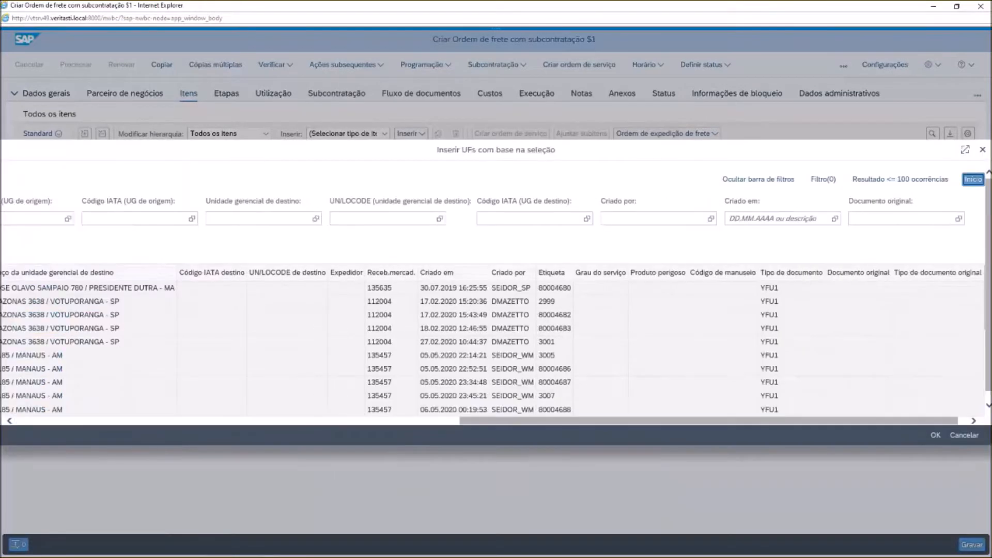
left_click_drag(491, 420, 46, 420)
left_click(44, 382)
scroll(44, 378, "down", 1)
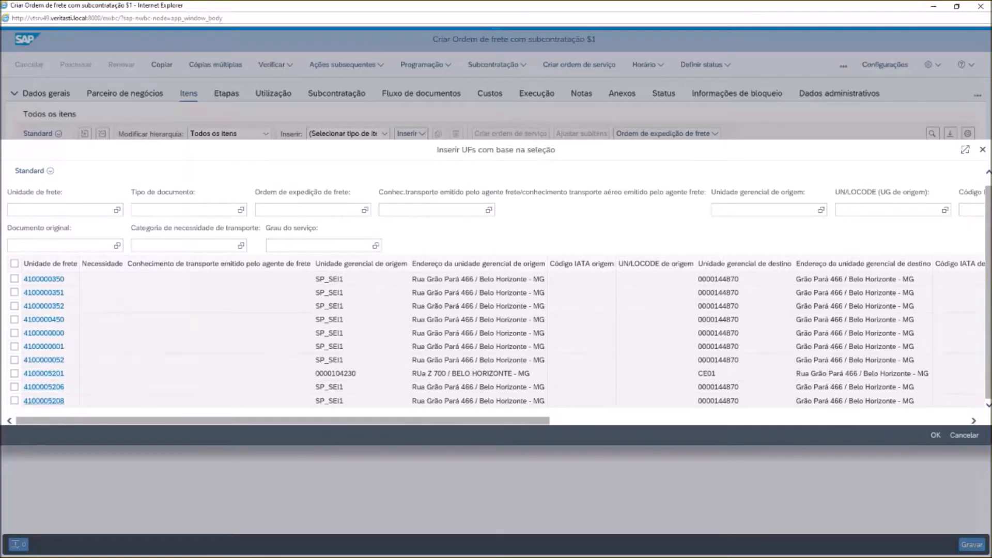
left_click(15, 400)
left_click(935, 435)
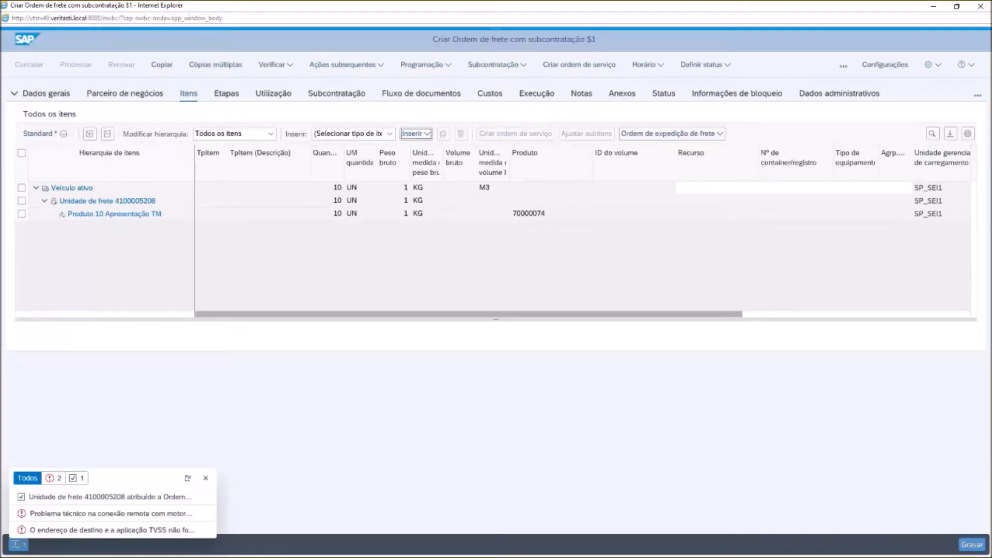
left_click(21, 200)
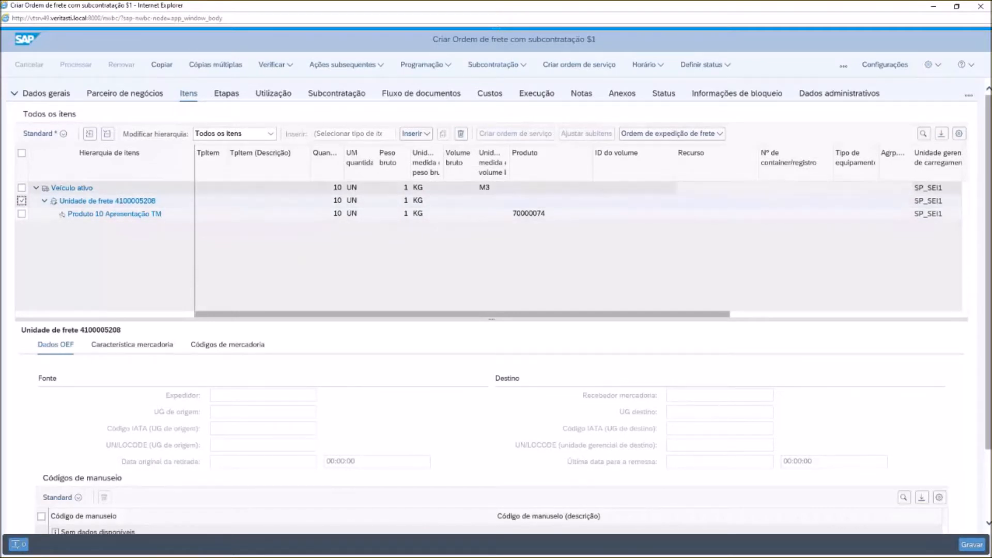
left_click(22, 214)
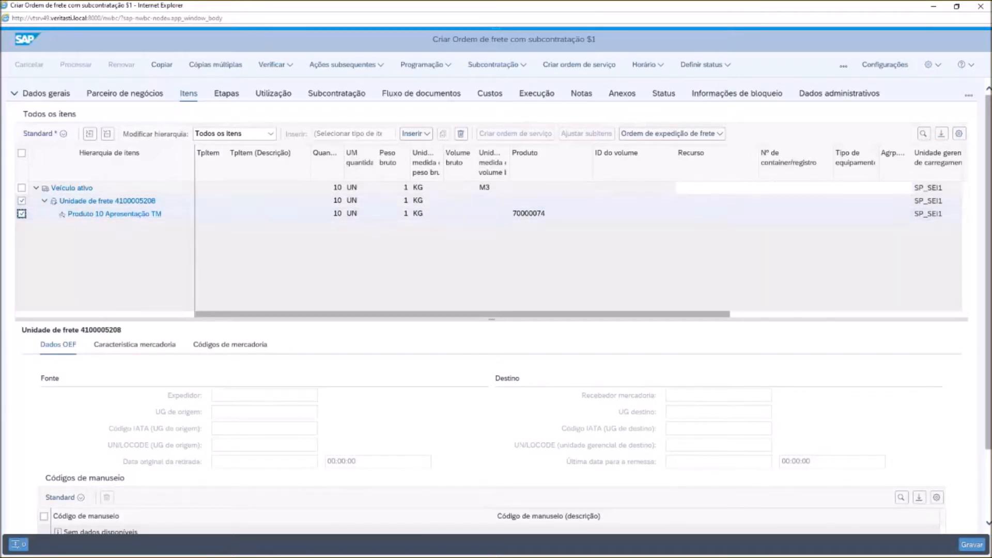
Step: Add a cost line of type FB00 (Basic Rate) with a rate amount of 100 BRL to the freight order's transportation costs
left_click(46, 93)
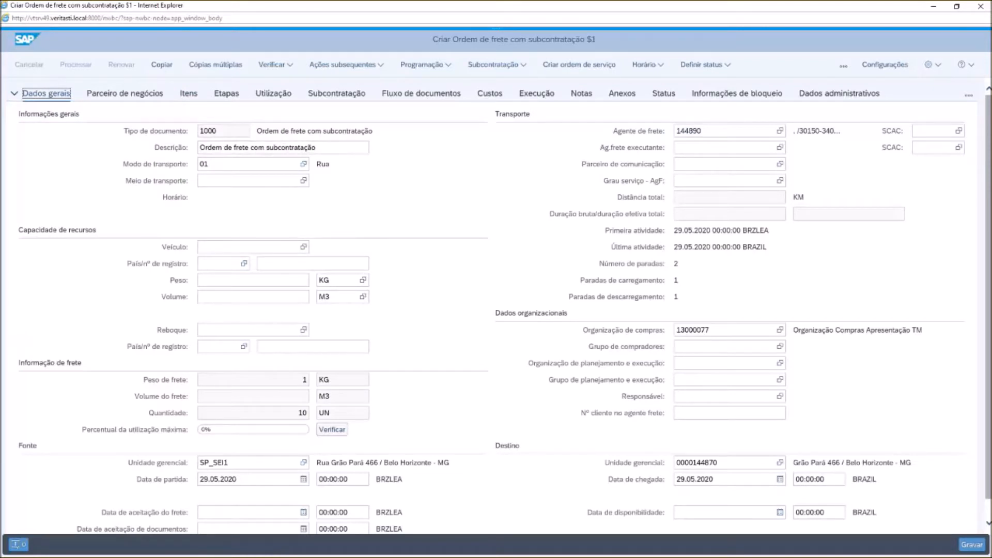
left_click(489, 93)
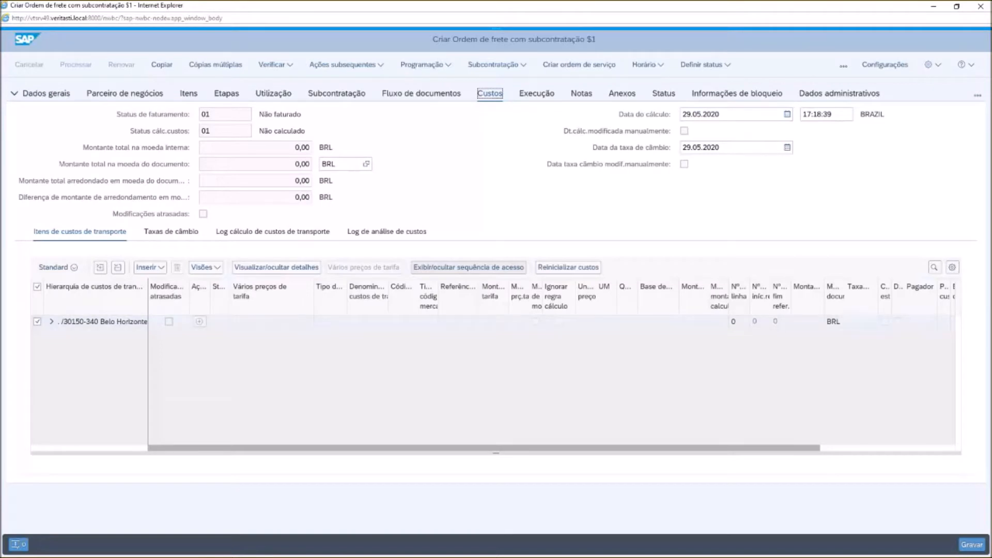
left_click(52, 321)
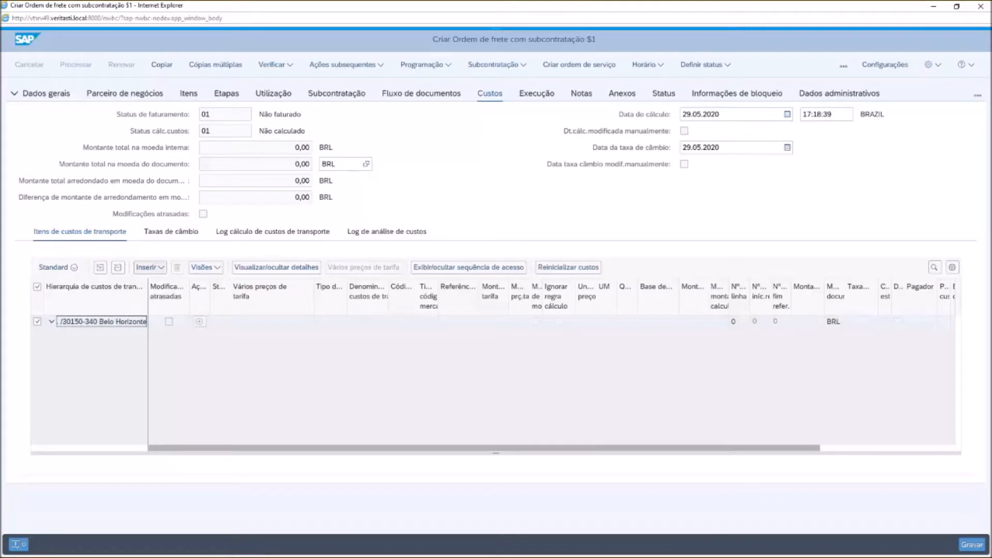
left_click(150, 267)
left_click(164, 284)
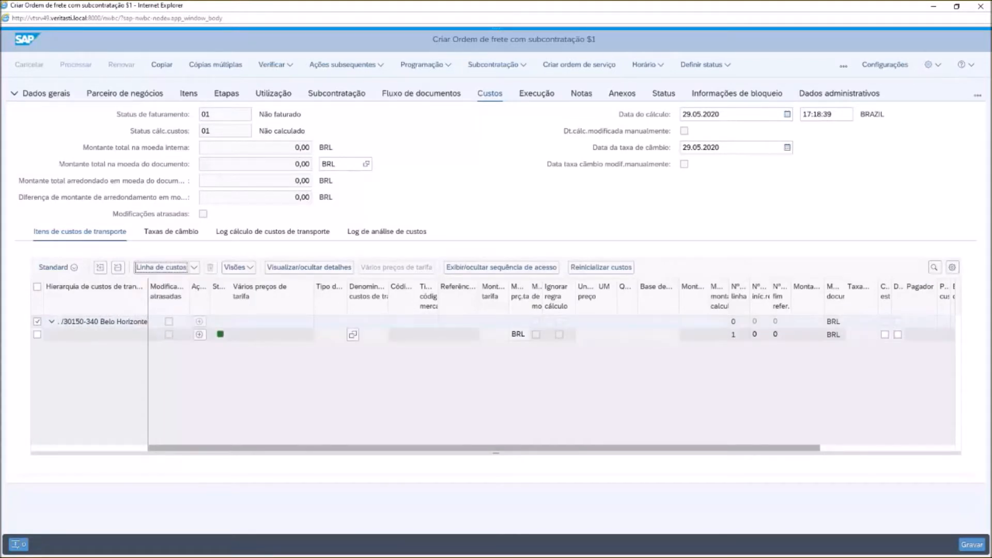
type("fb00")
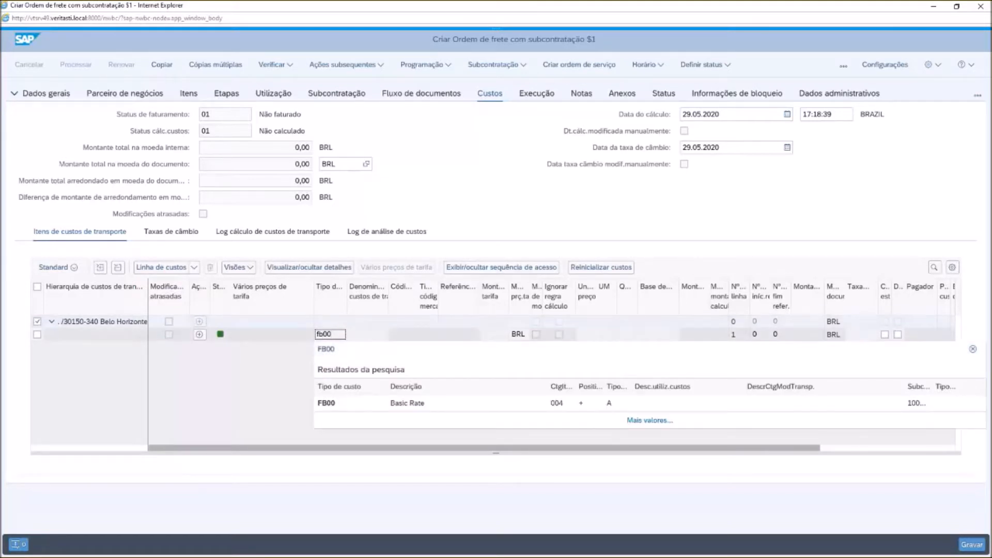
left_click(494, 334)
type("100")
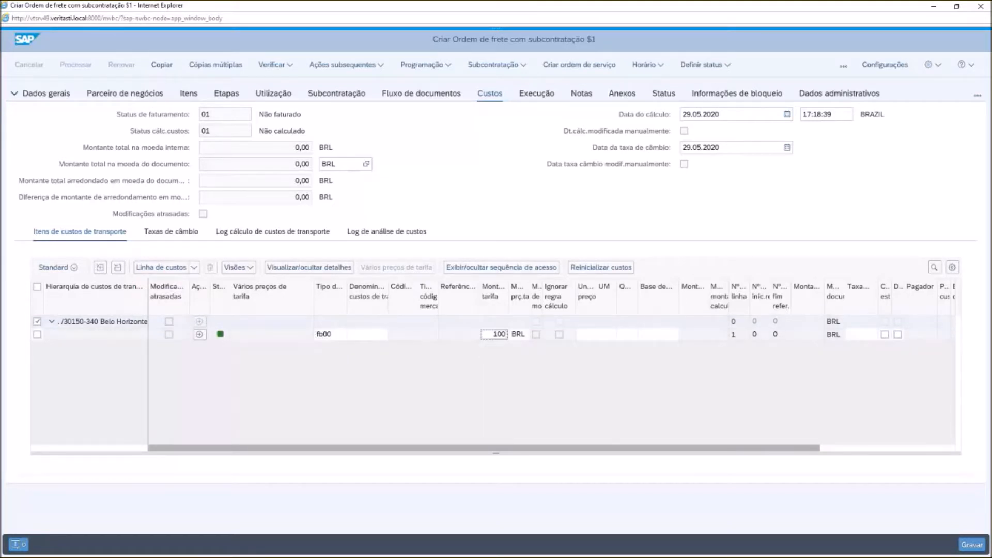
key("Return")
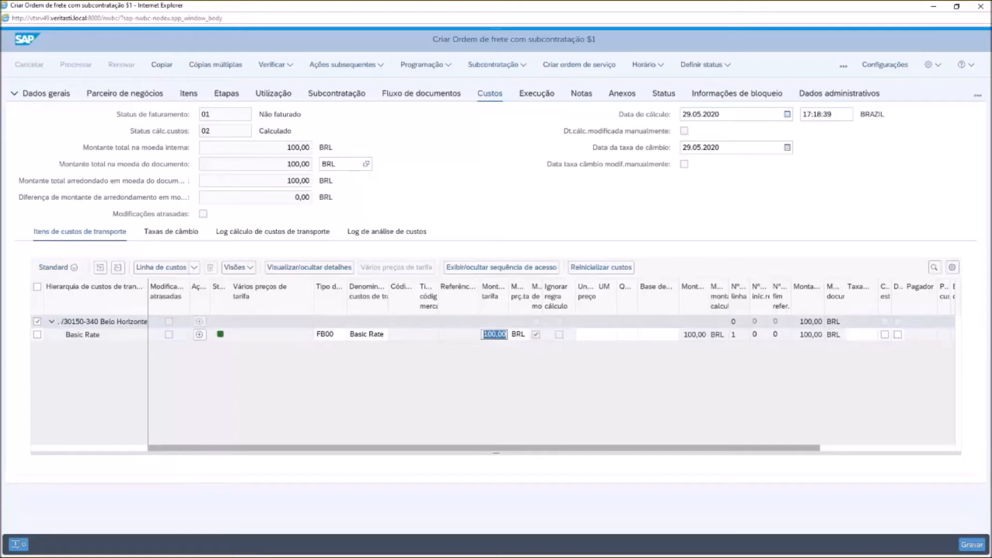
Step: Try assigning CARRETA as the freight order's vehicle in the general data, and clear the vehicle assignment
left_click(47, 93)
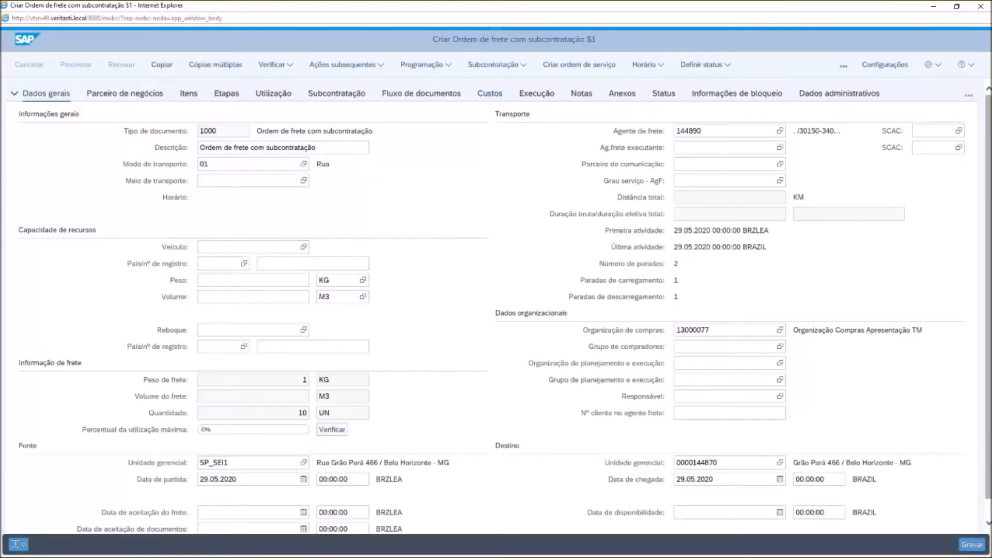
left_click(303, 247)
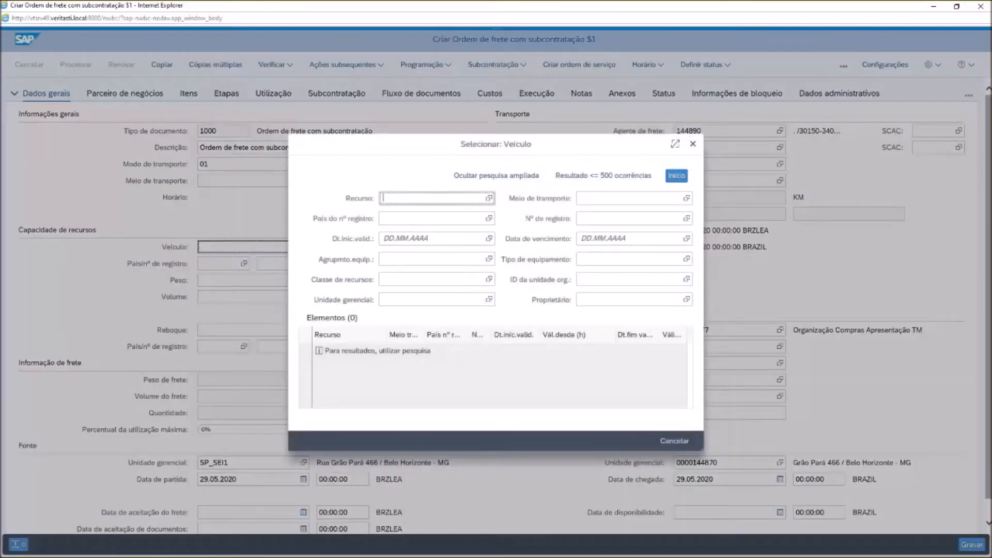
key("Return")
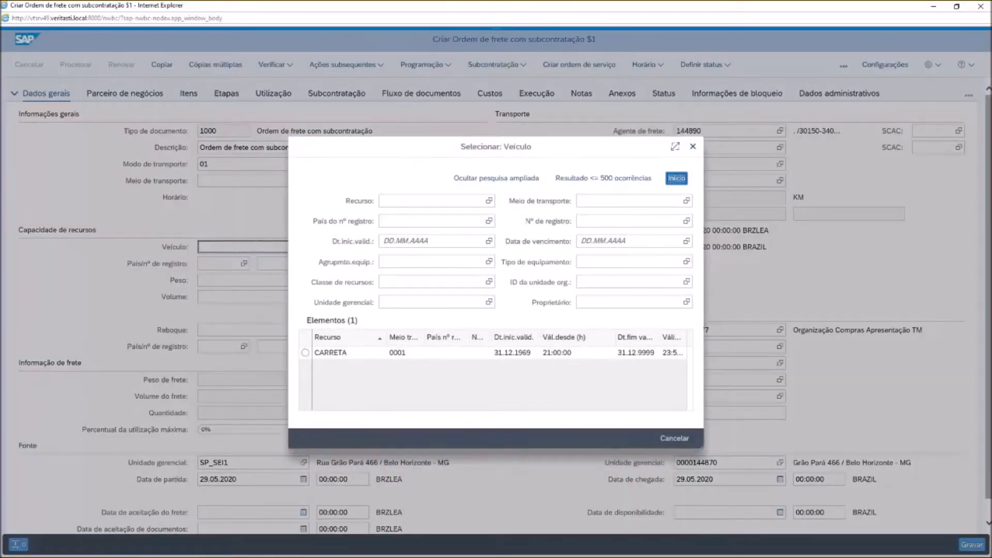
left_click(331, 353)
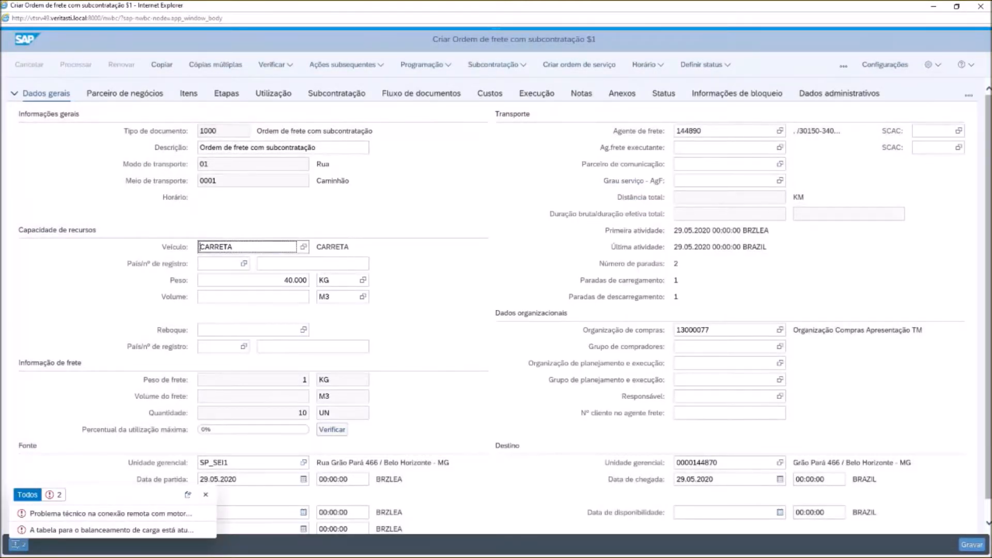
double_click(227, 247)
key("BackSpace")
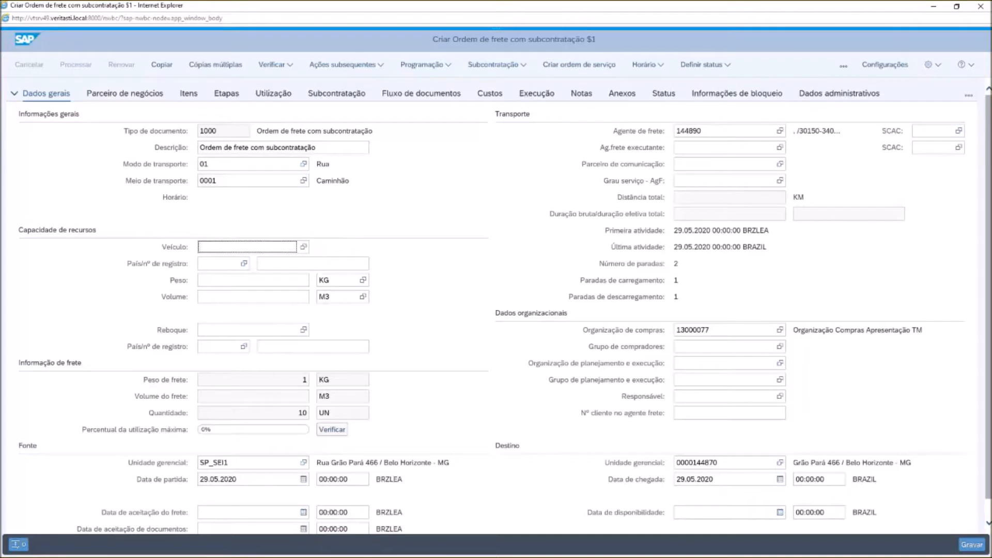
Step: Select the Basic Rate cost line, run the check on the freight order, and save and close the order
left_click(489, 93)
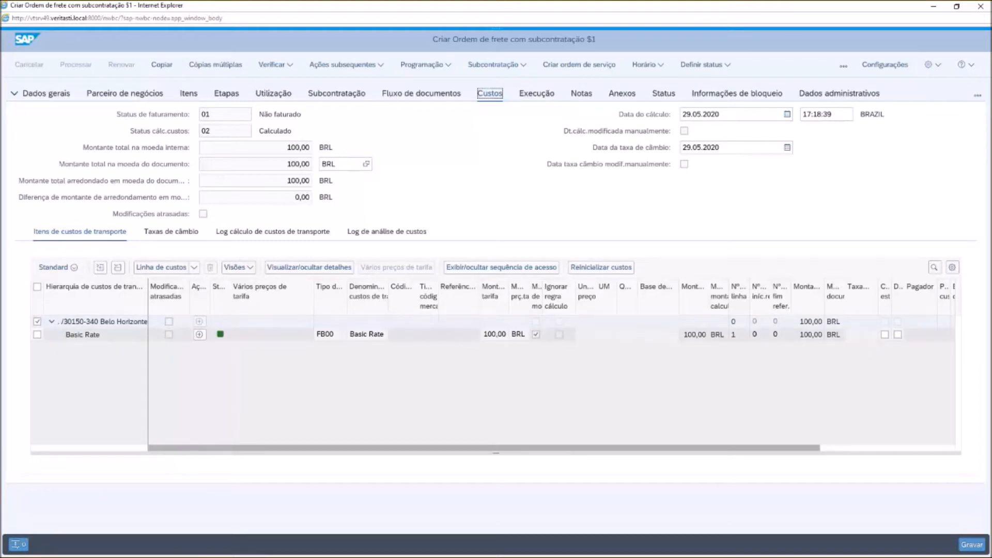
left_click(38, 334)
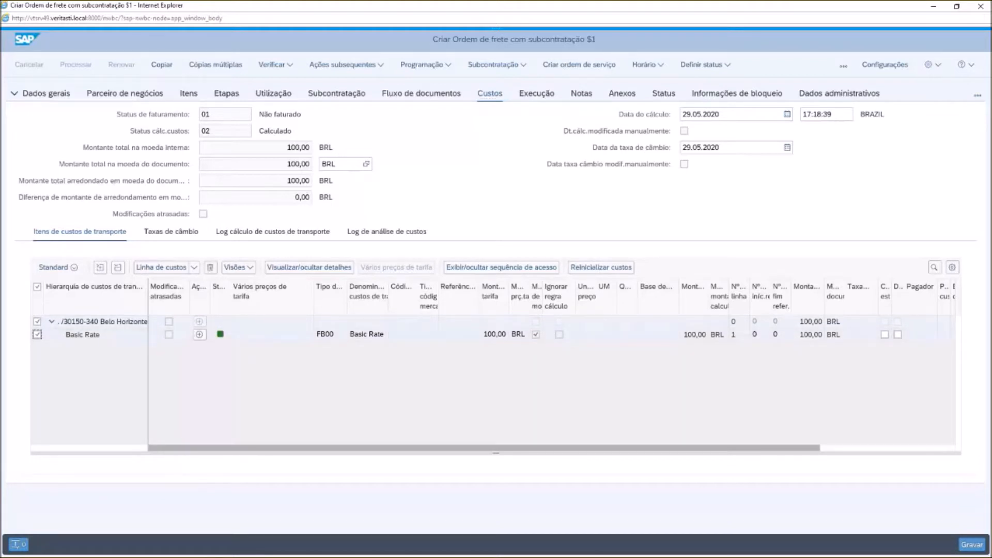
left_click(276, 65)
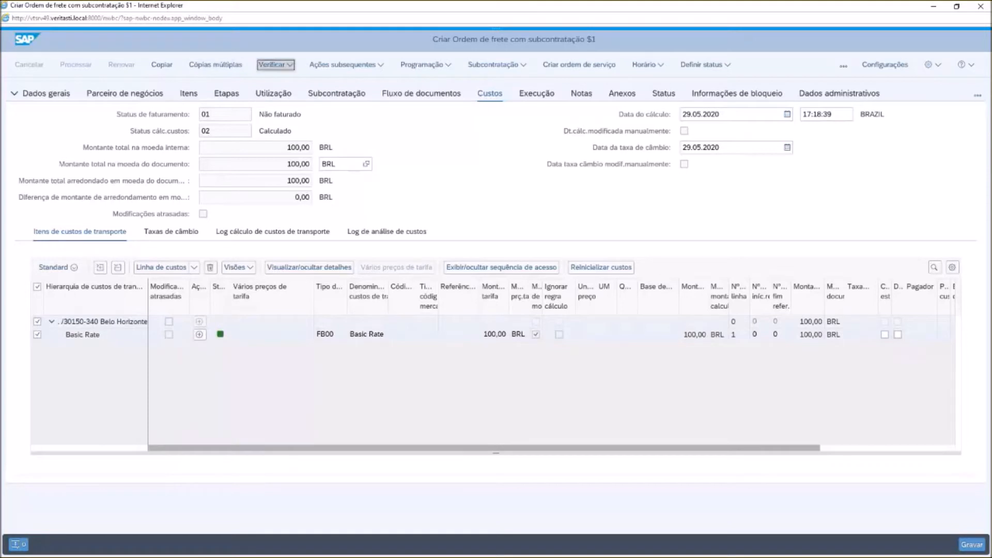
left_click(279, 81)
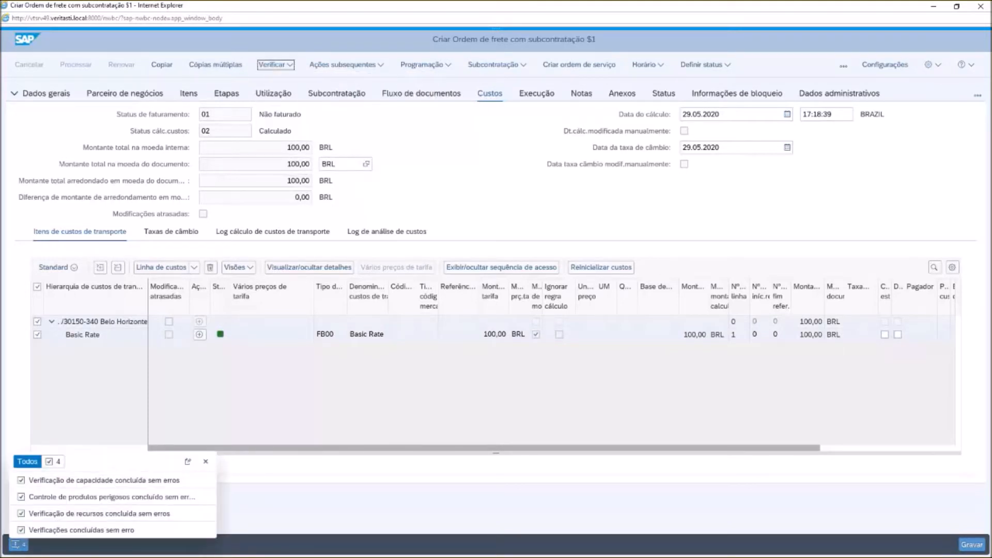
left_click(971, 544)
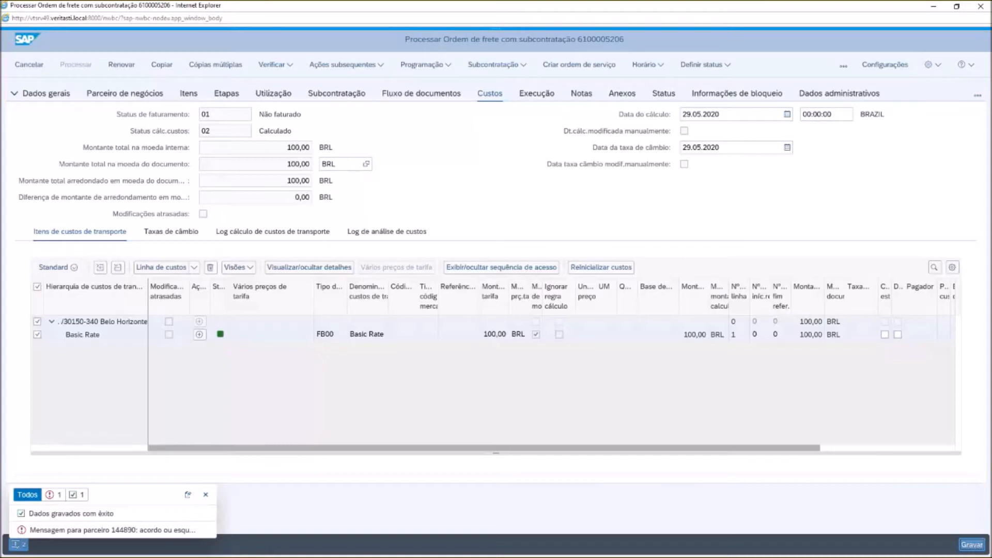
left_click(980, 7)
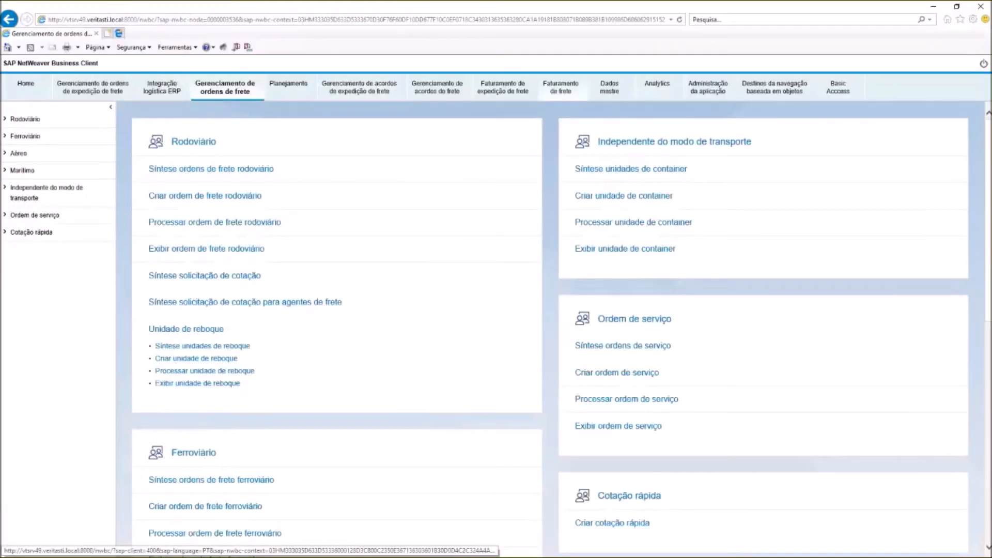
Step: Start creating a freight settlement document of type 001, Faturamento de frete
left_click(560, 87)
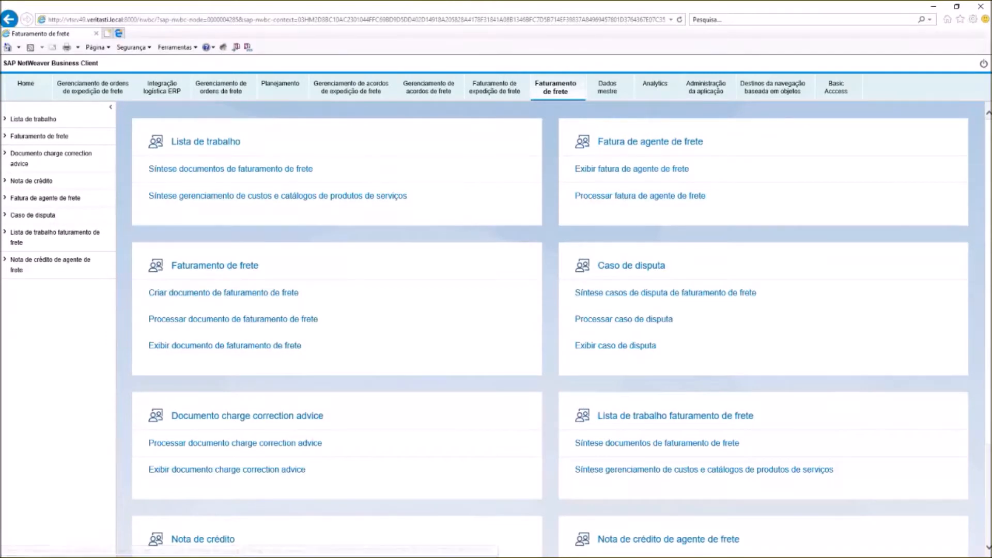
left_click(223, 293)
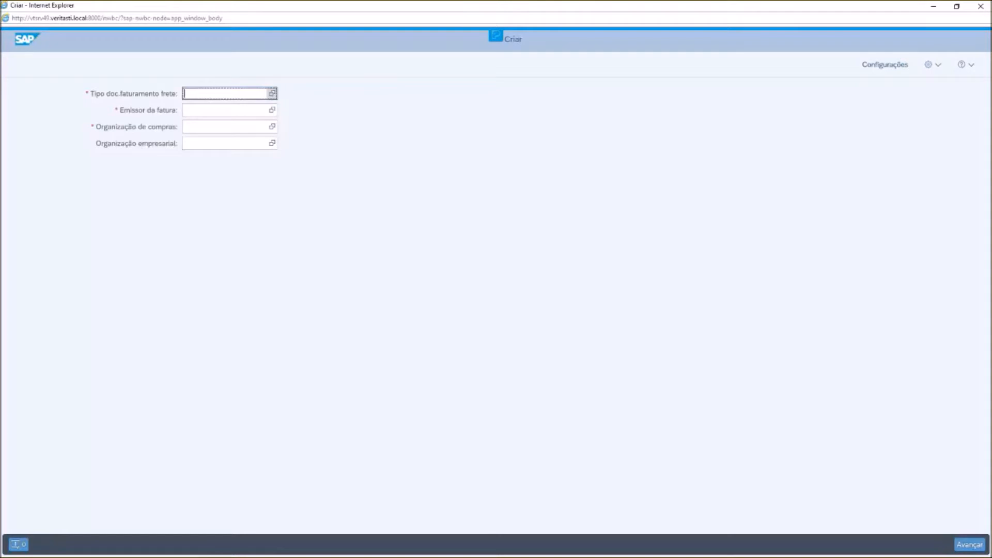
key("F4")
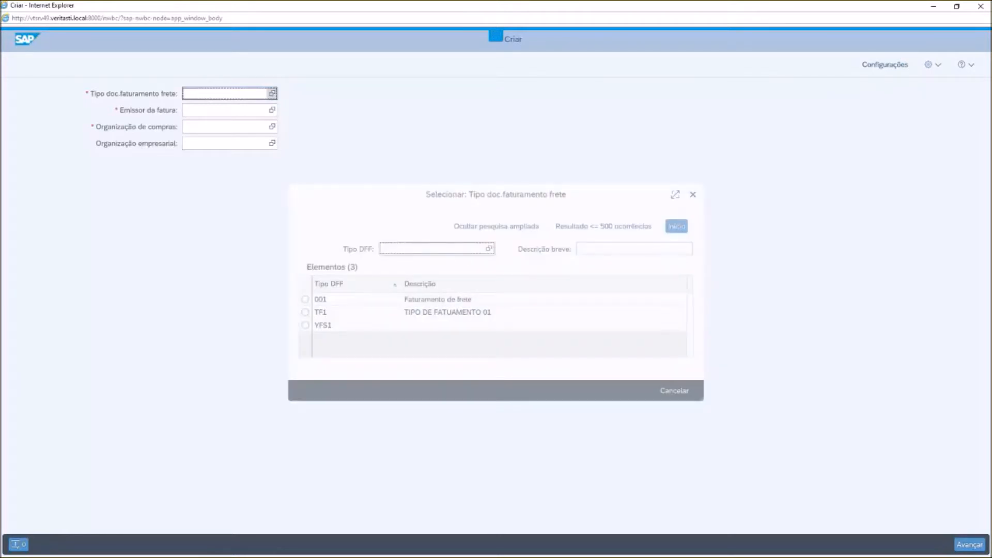
left_click(320, 299)
Step: Search for invoicing parties and assign the second listed business partner as Emissor da fatura
left_click(206, 110)
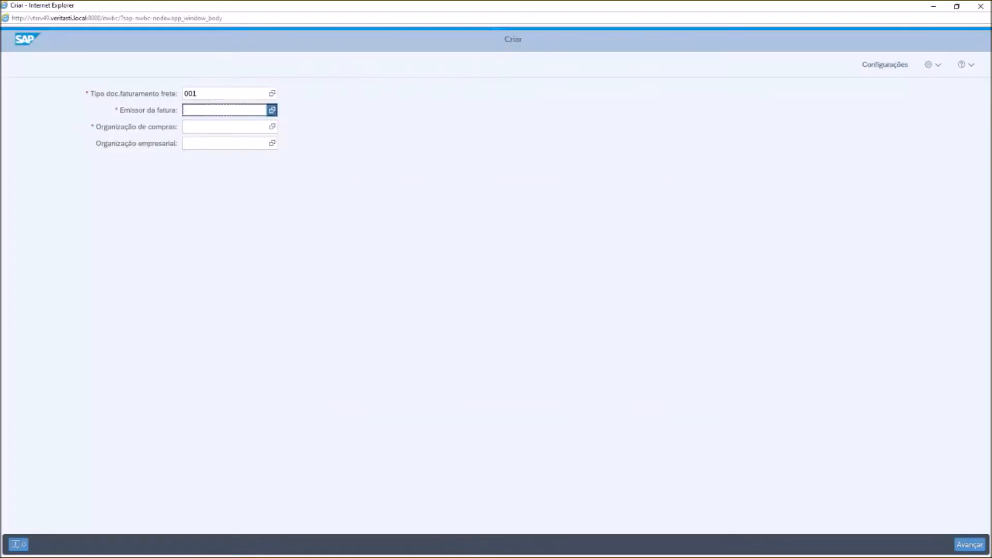
key("F4")
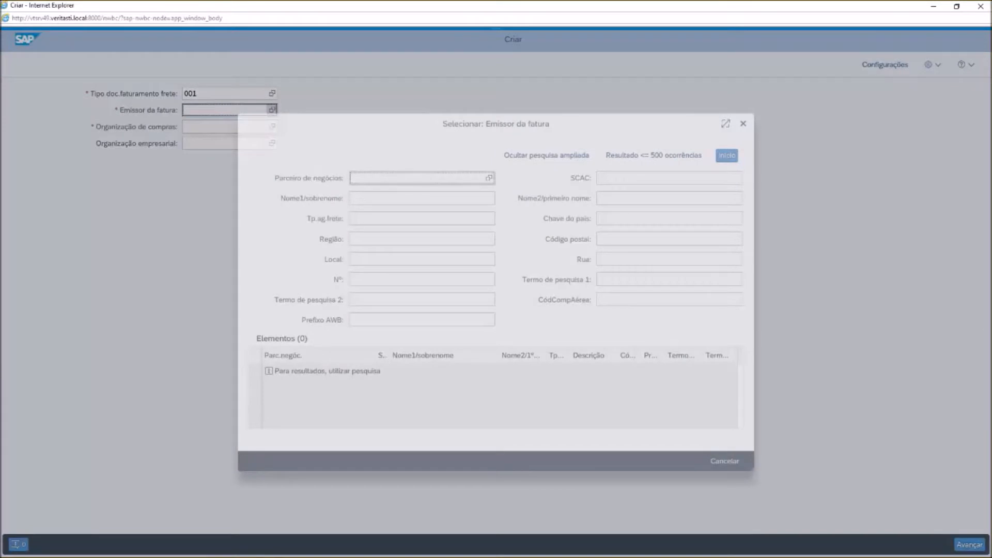
key("Return")
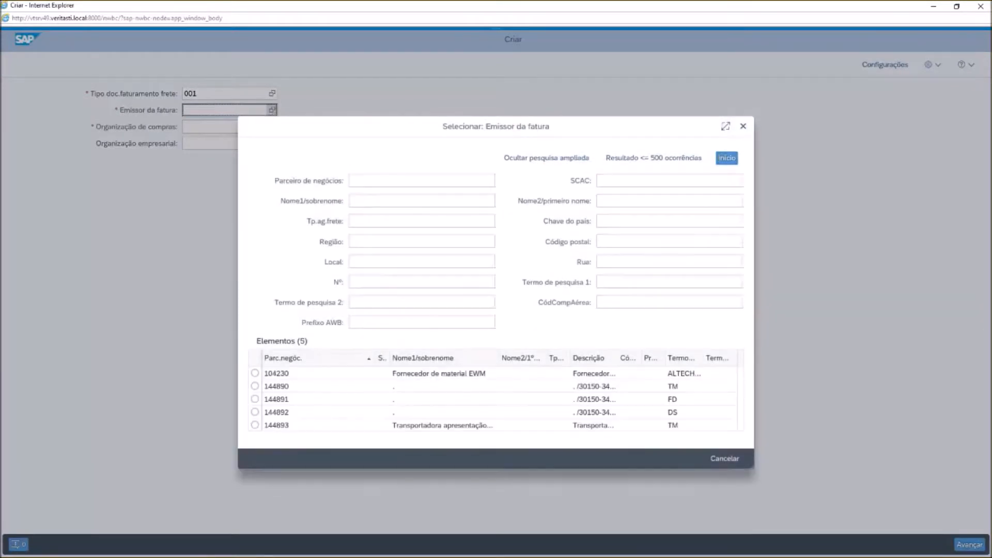
left_click(276, 386)
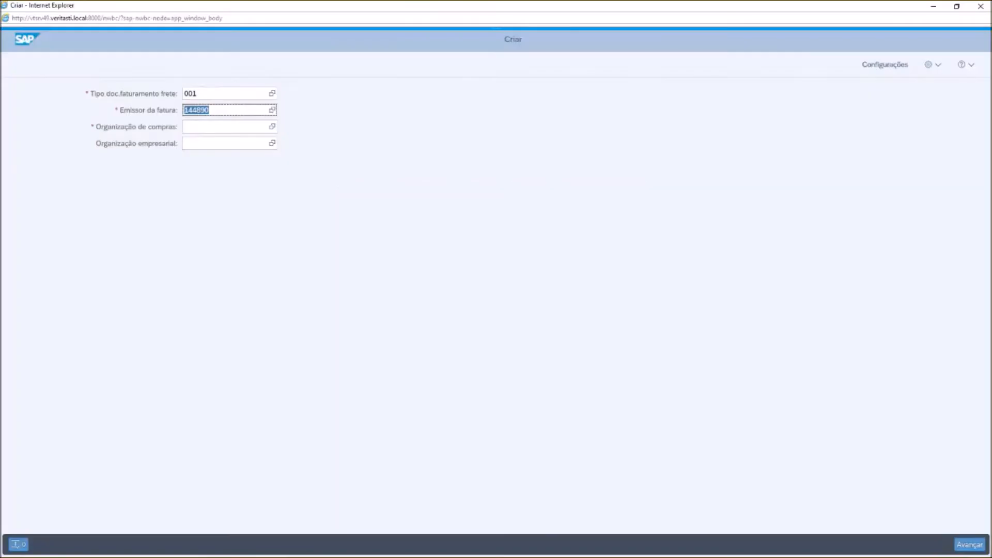
Step: Set the settlement's purchasing organization to 13000077 and continue to the new freight settlement document
left_click(222, 127)
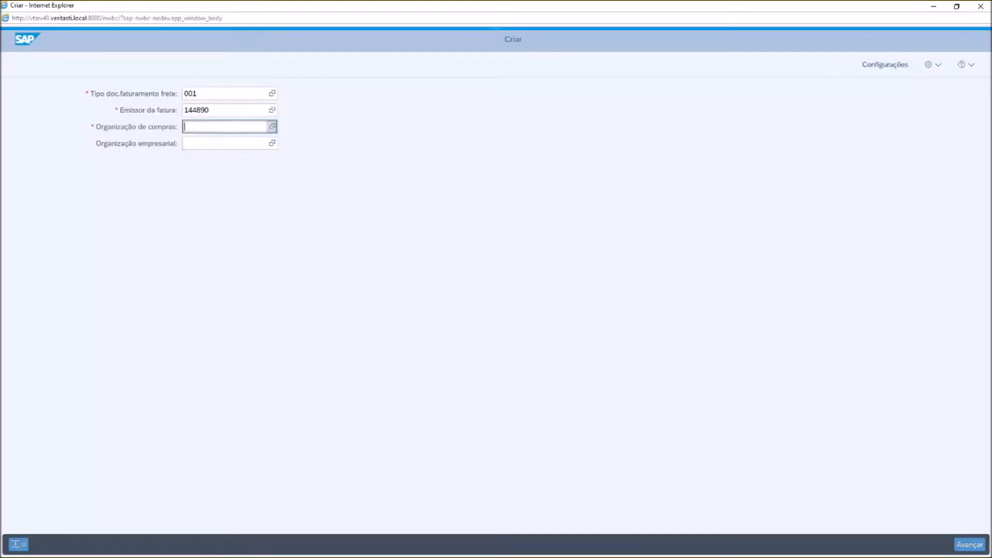
key("F4")
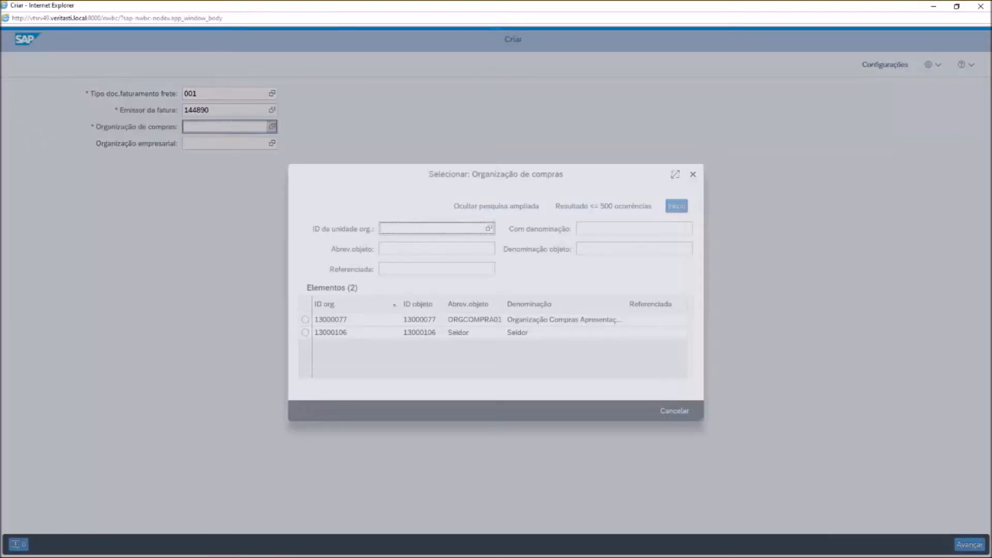
left_click(304, 319)
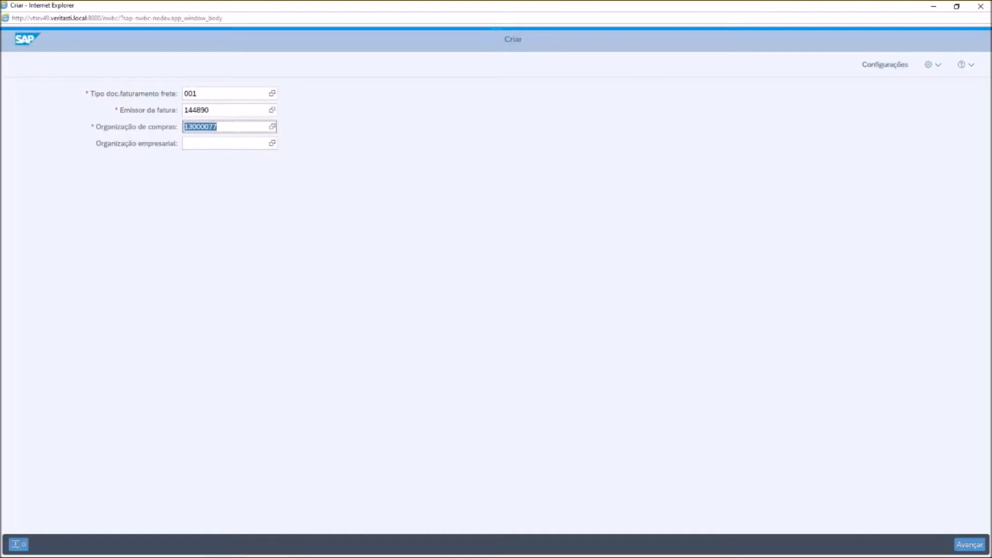
key("Return")
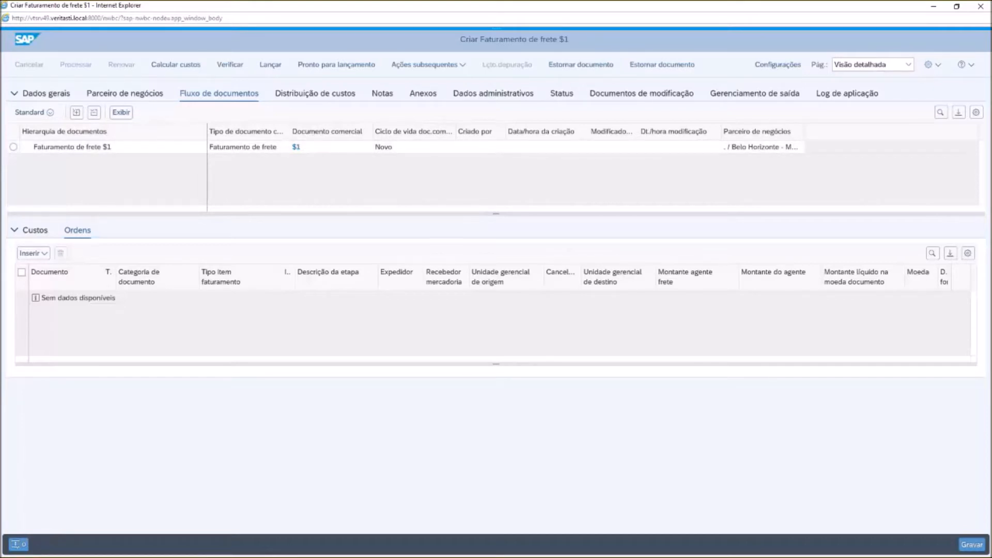
Step: Insert the newly saved subcontracted freight order, the last one listed, into the freight settlement document's orders
left_click(33, 253)
left_click(46, 269)
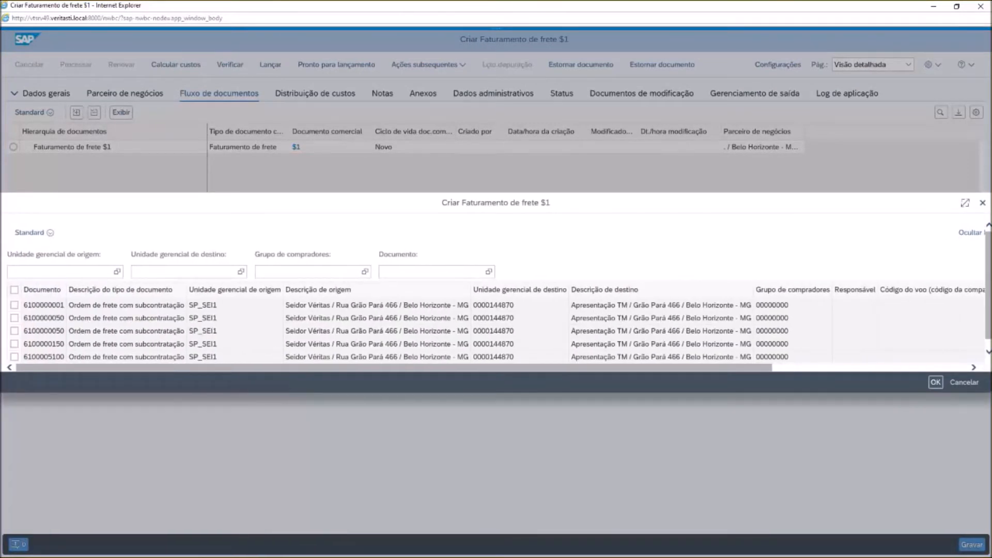
scroll(496, 322, "down", 5)
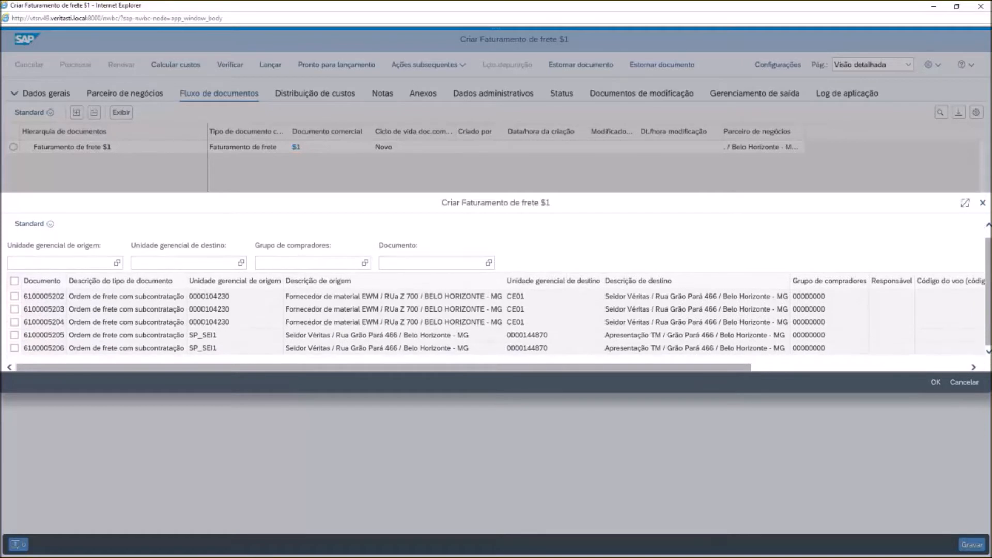
left_click(15, 348)
left_click(935, 382)
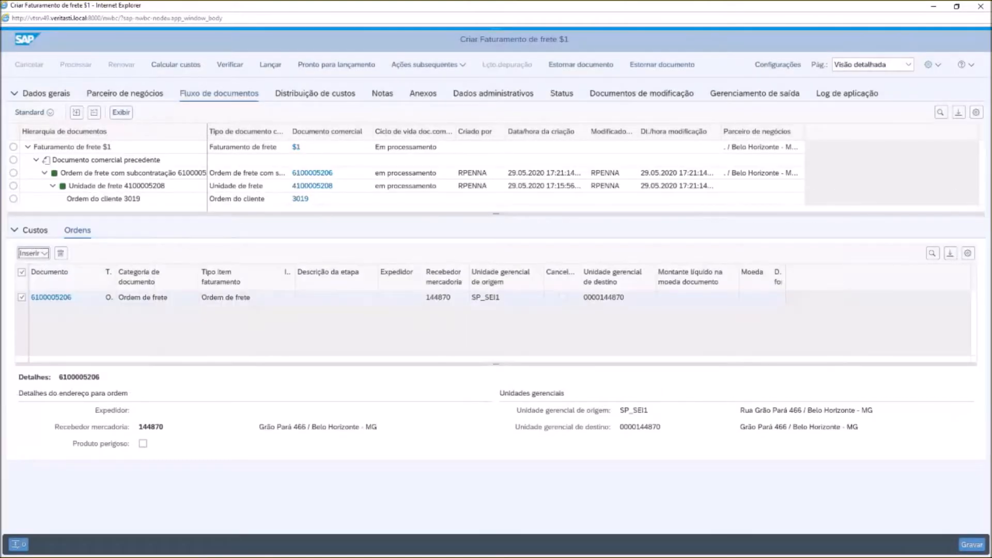
Step: Switch to the Documentos testes tm.xlsx workbook in Excel and enter the sales order number in cell G26 of the OV column
mouse_move(537, 553)
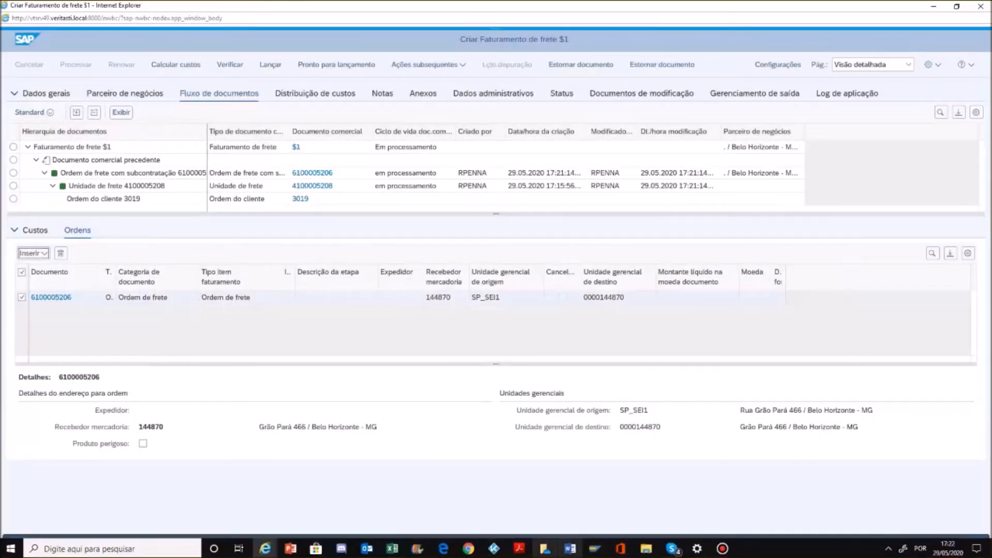
left_click(392, 549)
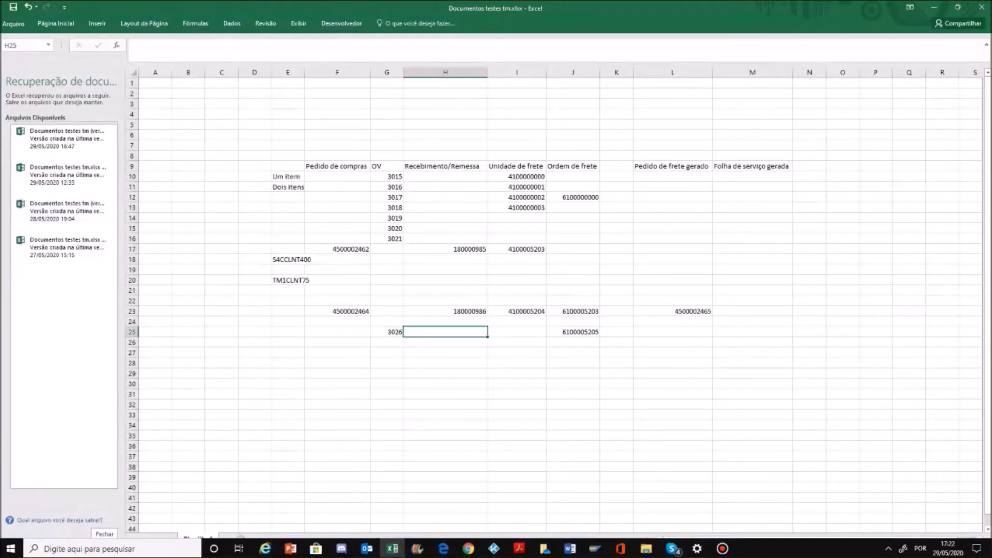
left_click(386, 342)
type("3027")
key("Tab")
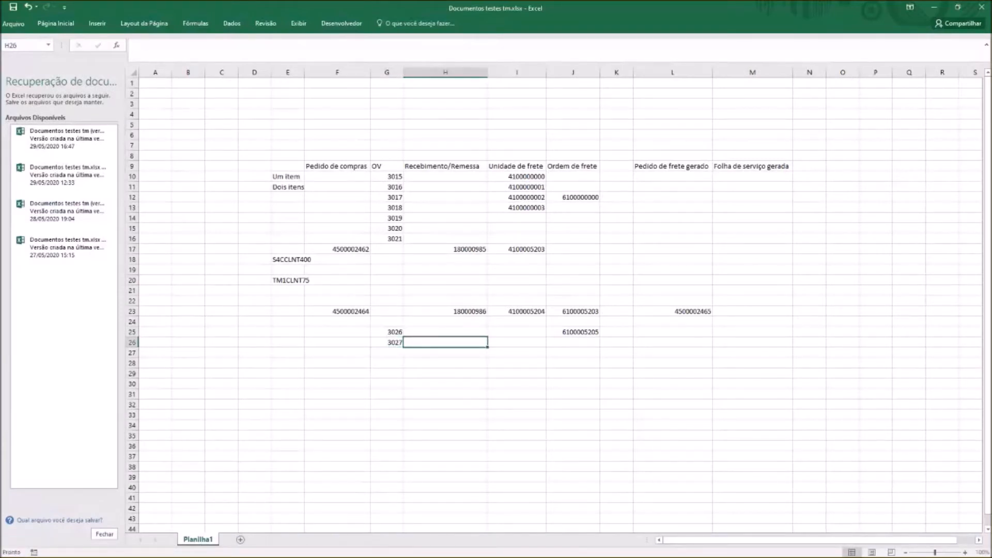
Step: Copy the freight order number from cell J25 to J26 and change its last digit to 6
left_click(573, 332)
key("ctrl+c")
left_click(572, 342)
key("ctrl+v")
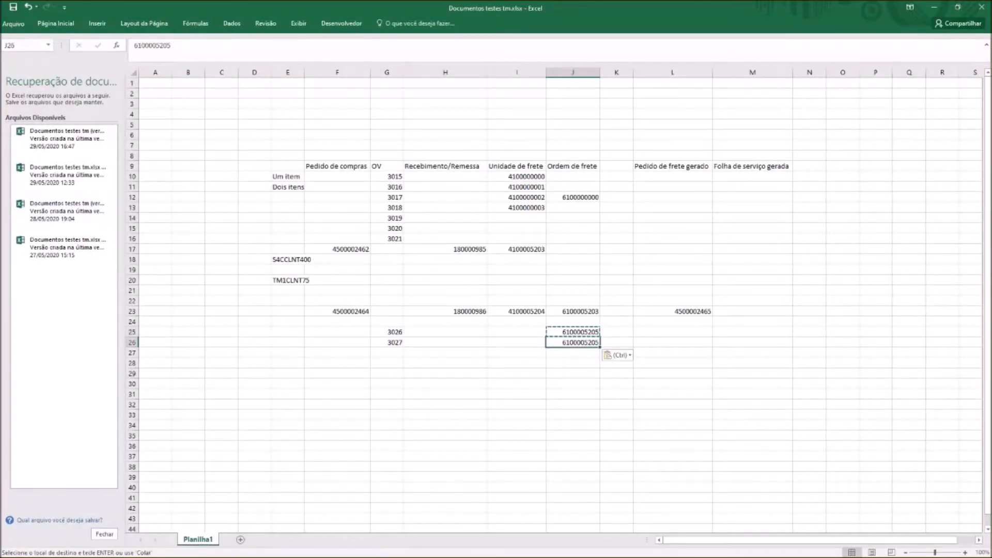
left_click(170, 46)
key("BackSpace")
type("6")
key("Return")
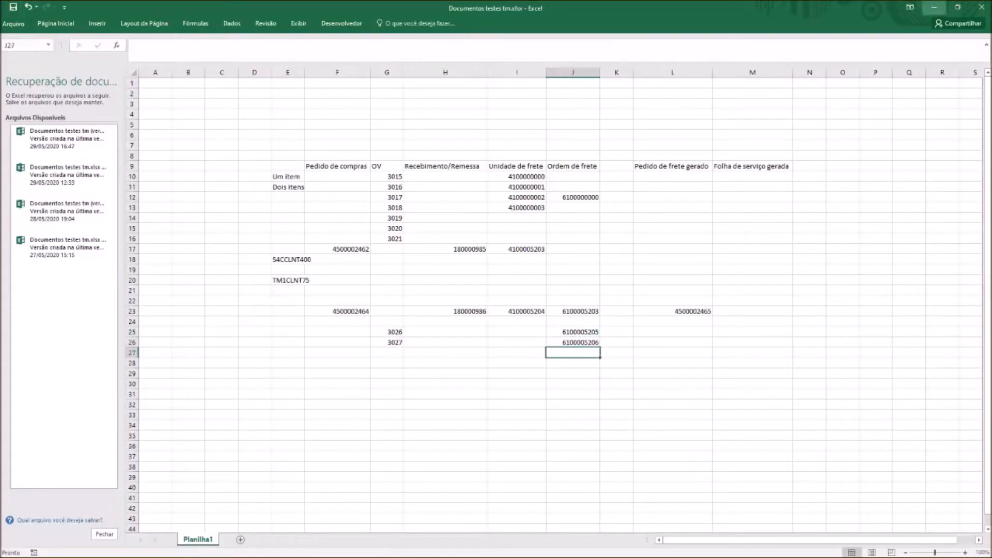
Step: Switch back to the SAP freight settlement window, display its cost distribution and calculate the costs
left_click(934, 7)
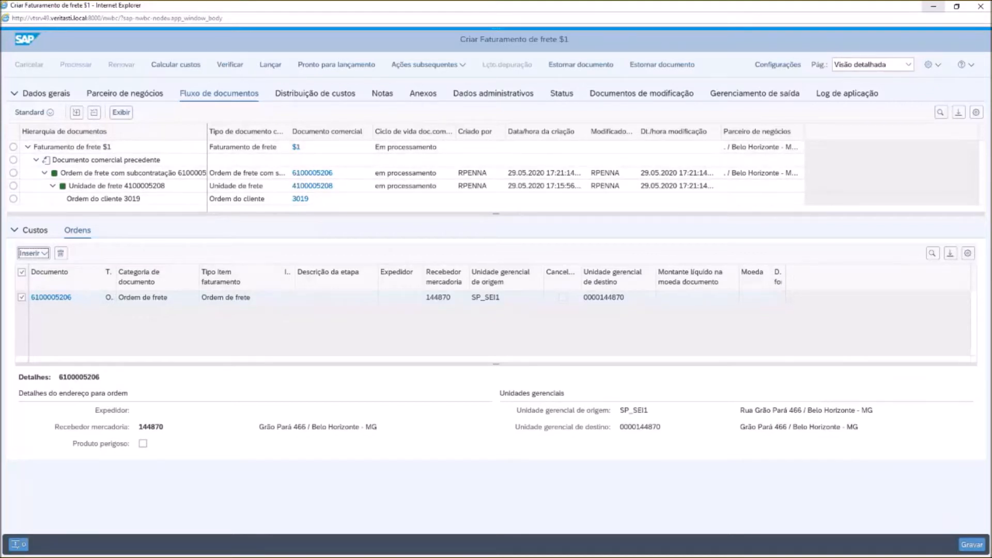
left_click(314, 93)
left_click(176, 64)
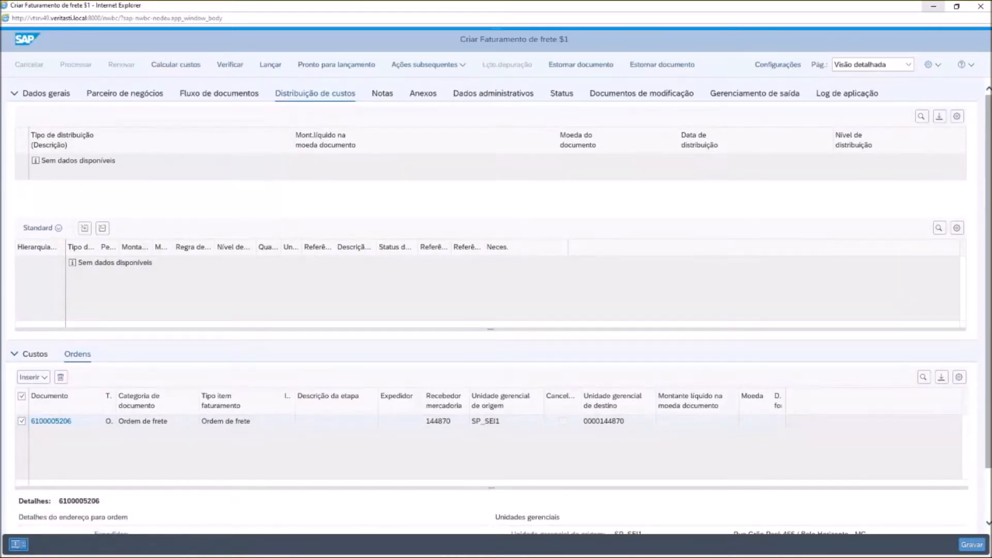
Step: Set the settlement date (Data de liquidação) in the settlement's general data to 29.05.2020
left_click(46, 93)
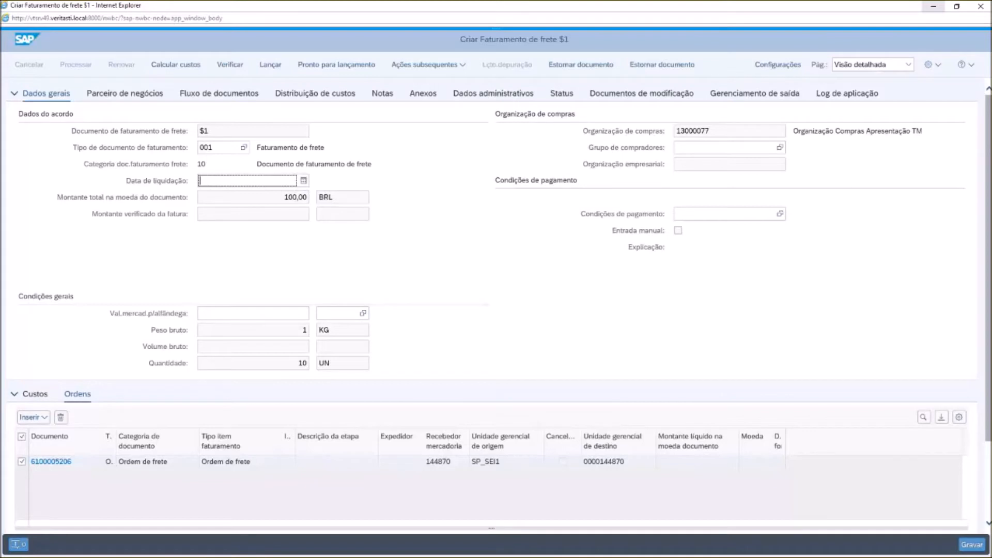
key("F4")
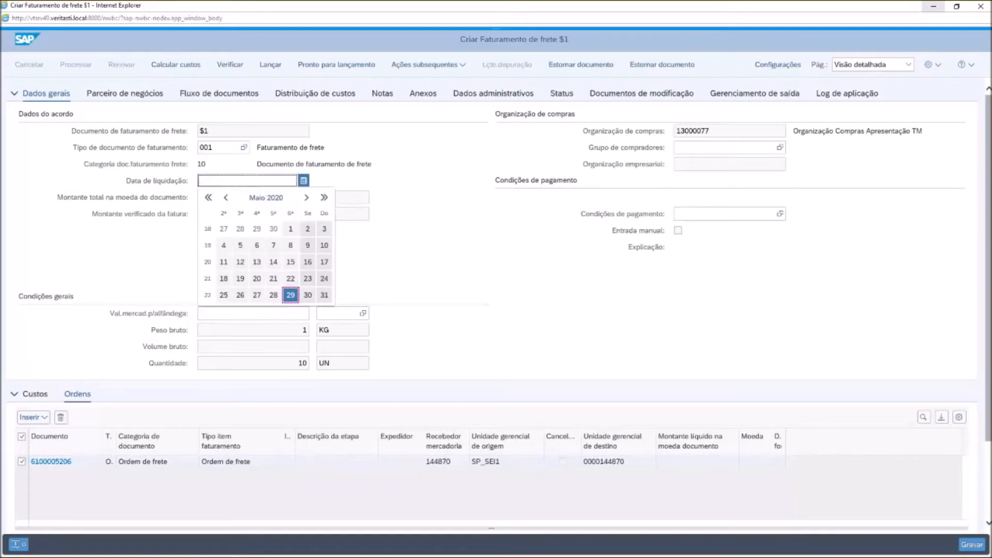
key("Return")
key("Tab")
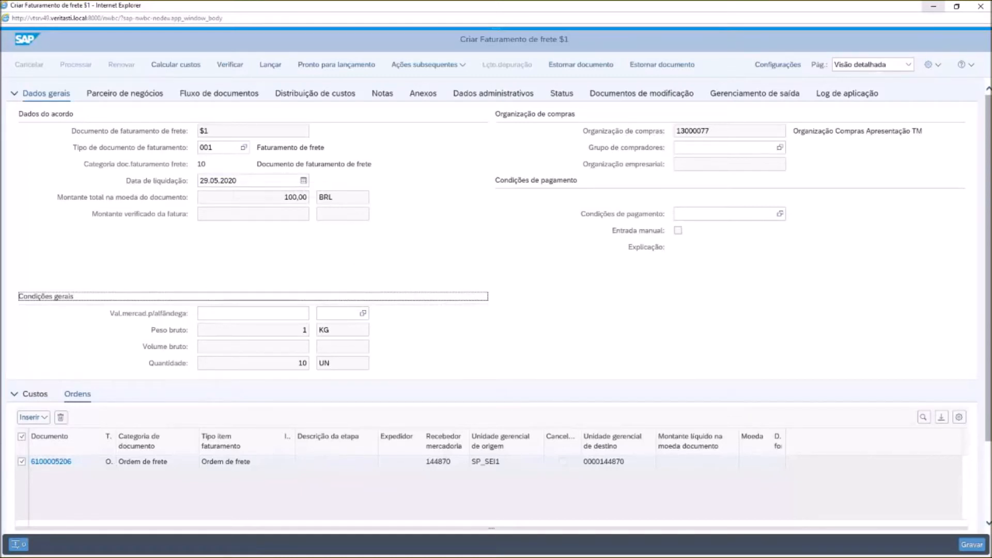
Step: Recalculate the freight settlement's costs from its cost distribution view and dismiss the resulting messages
left_click(315, 94)
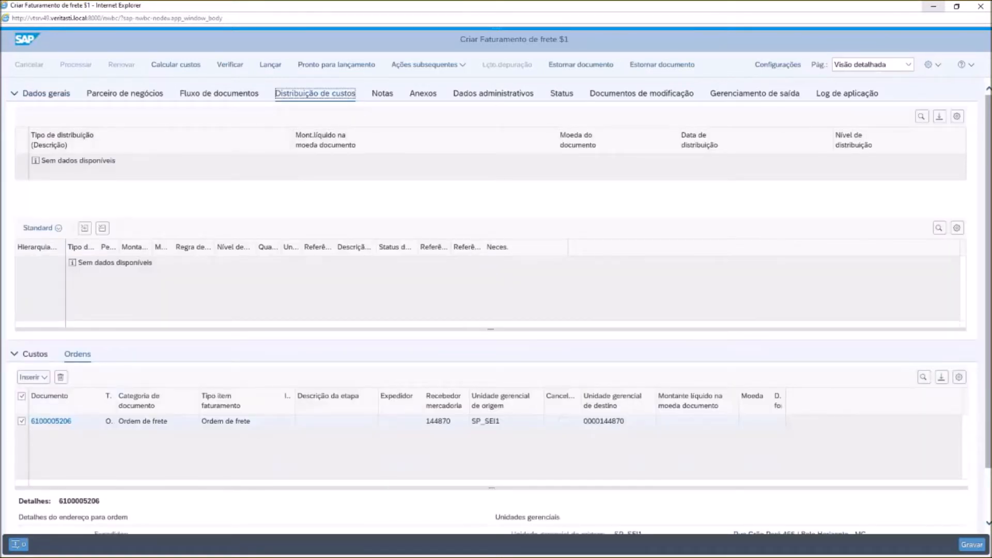
scroll(496, 306, "down", 2)
scroll(496, 306, "up", 2)
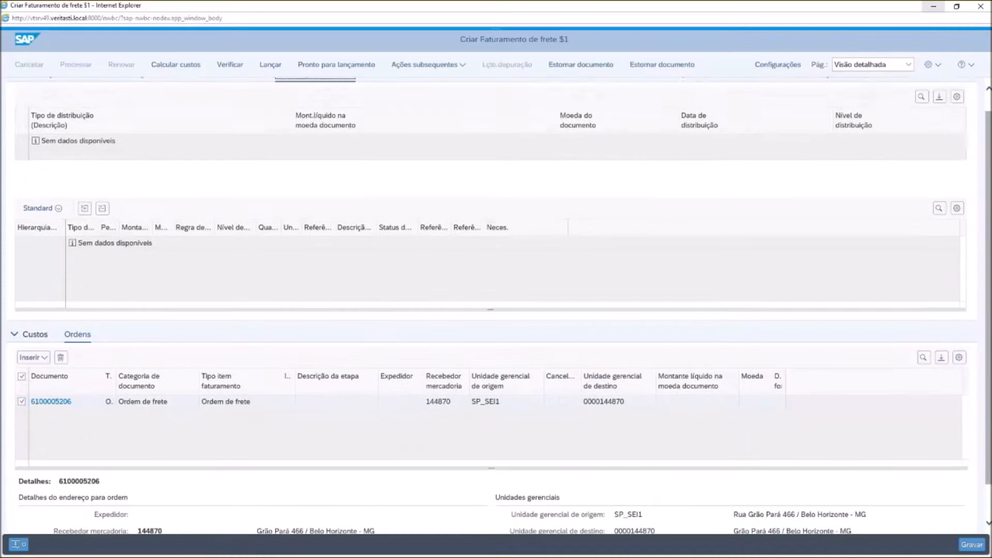
left_click(175, 65)
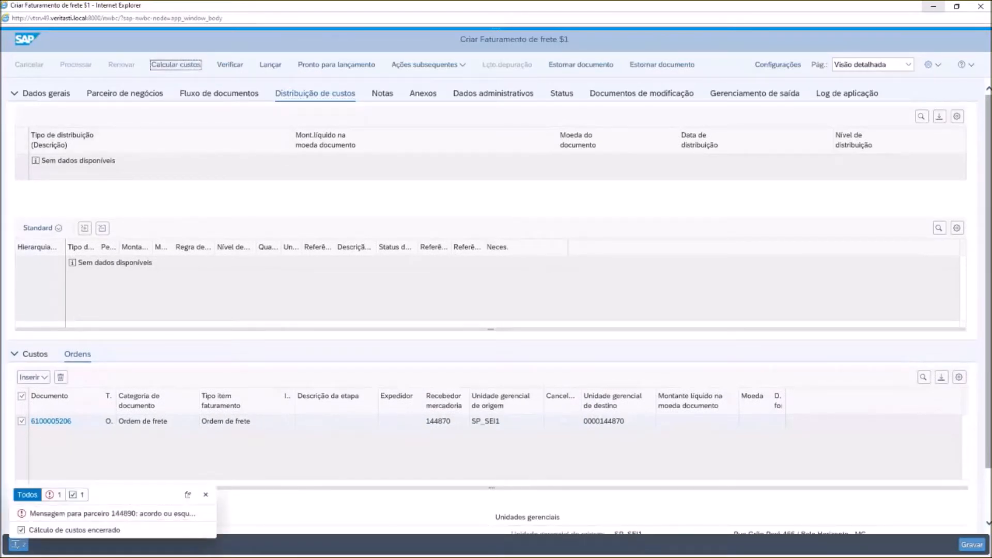
scroll(496, 306, "down", 2)
scroll(496, 305, "up", 2)
left_click(205, 494)
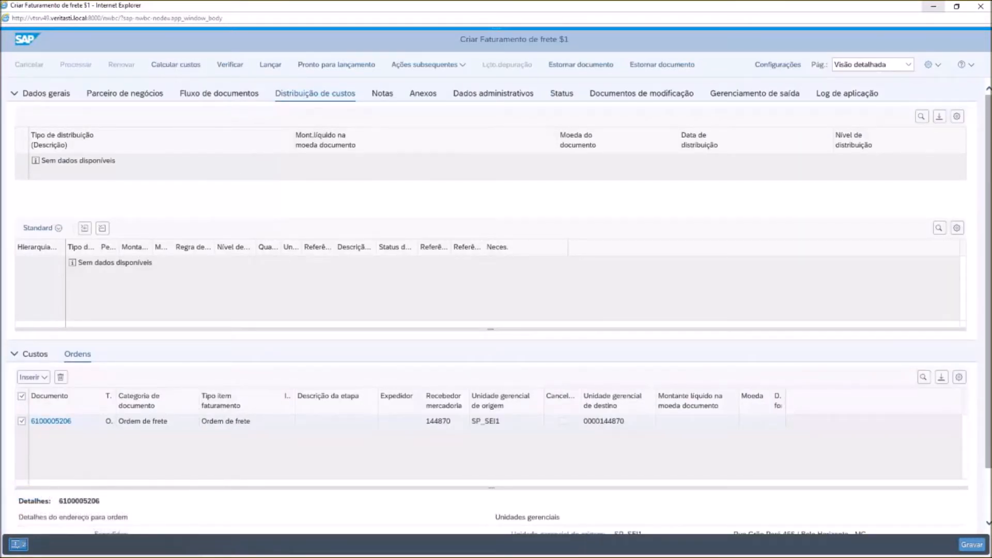
Step: Check the freight settlement document for consistency and post it
left_click(229, 64)
left_click(270, 64)
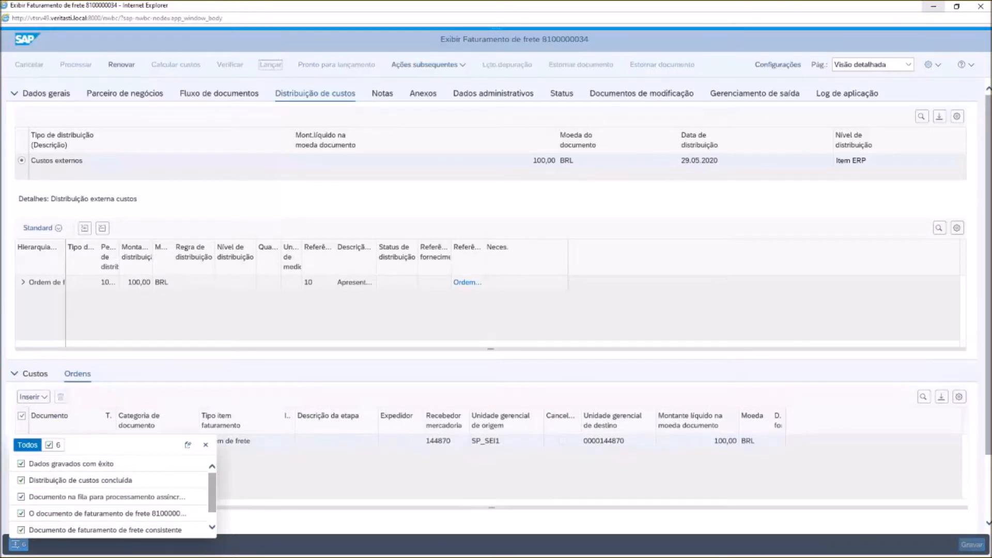
Step: Review the settlement's document flow, mark the document as ready for posting and post it again
left_click(219, 94)
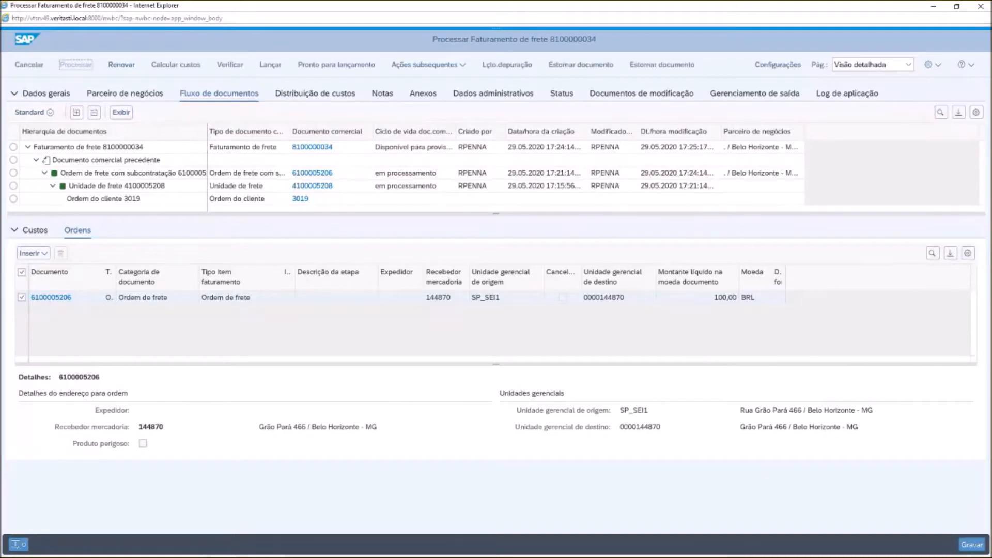
left_click(337, 64)
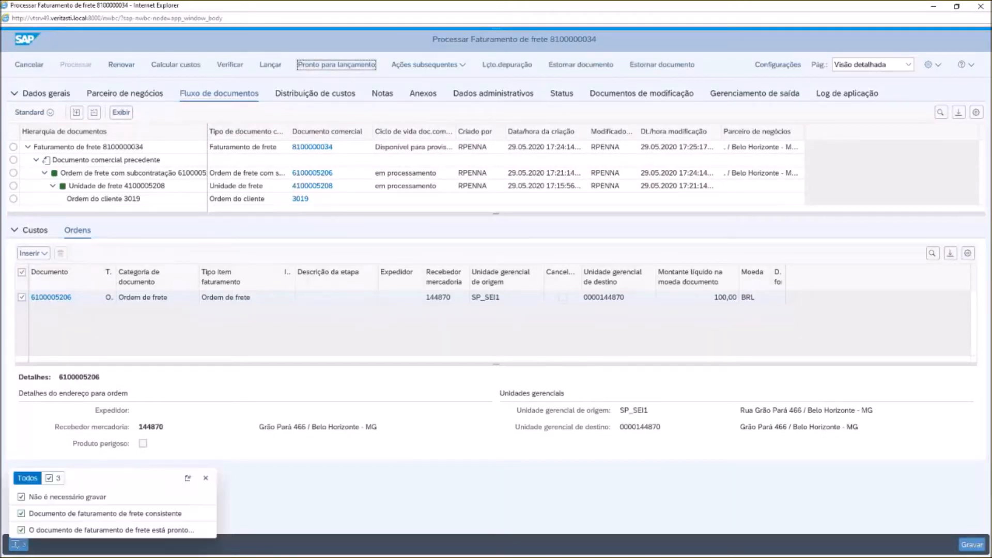
left_click(270, 64)
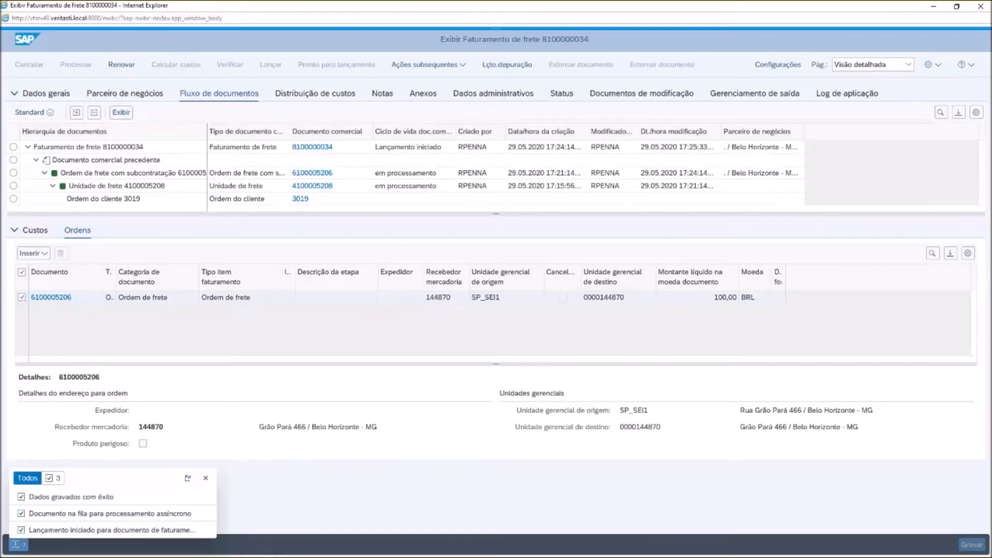
Step: Examine the settlement's application log, refresh the document and select the log's error message
left_click(846, 93)
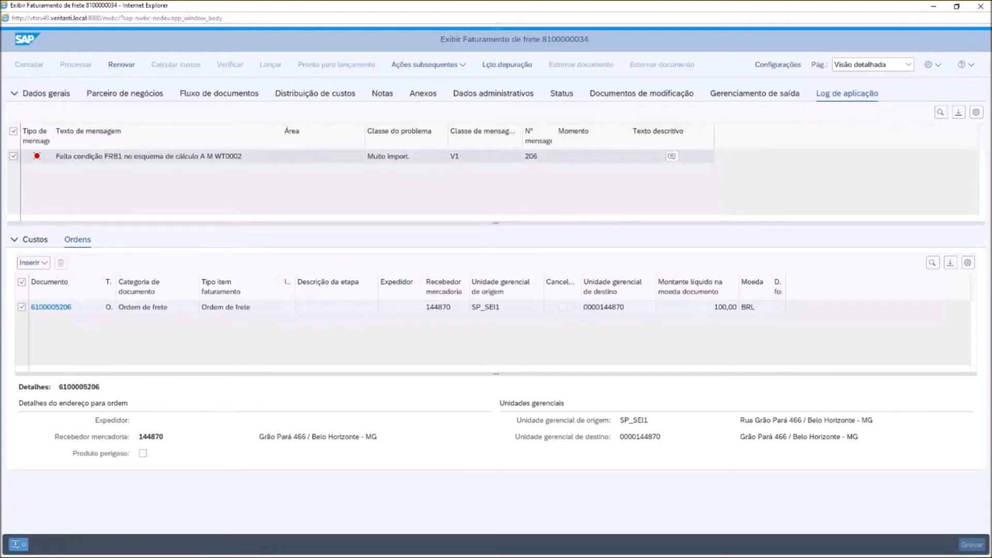
left_click(121, 65)
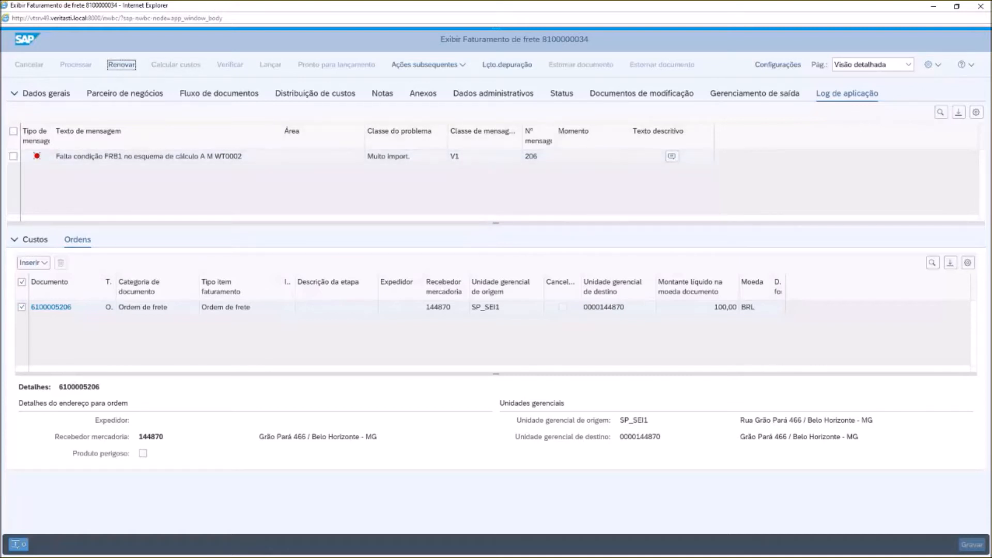
left_click(13, 156)
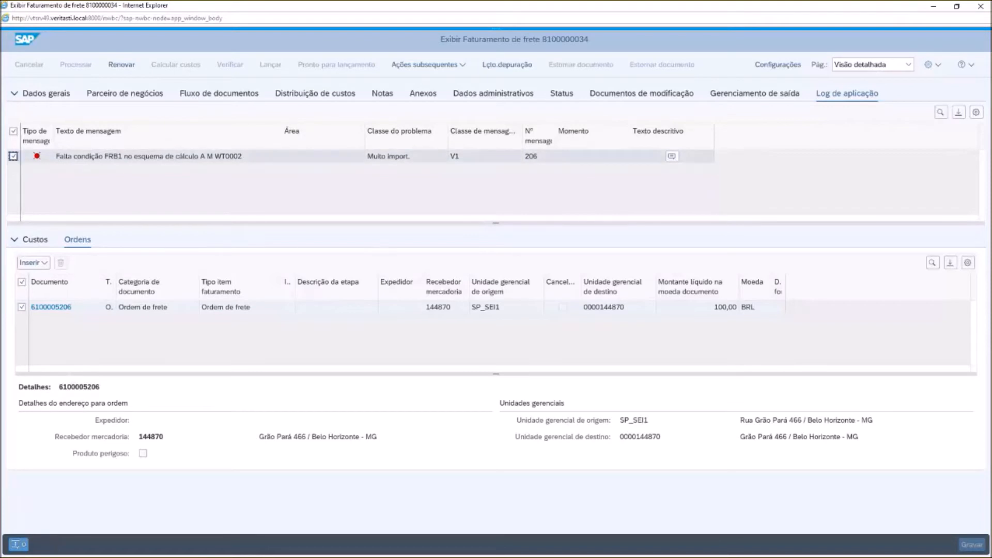
Step: Return to the settlement's general data, start the debug posting (Lçto.depuração) and confirm it
left_click(46, 94)
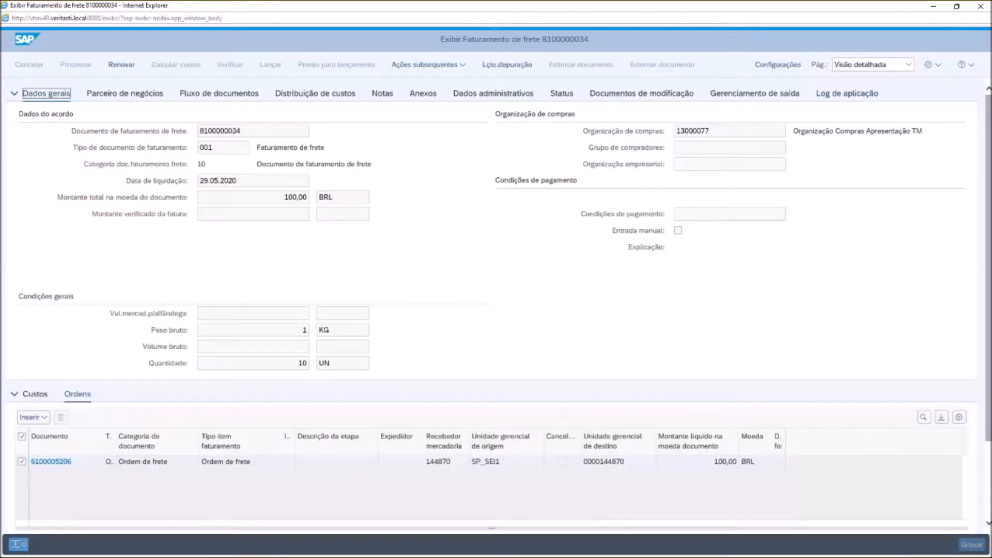
left_click(506, 65)
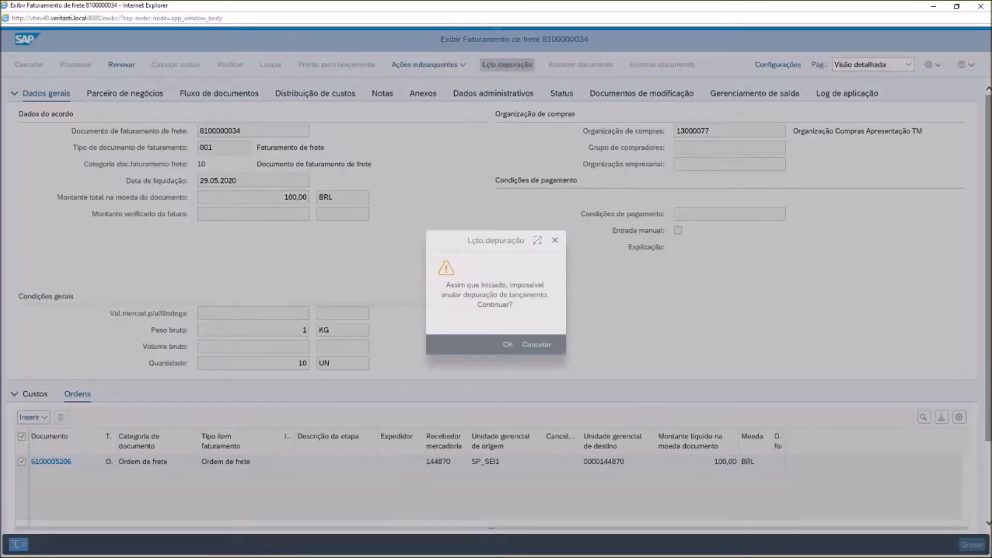
key("Return")
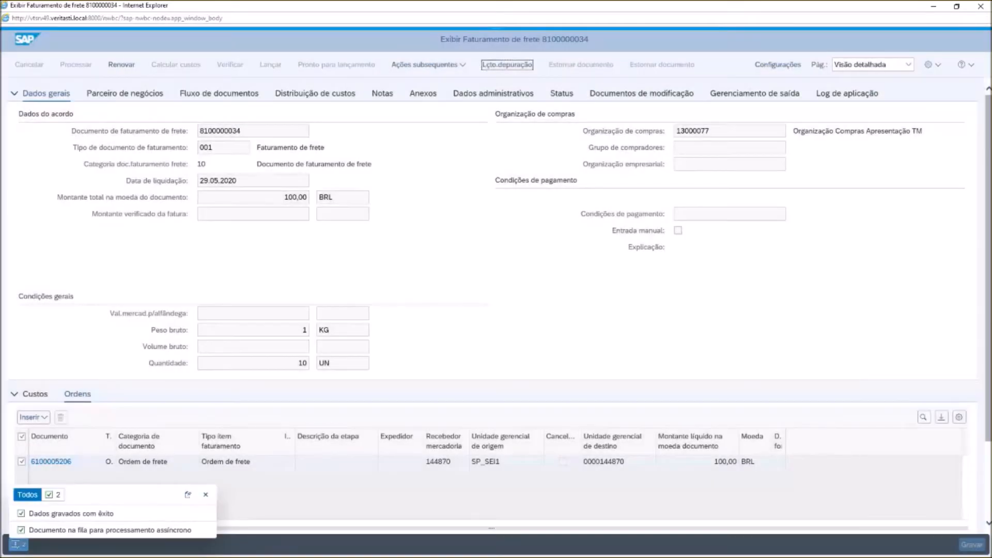
Step: Refresh the settlement, put it in edit mode, mark it ready for posting and post it once more
left_click(121, 64)
left_click(76, 65)
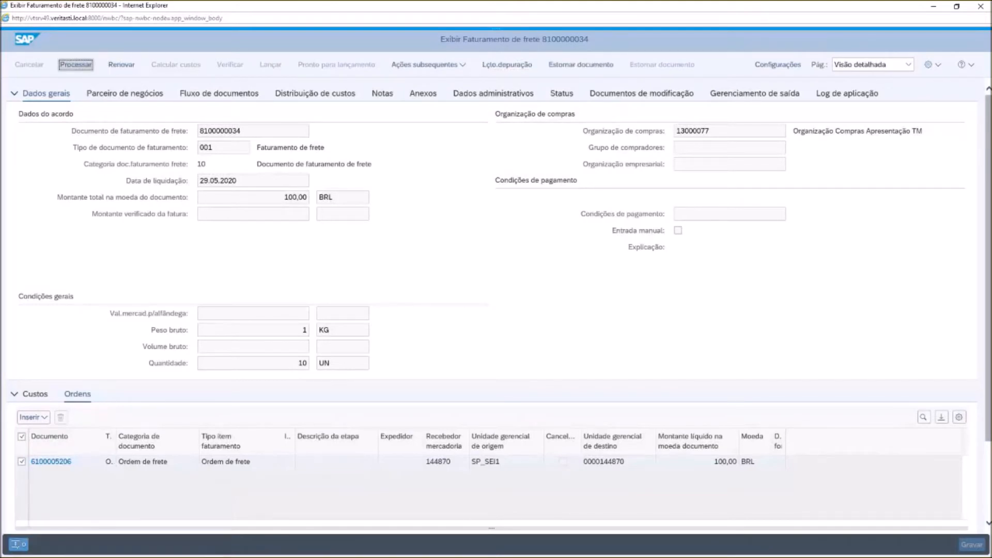
left_click(336, 65)
left_click(270, 65)
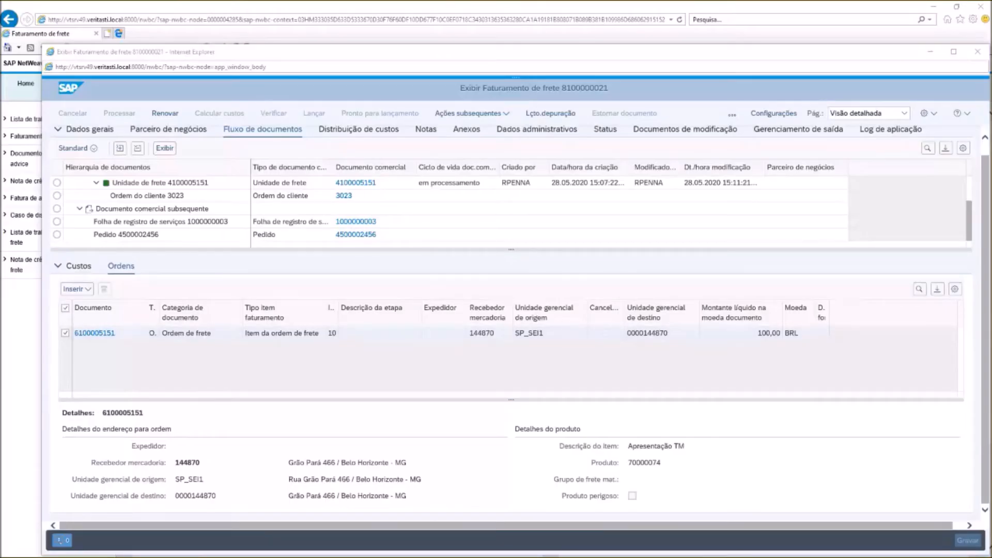
Step: Examine the document flow of the earlier freight settlement and open the purchase order among its subsequent documents
scroll(450, 208, "up", 2)
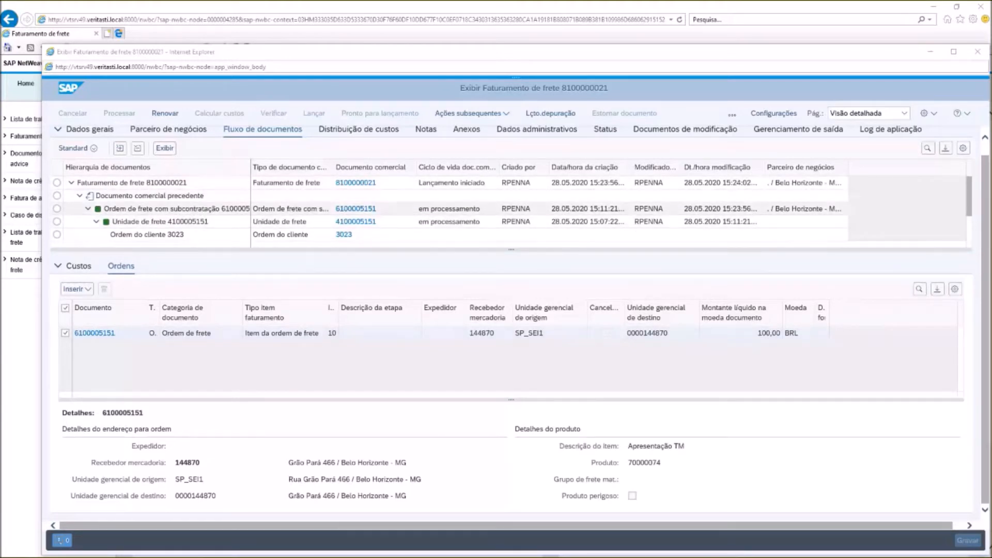
scroll(450, 209, "down", 1)
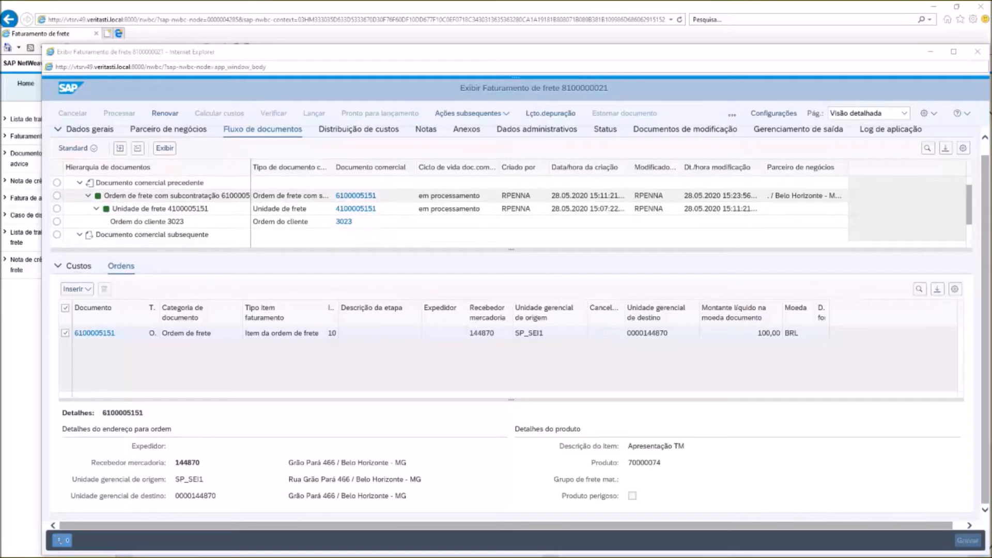
scroll(512, 209, "down", 1)
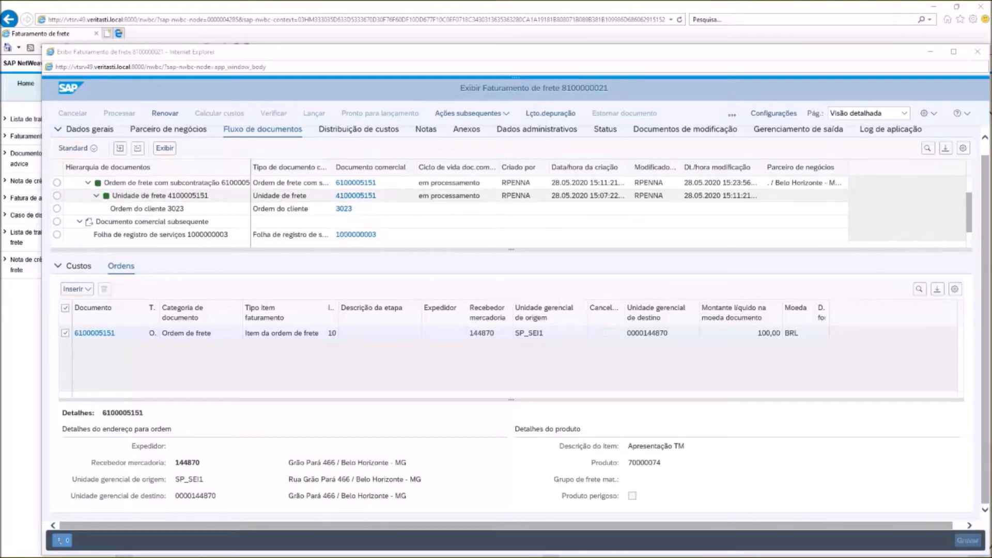
scroll(511, 209, "up", 1)
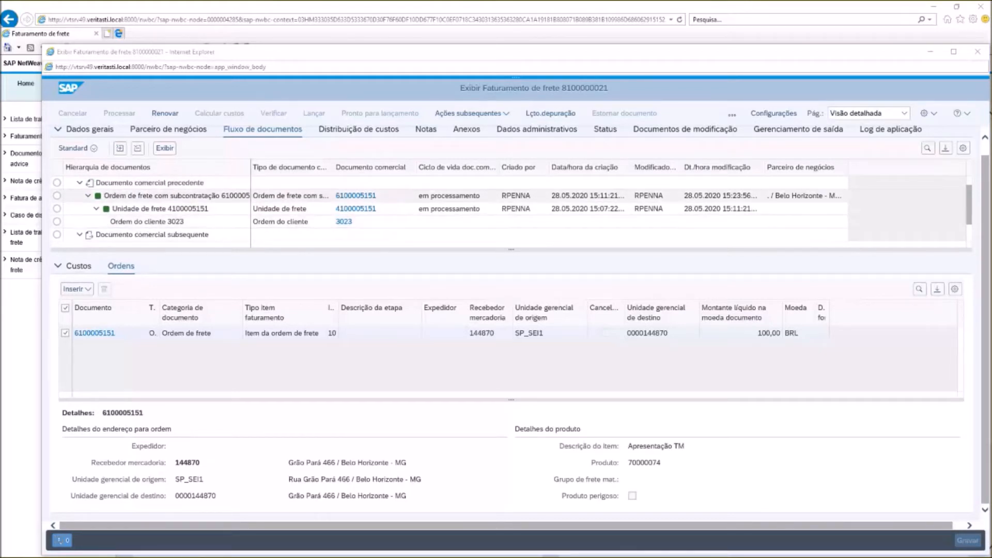
scroll(512, 209, "down", 2)
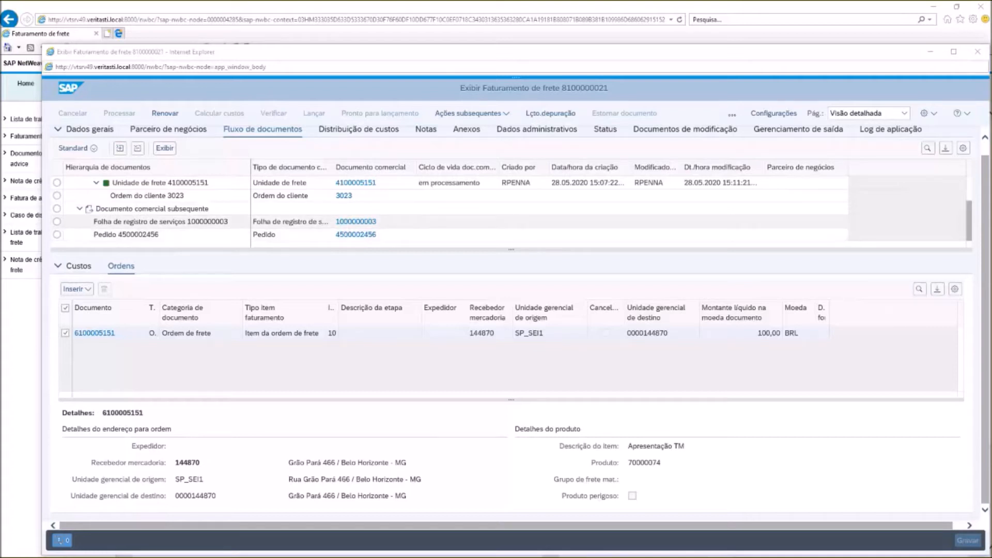
left_click(355, 235)
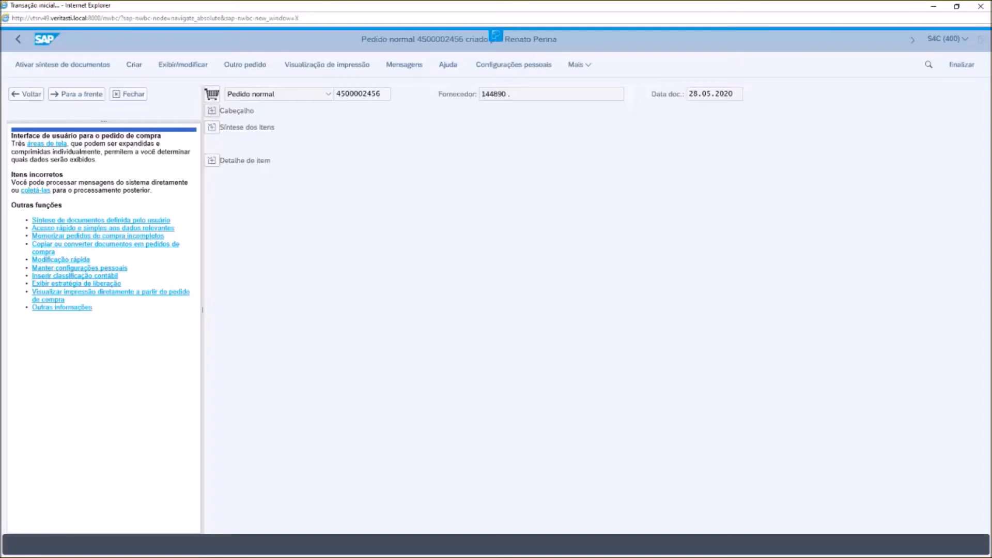
Step: Close the purchase order's help area and expand its header and item overview to inspect the payment terms and item
left_click(129, 93)
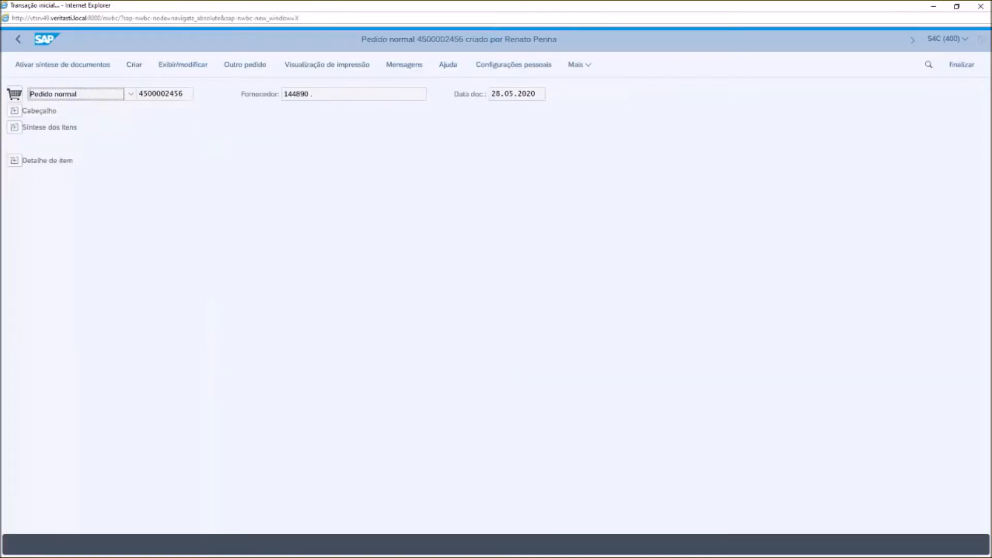
left_click(14, 110)
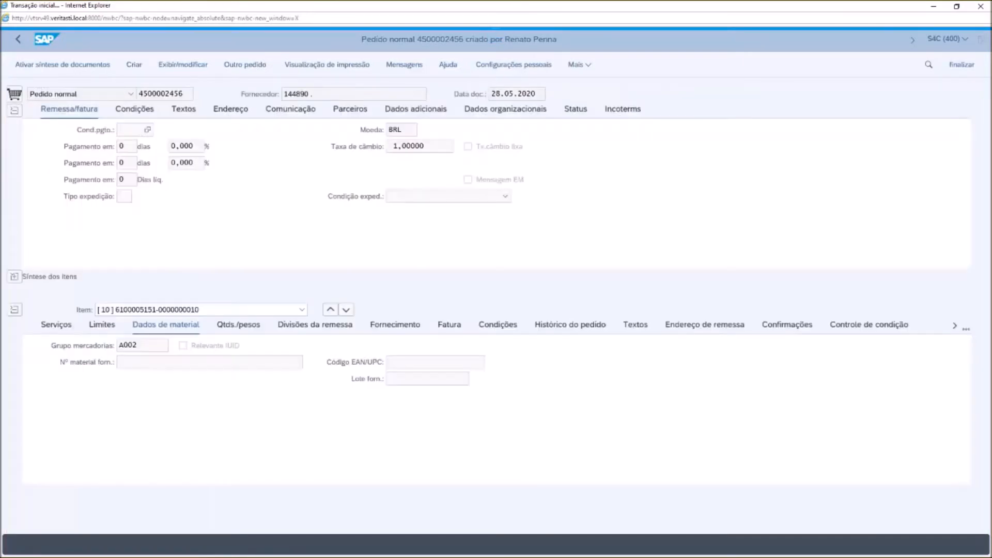
left_click(14, 277)
left_click(129, 130)
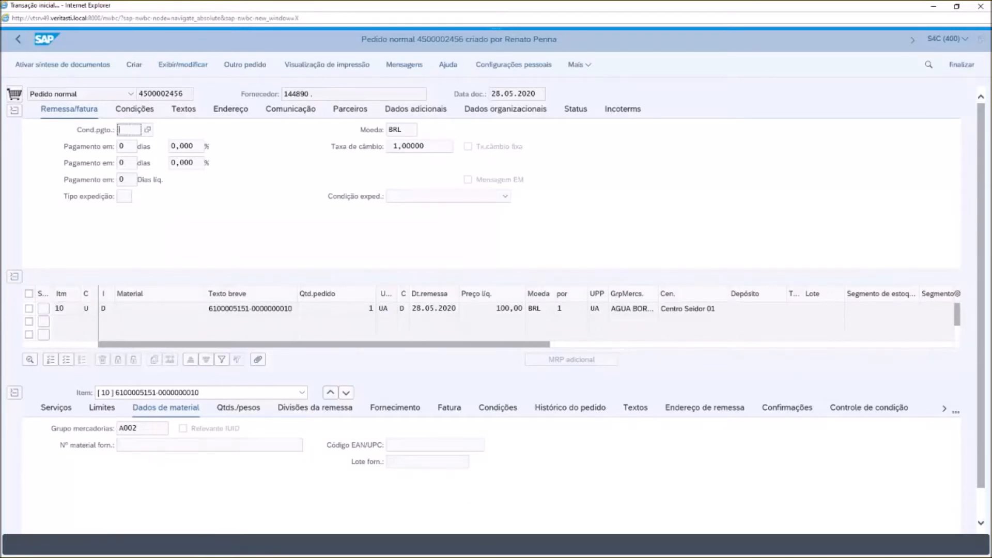
Step: Display the purchase order history of item 10 and open its service entry sheet in SAP GUI
left_click(570, 407)
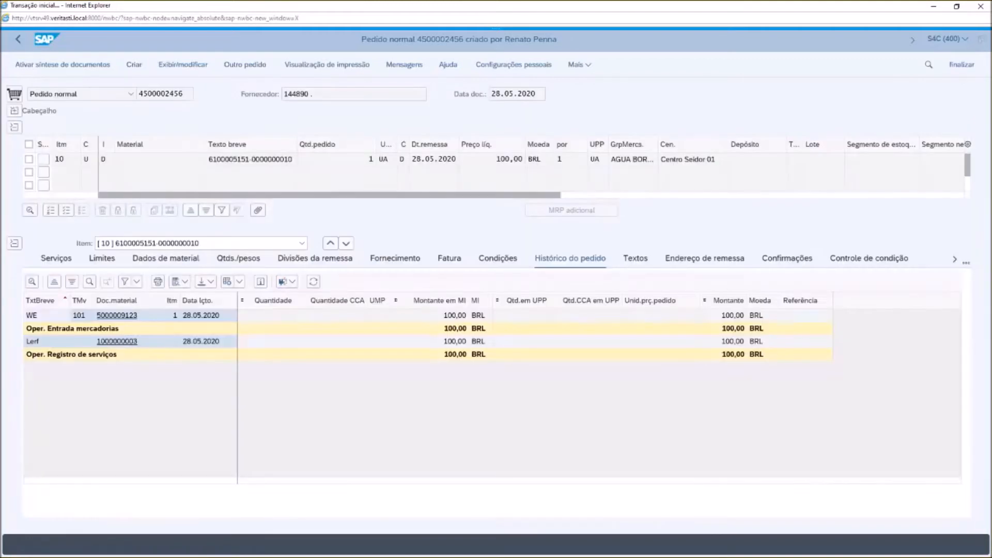
left_click(117, 341)
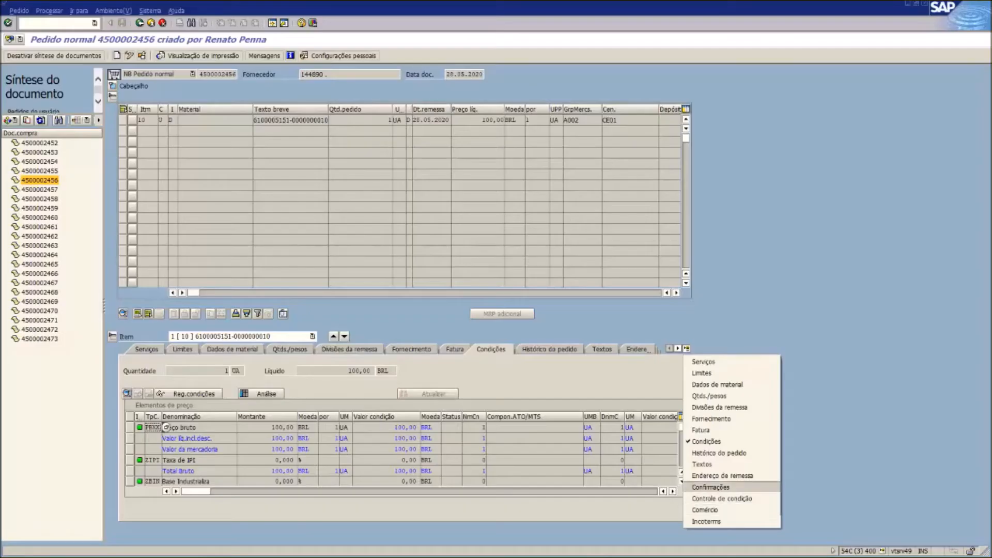
key("Return")
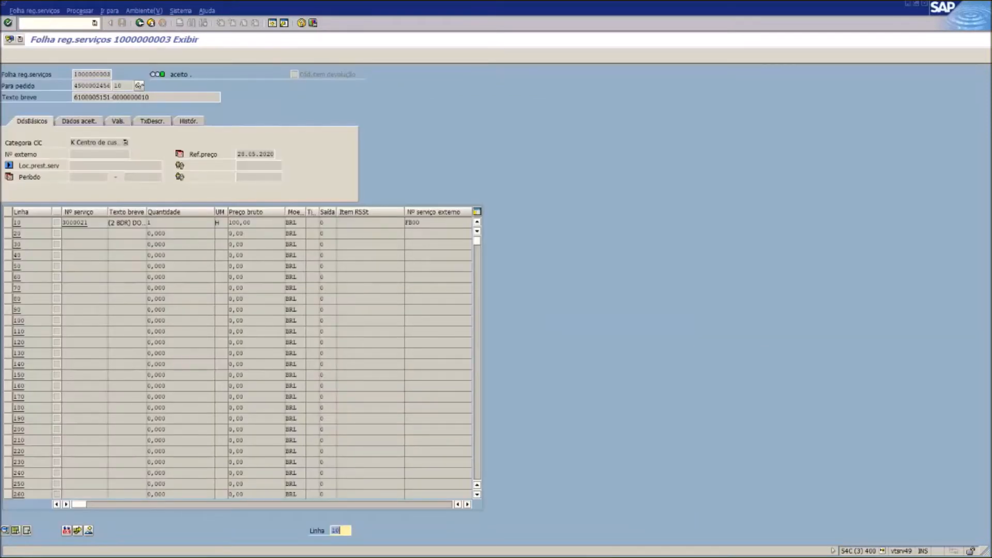
Step: Inspect the service entry sheet's full service description, account assignment category and service line, and leave the sheet
left_click_drag(146, 212, 229, 212)
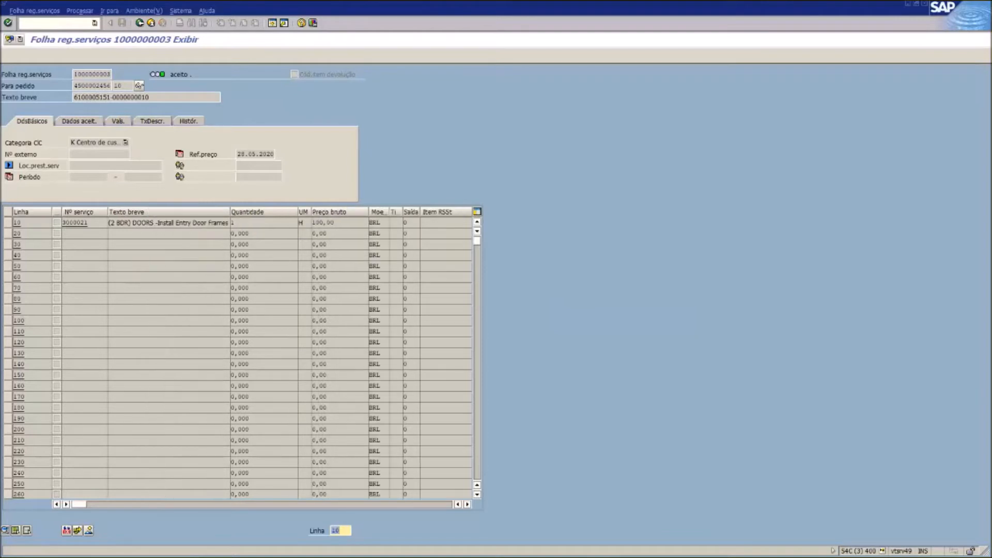
left_click(125, 143)
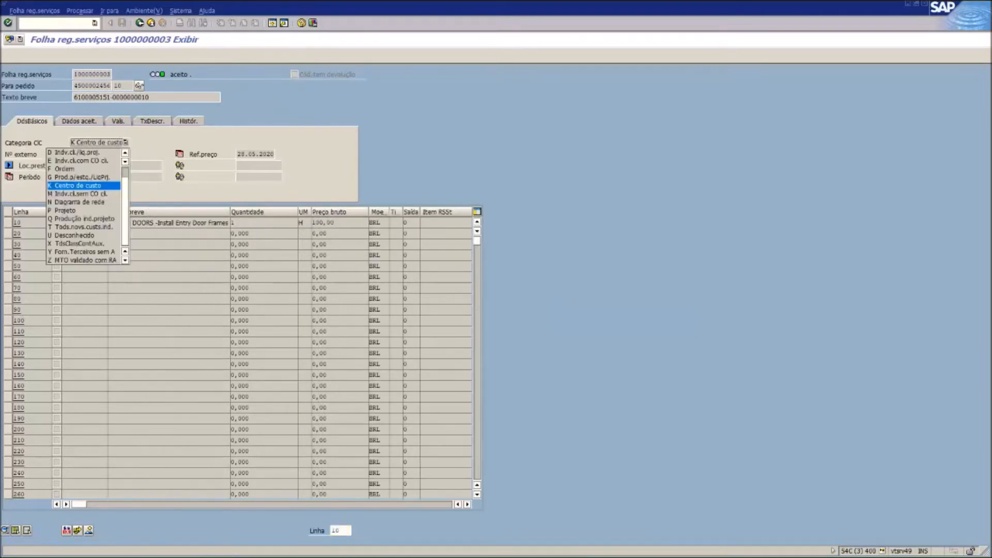
key("Escape")
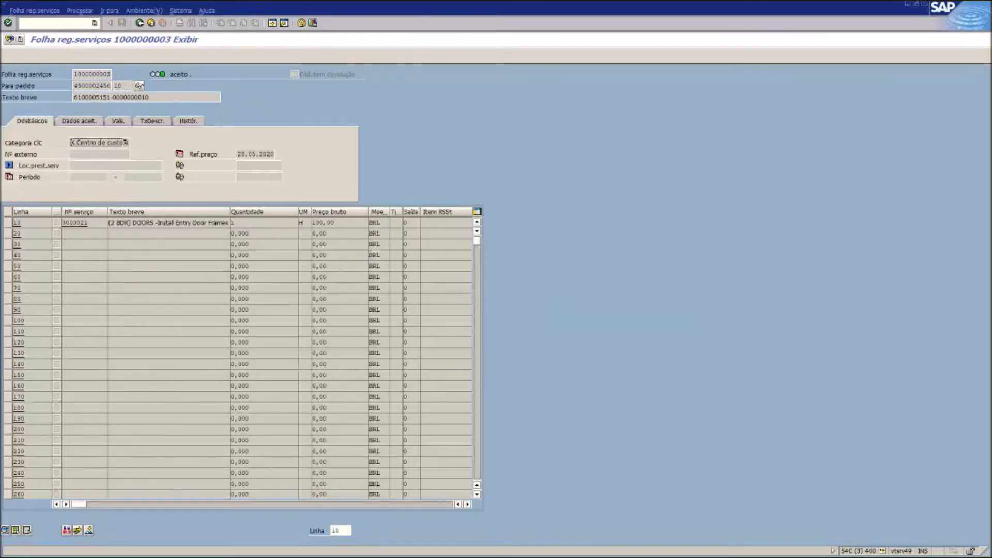
left_click(75, 223)
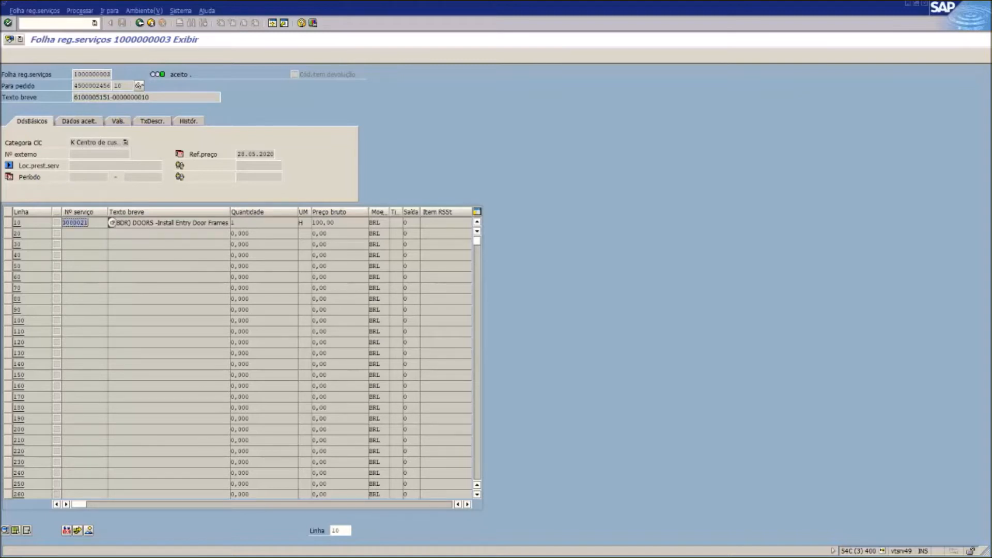
left_click(151, 23)
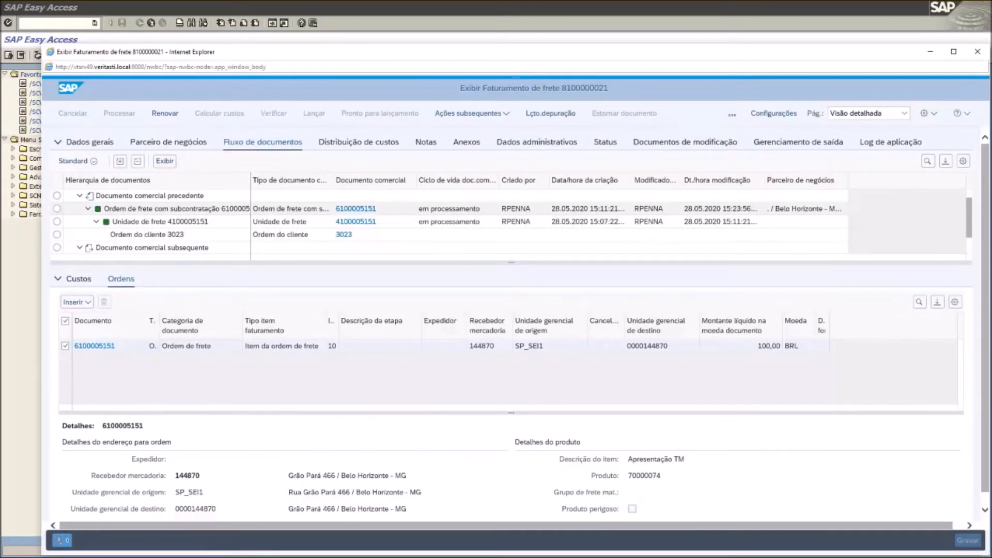
Step: Minimize the freight settlement, reopen the purchase order with ME23N, view the service entry sheet from its history, and leave both
left_click(930, 52)
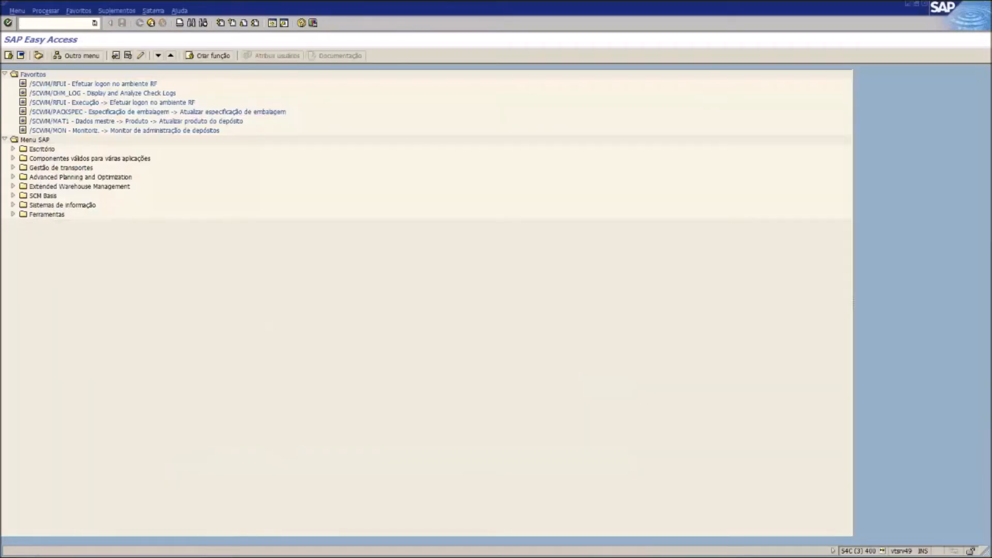
type("me23n")
key("Return")
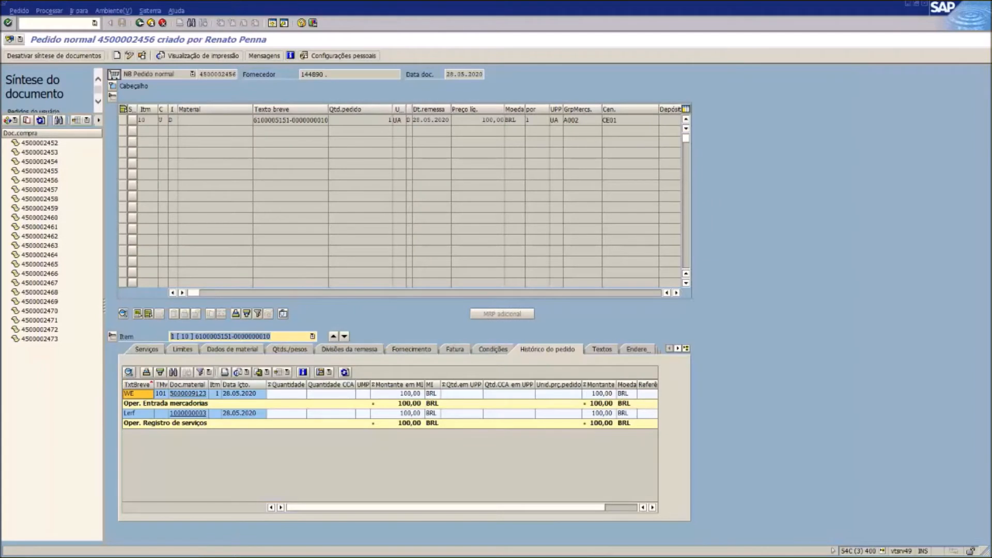
left_click(188, 414)
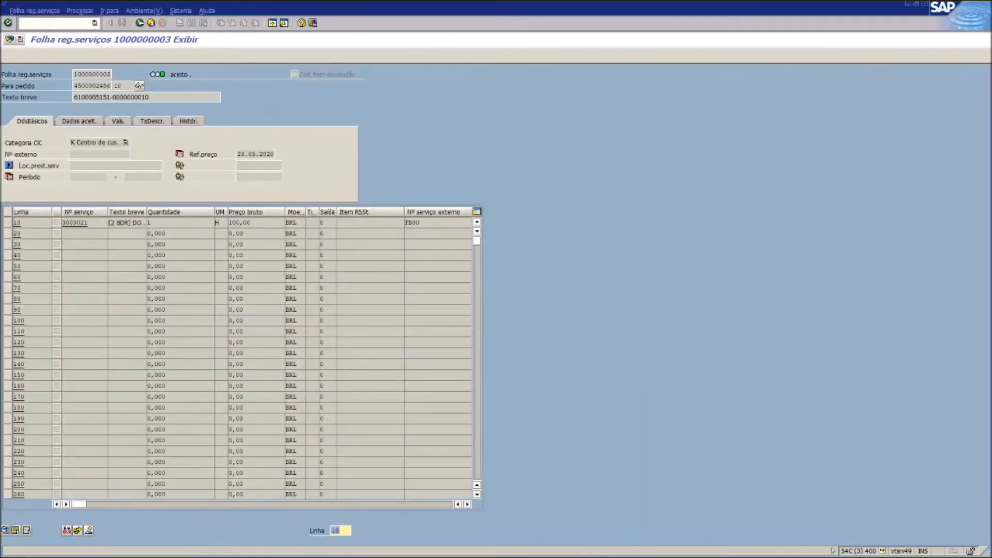
left_click(75, 97)
key("Return")
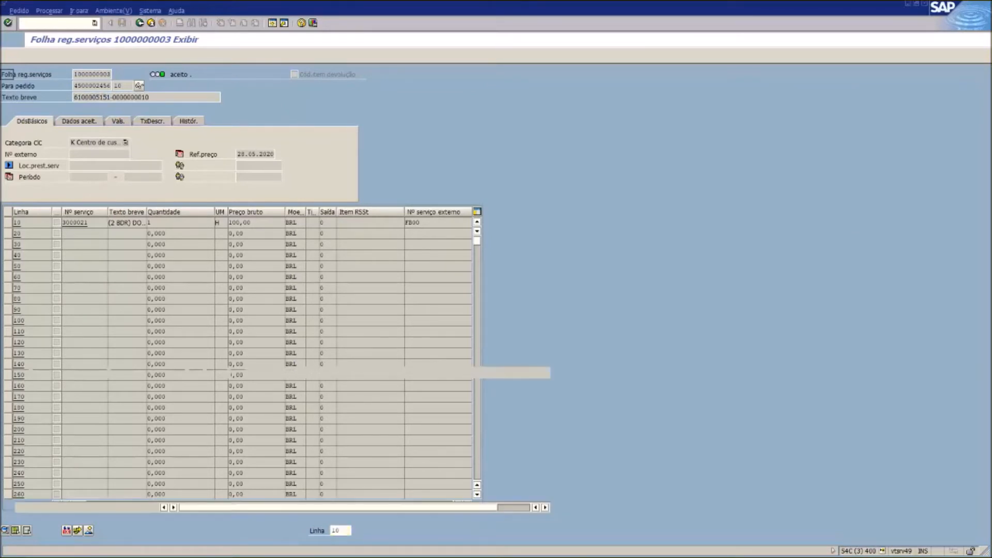
key("F3")
key("F3")
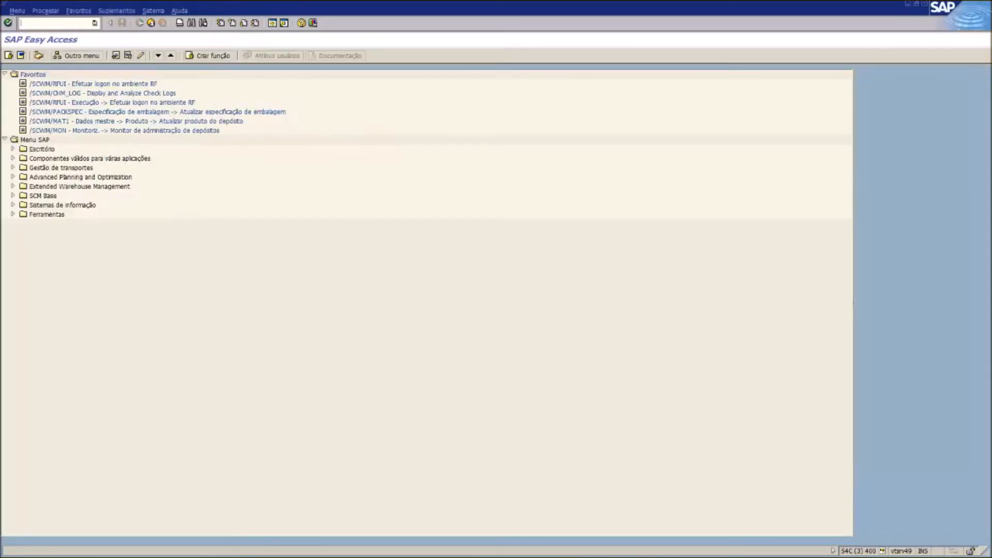
Step: Start an incoming invoice with MIRO, entering the freight document number as TM reference and 29.05.2020 as invoice date
type("miro")
key("Return")
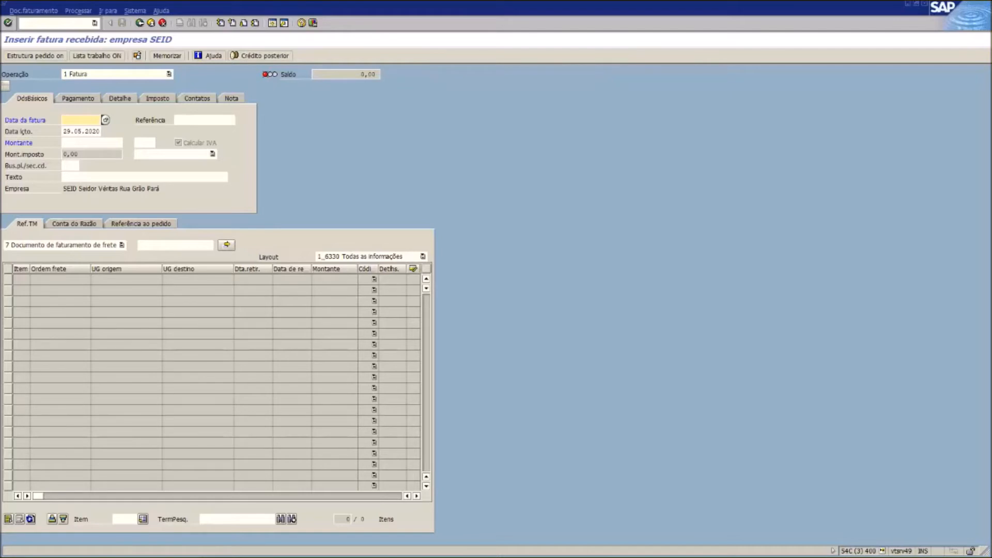
left_click(175, 245)
key("ctrl+v")
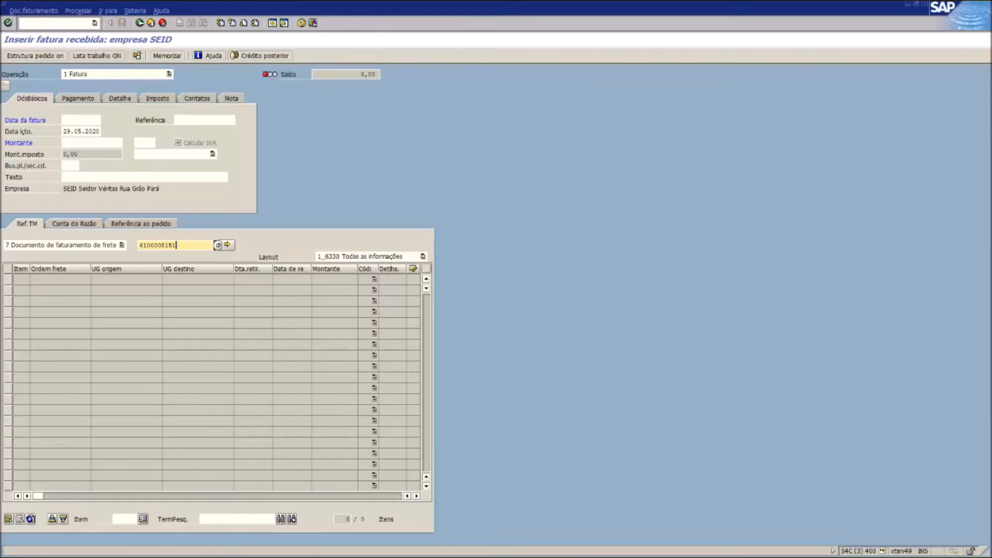
left_click(81, 120)
type("2905")
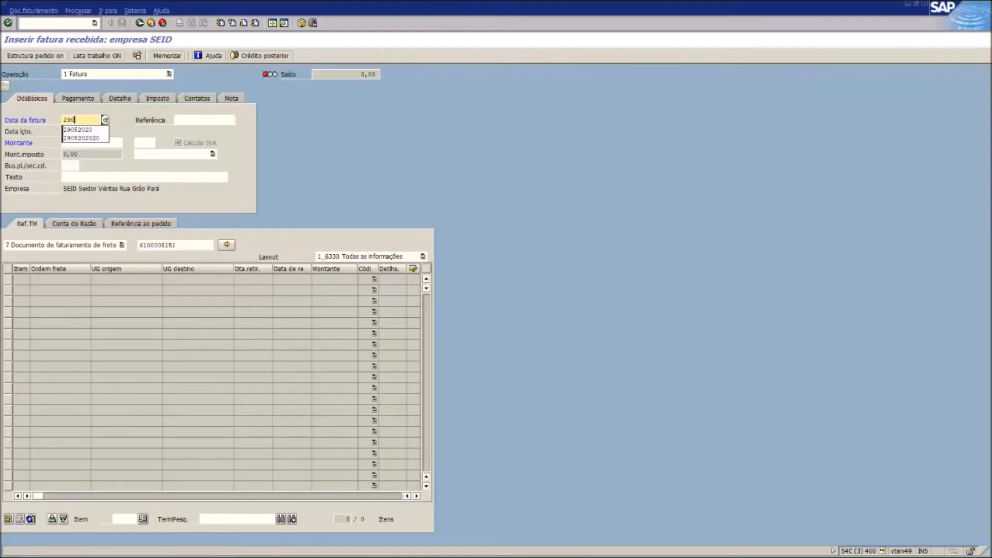
type("2020")
key("Return")
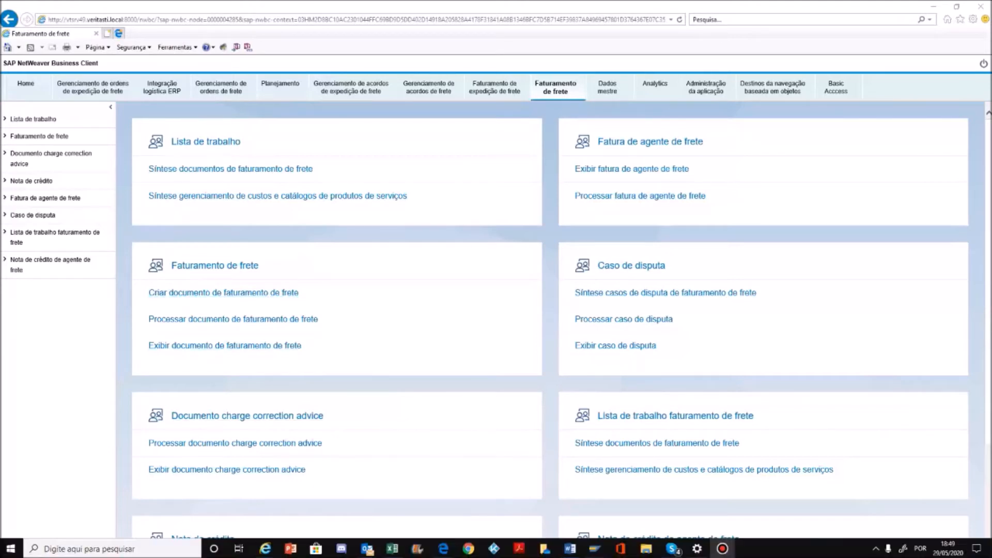
Step: Switch from the web client to another SAP GUI session and open a new MIRO invoice at its freight settlement reference
mouse_move(594, 549)
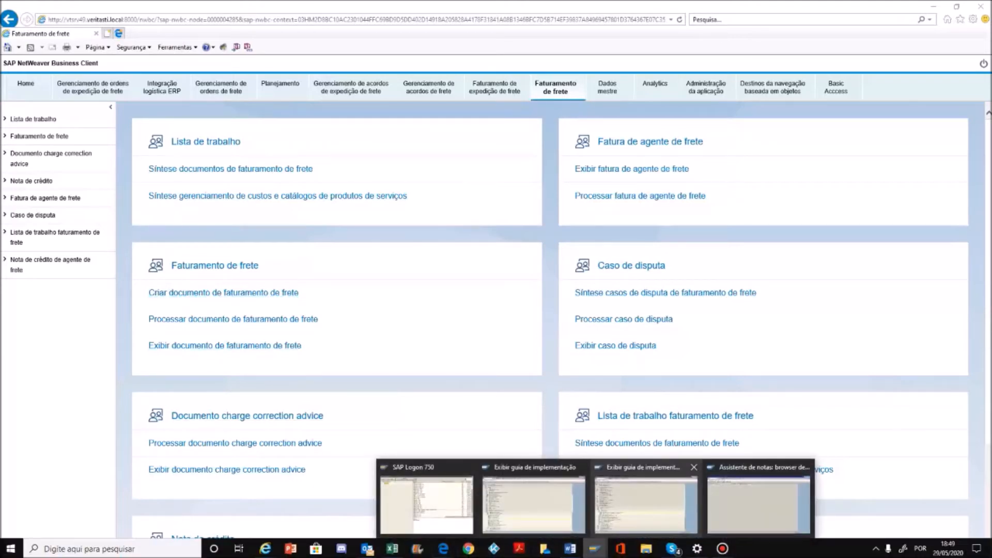
left_click(646, 501)
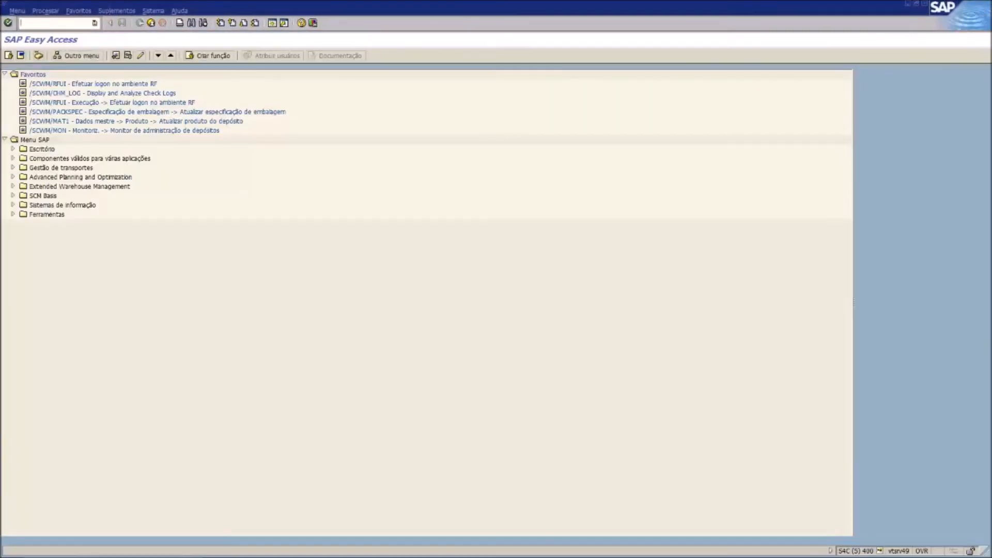
type("miro")
key("Return")
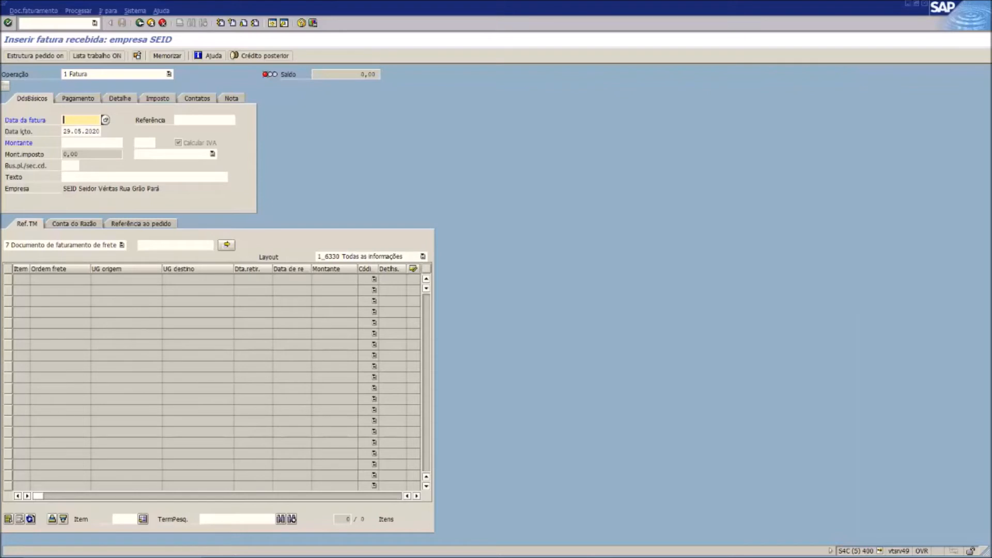
left_click(175, 245)
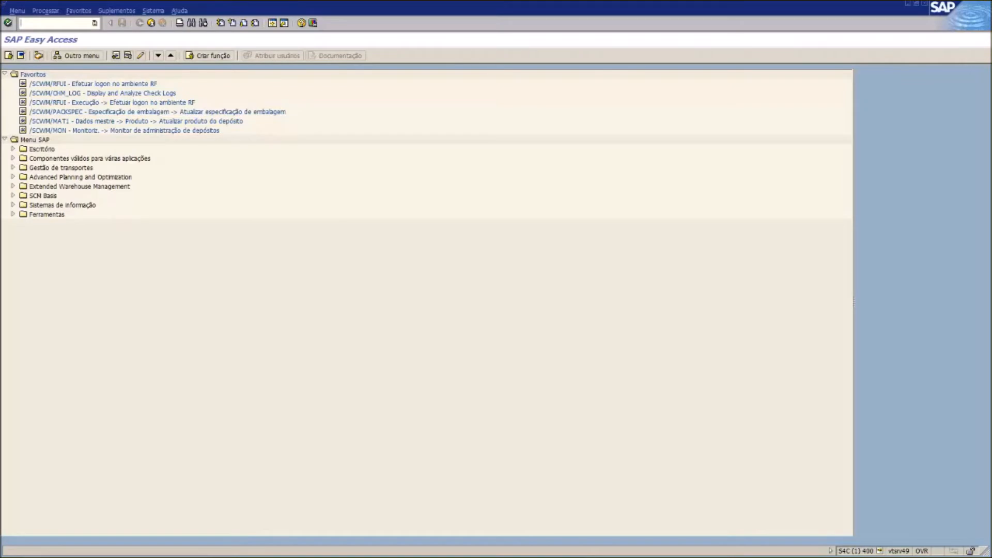
Step: Start a purchase order with ME21N and enter an item for 10 units of material 70000074 at plant CE01
type("me21n")
key("Return")
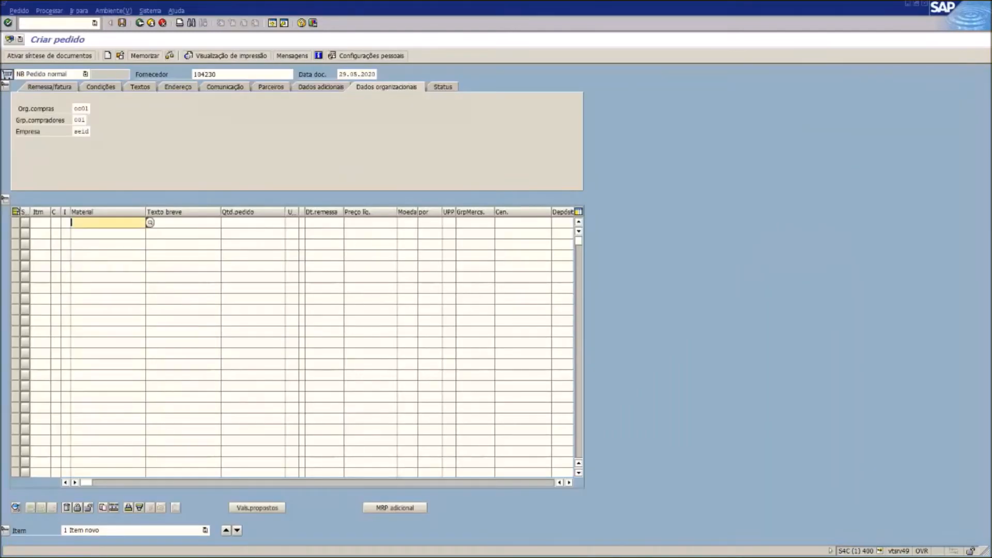
type("70000074")
left_click(253, 222)
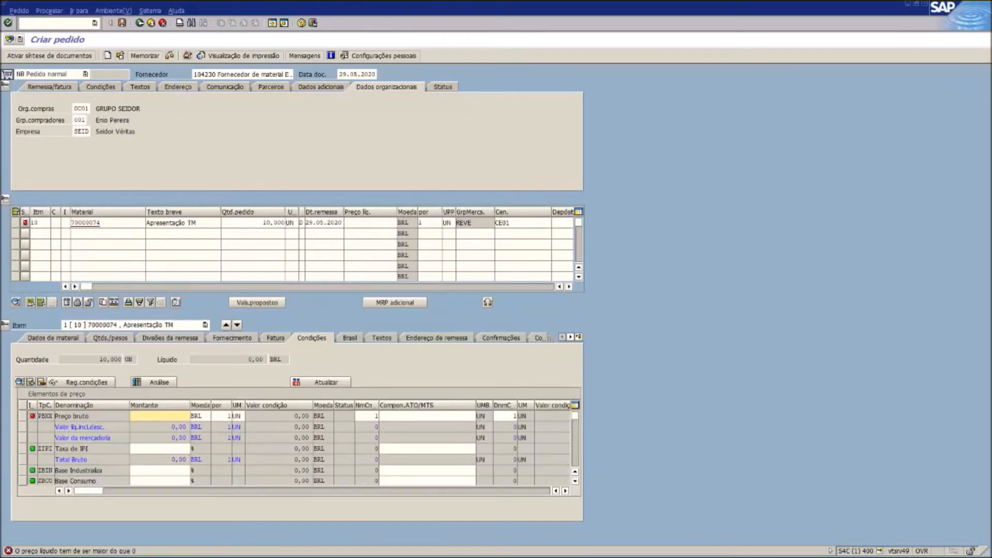
Step: Set the item's gross price condition to 80 BRL and save the purchase order
type("1")
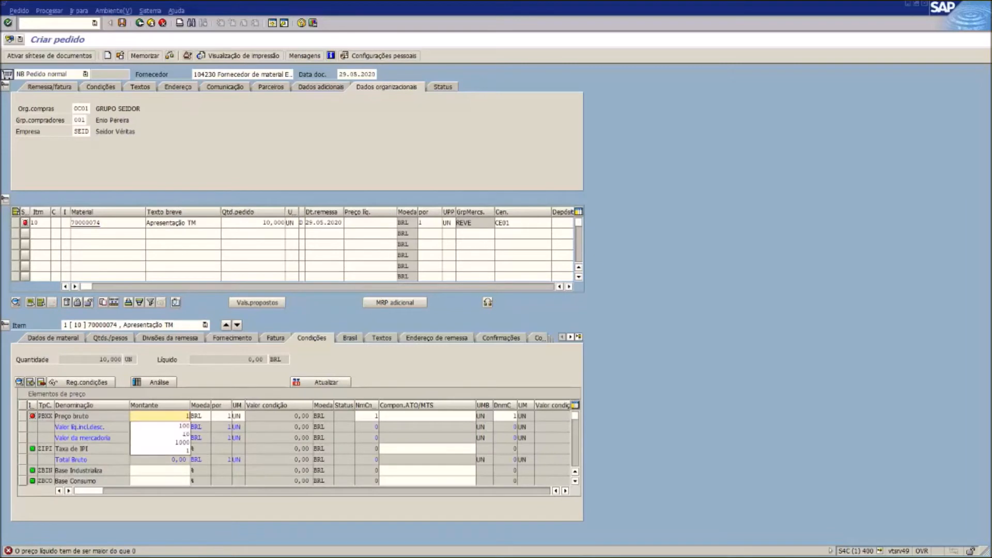
key("BackSpace")
type("8")
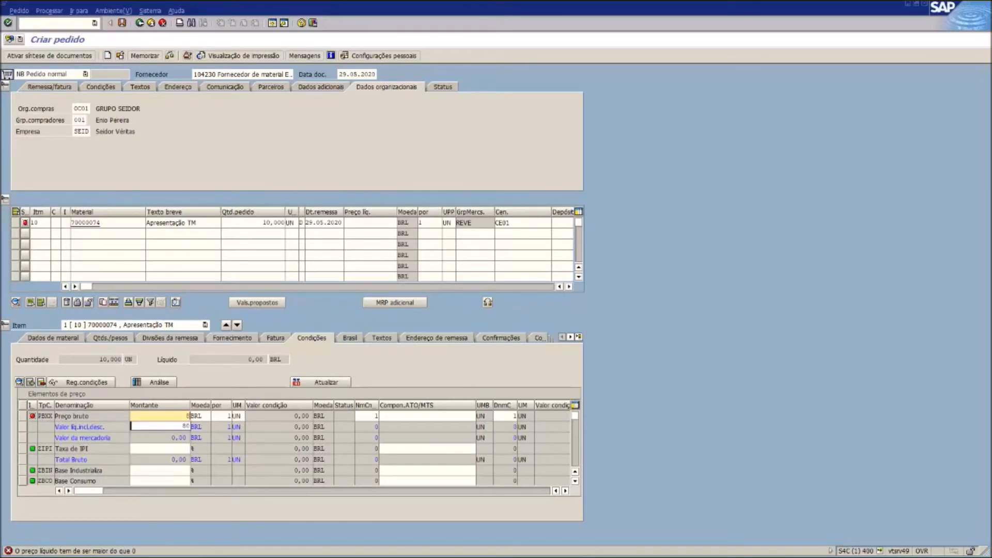
type("0")
key("Return")
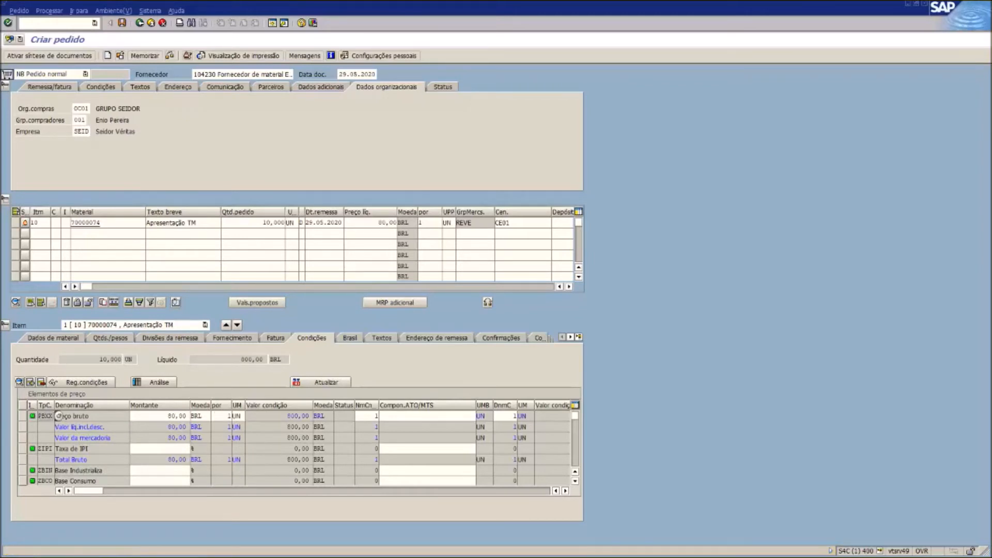
key("F3")
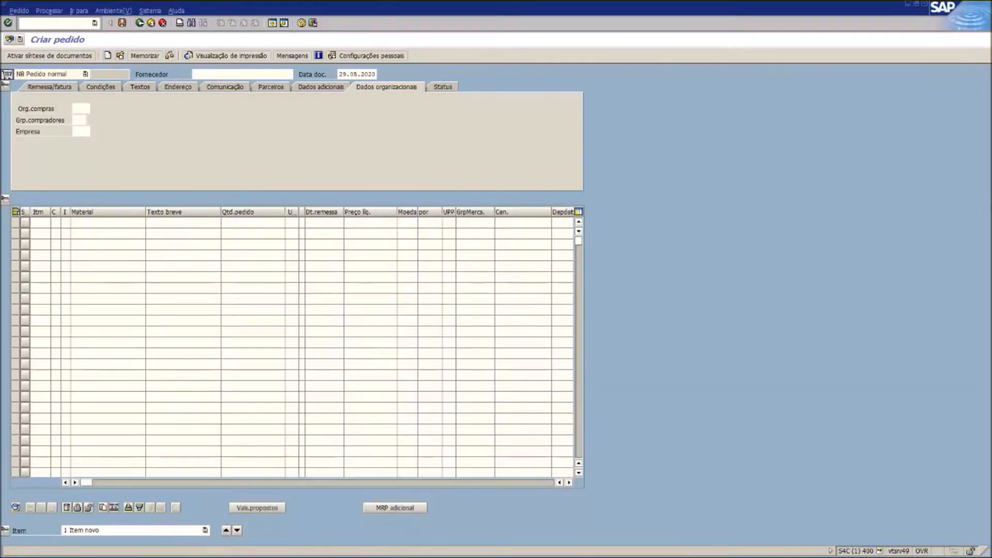
Step: Open the new purchase order for change with ME22N and check its TM status and TM document flow
type("v")
type("me22n")
key("Return")
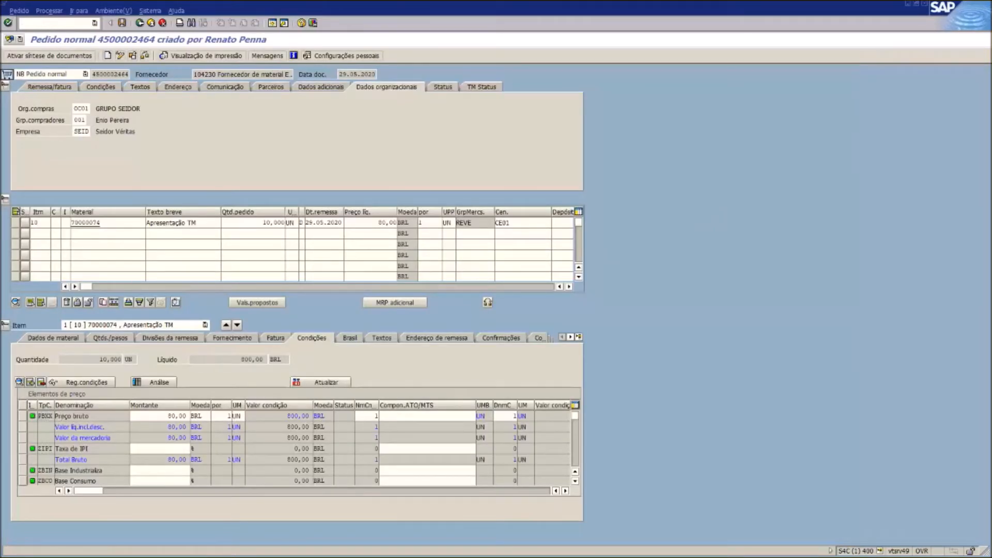
left_click(481, 87)
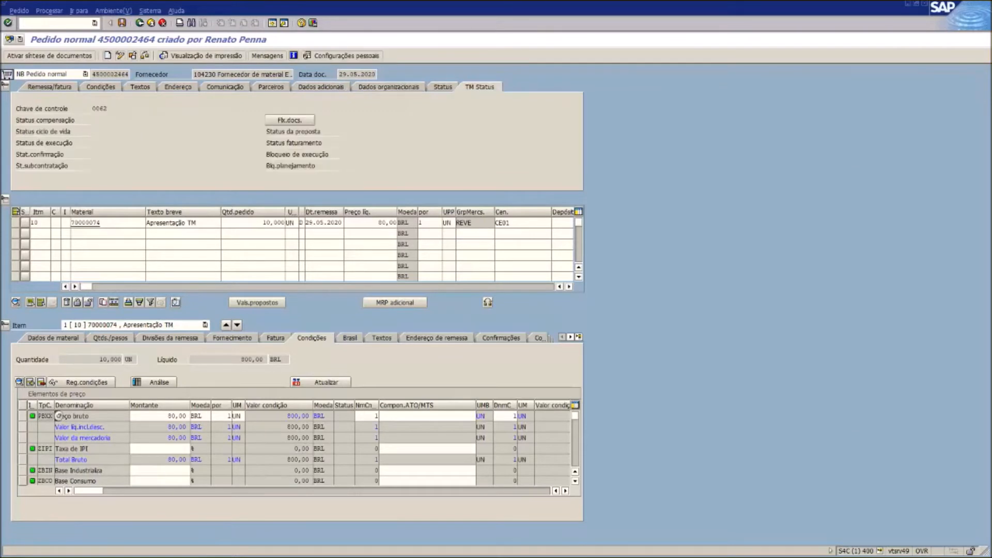
left_click(289, 120)
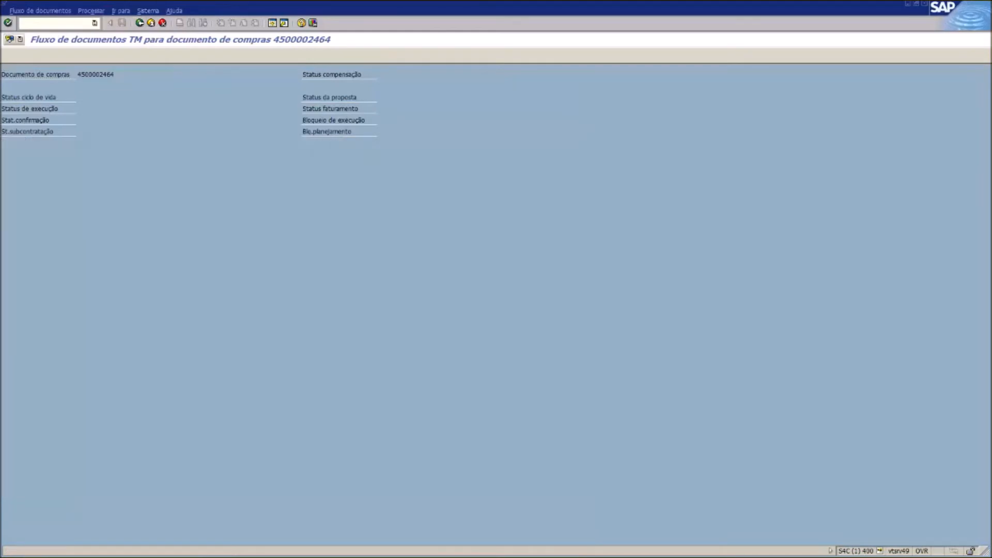
key("F3")
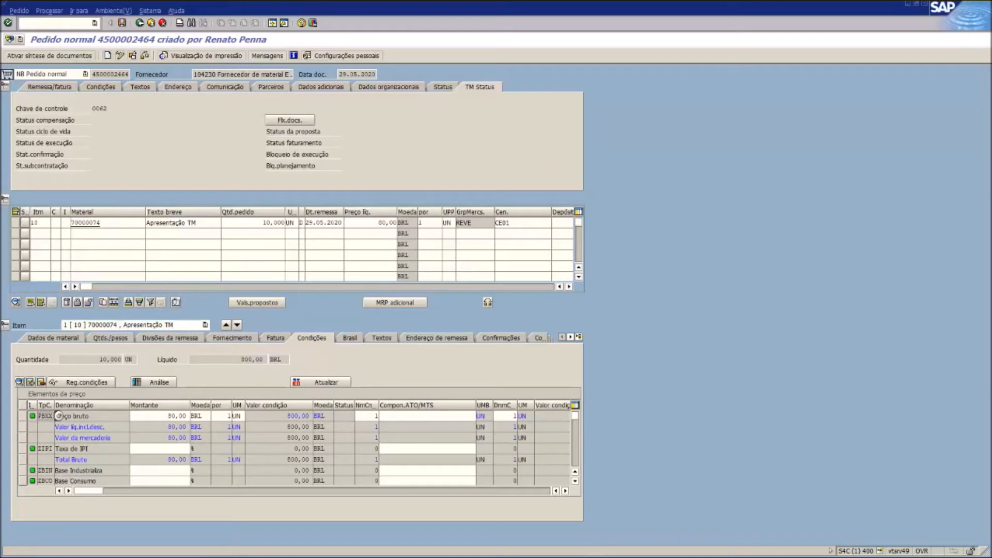
Step: Set the item's confirmation control to 0004 Recebimento and save the purchase order despite the messages
left_click(500, 338)
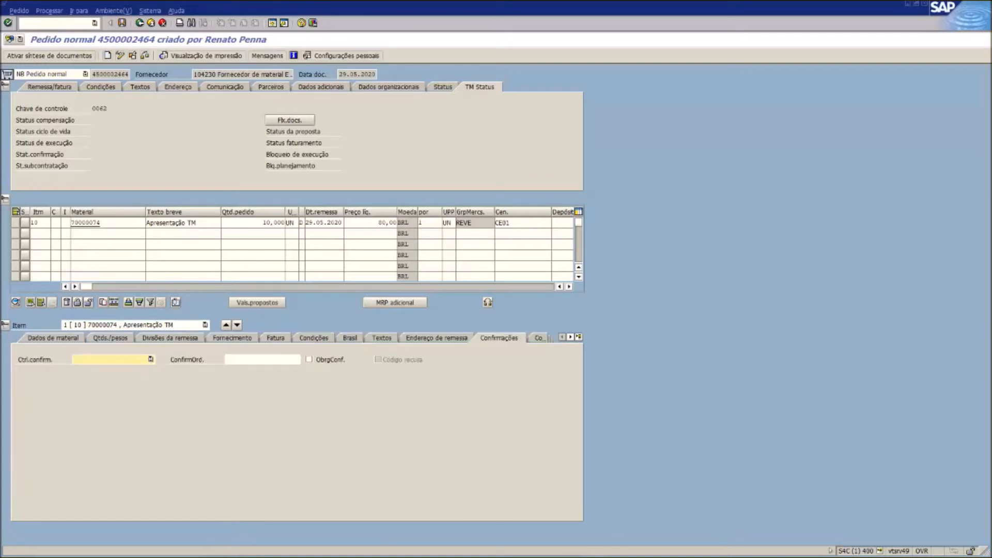
left_click(151, 359)
key("Return")
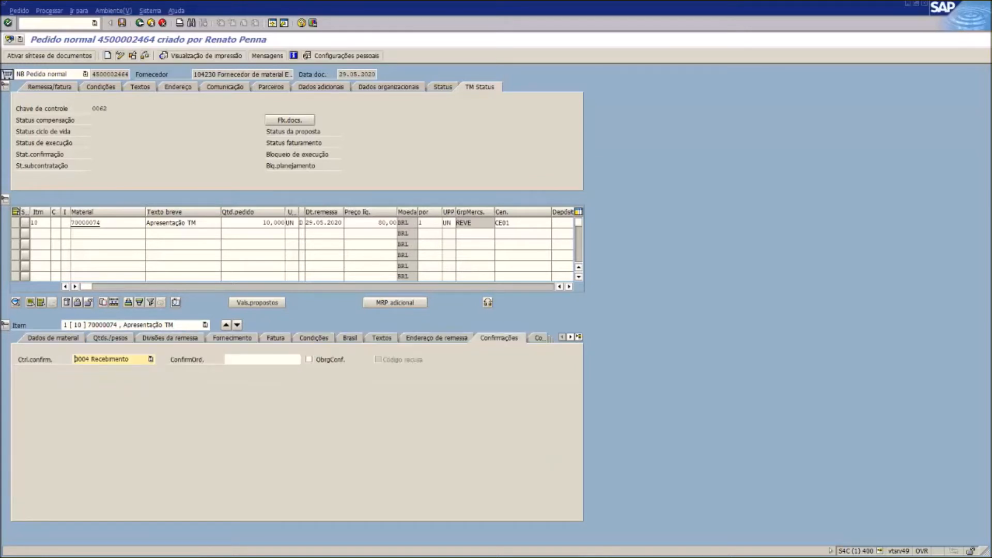
left_click(122, 23)
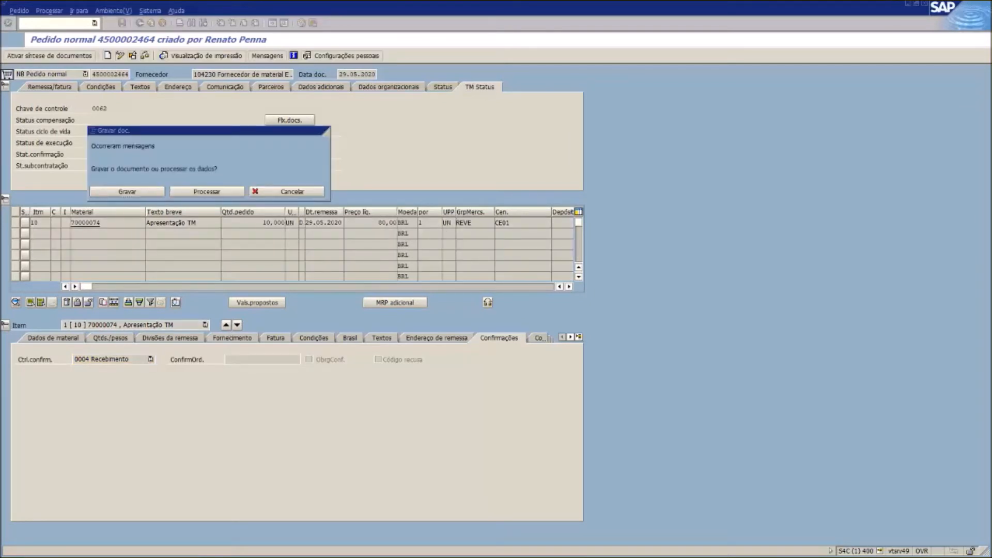
key("Return")
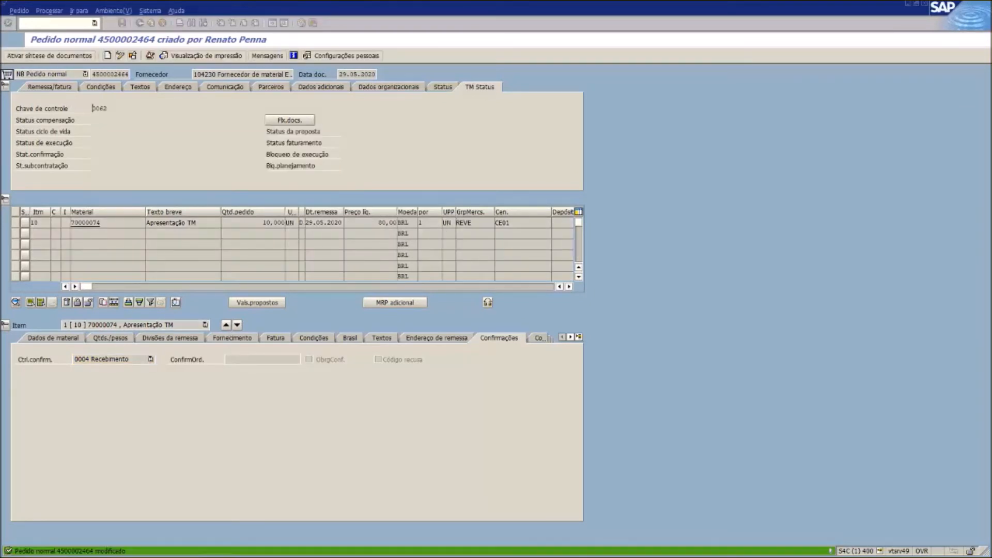
Step: Create an inbound delivery for the purchase order with VL31N, using the order number followed by "- tm" as external ID
type("vl31n")
key("Return")
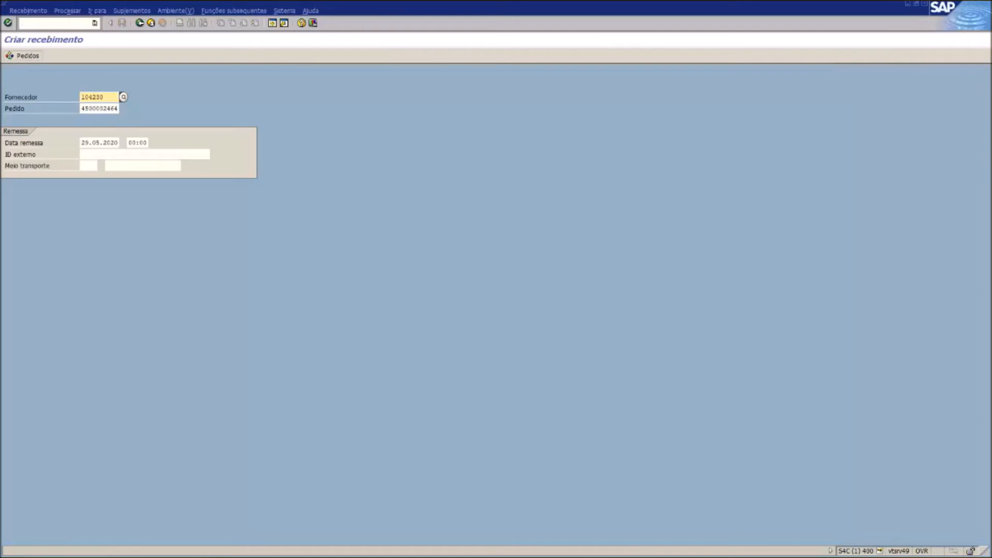
key("Tab")
key("ctrl+c")
key("Return")
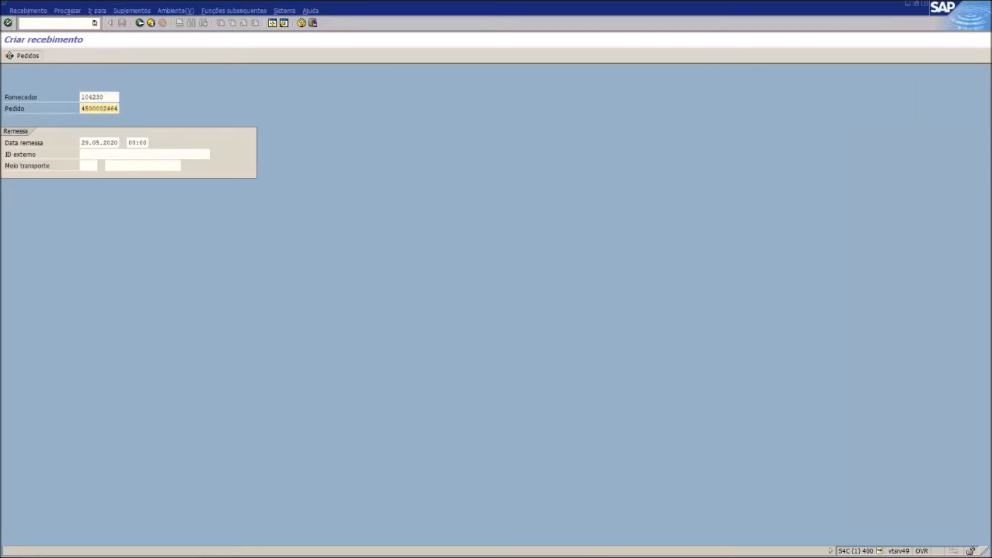
left_click(145, 154)
key("ctrl+v")
type("- tm")
key("Return")
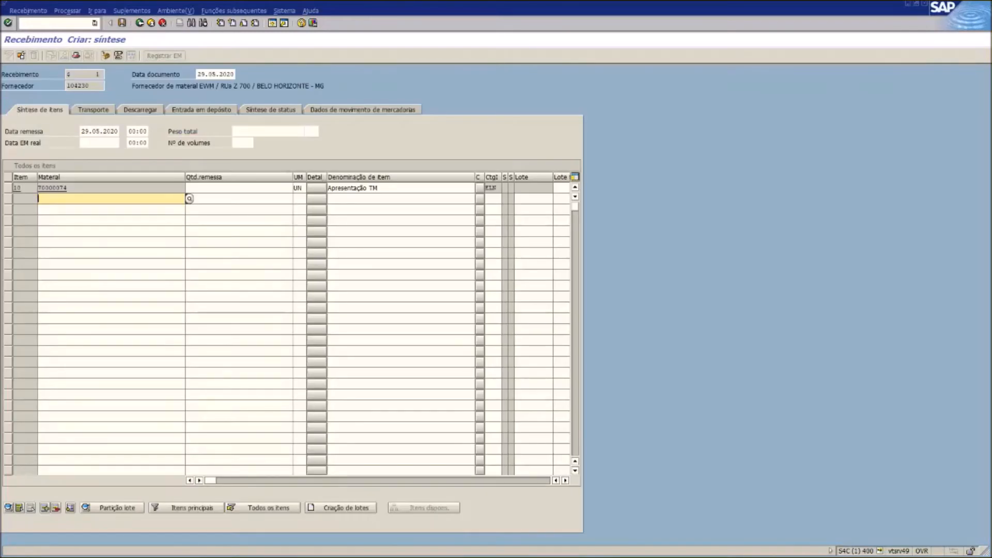
Step: Set the delivery quantity of item 10 to 10 UN and save the inbound delivery
left_click(238, 188)
type("20")
key("Return")
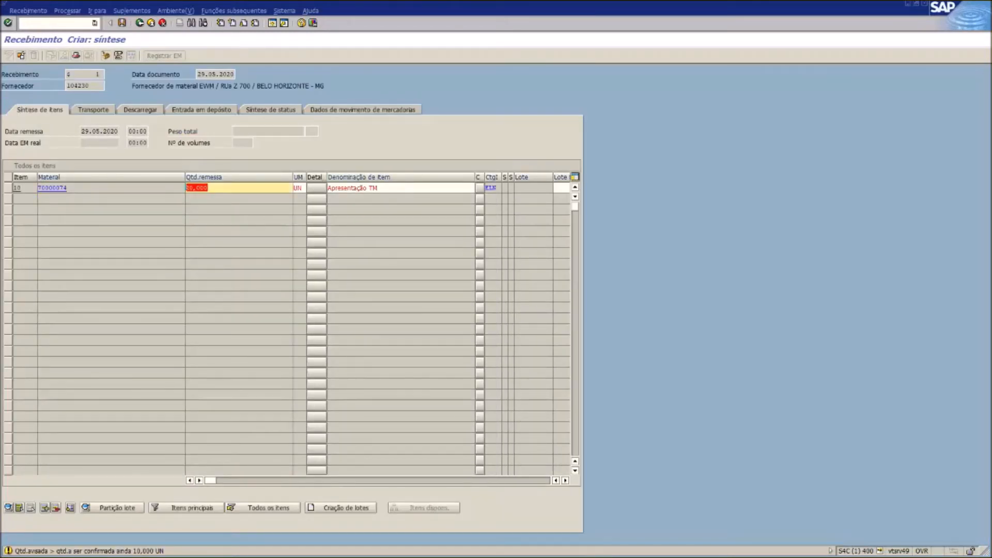
type("10")
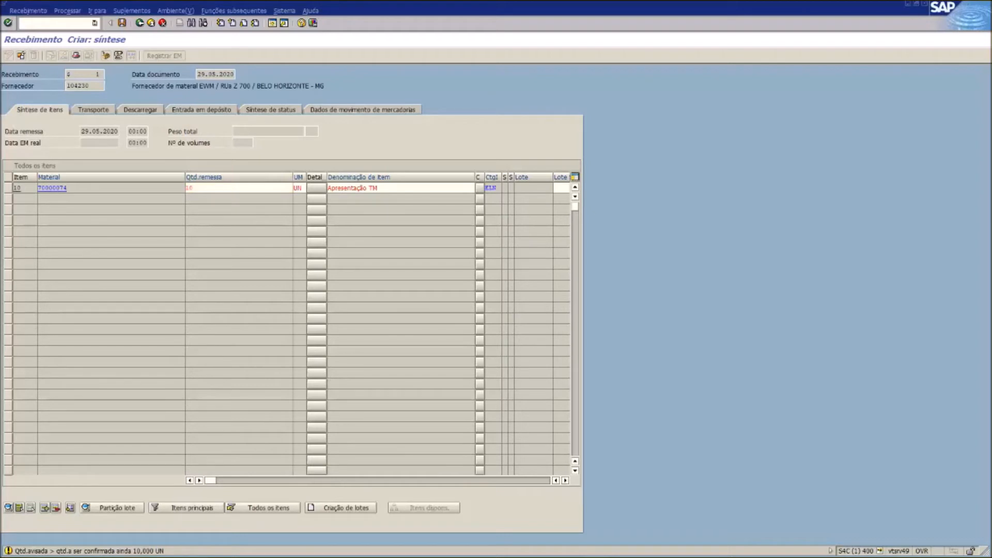
key("Return")
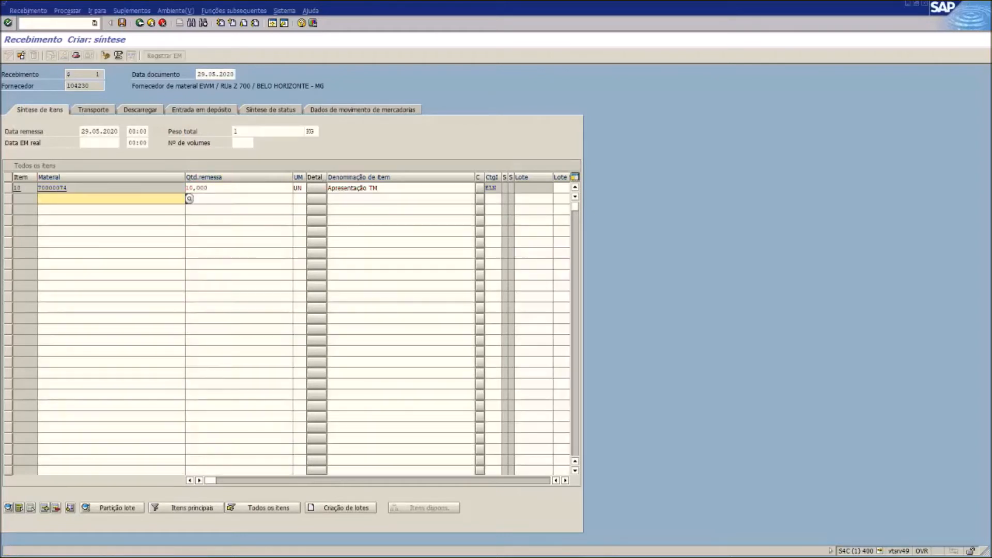
key("ctrl+s")
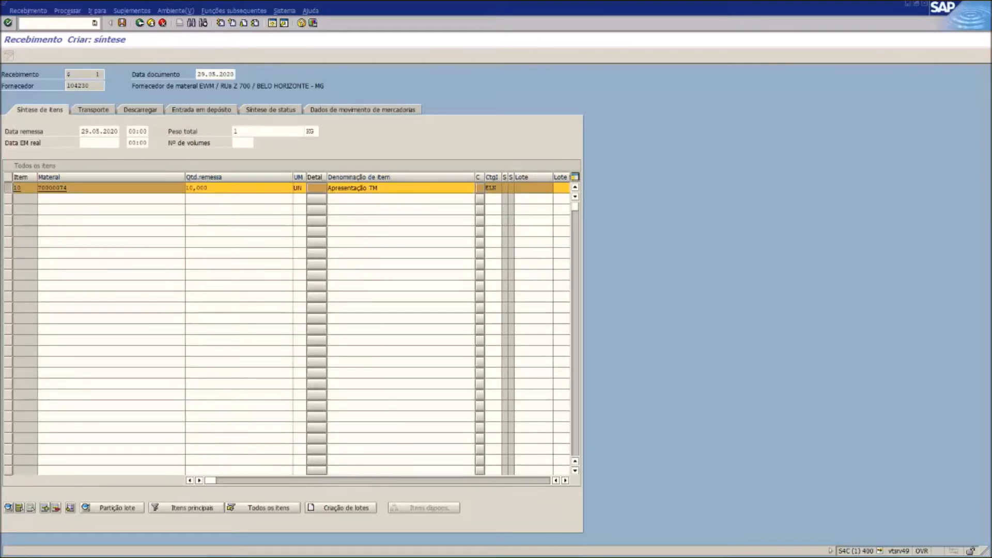
Step: Copy the new inbound delivery number into cell H23 of the Excel workbook Documentos testes tm.xlsx and save the workbook
double_click(67, 551)
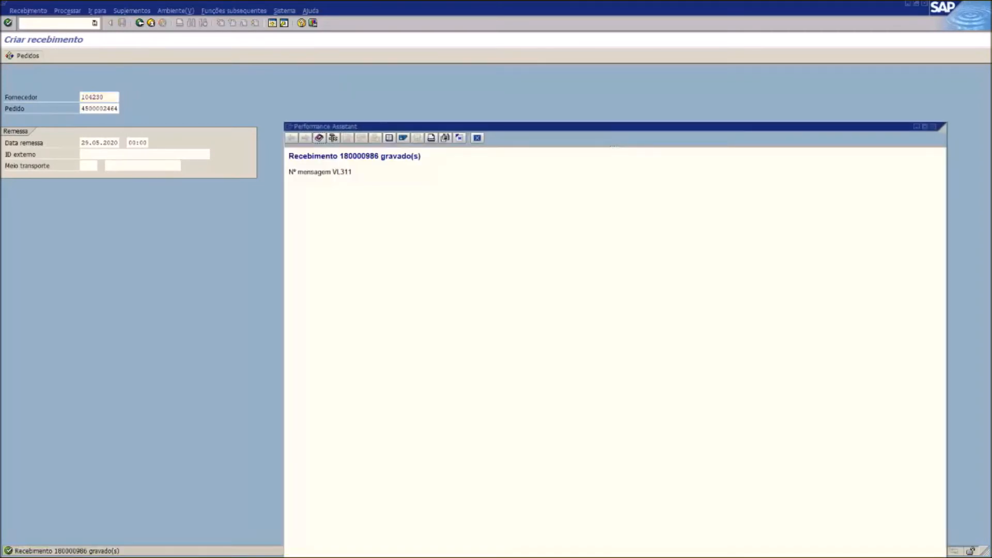
left_click_drag(380, 156, 339, 156)
key("ctrl+c")
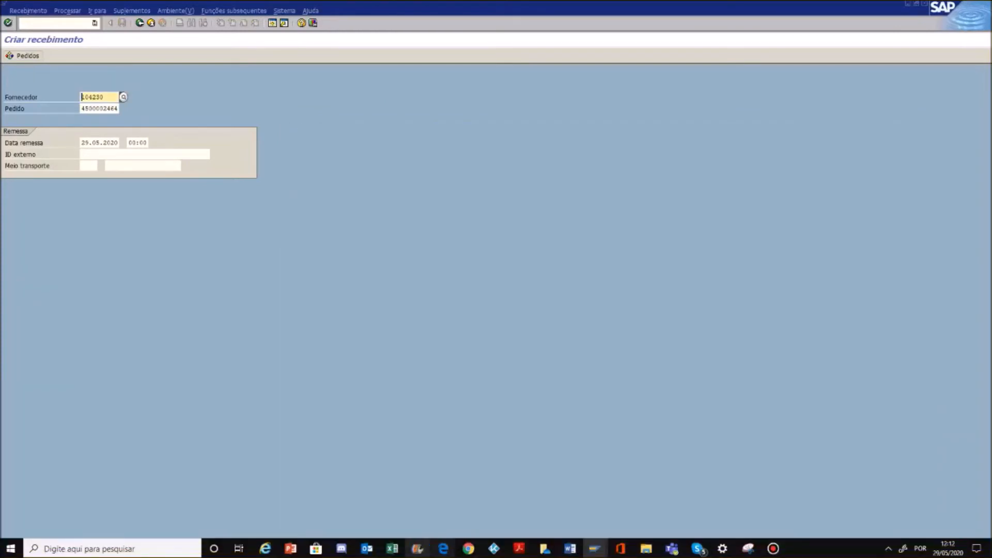
left_click(392, 548)
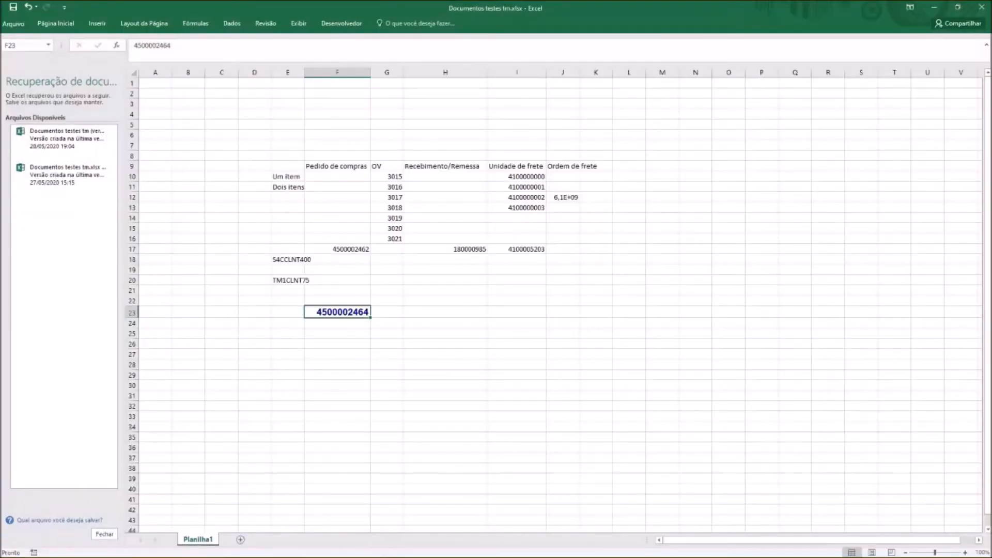
key("Right")
key("Right")
key("ctrl+v")
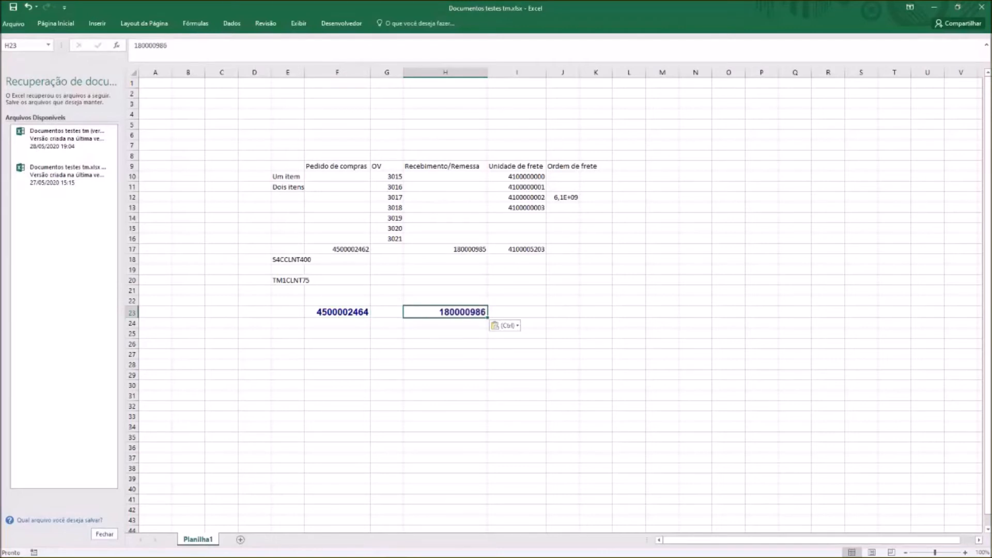
left_click(13, 7)
left_click(933, 7)
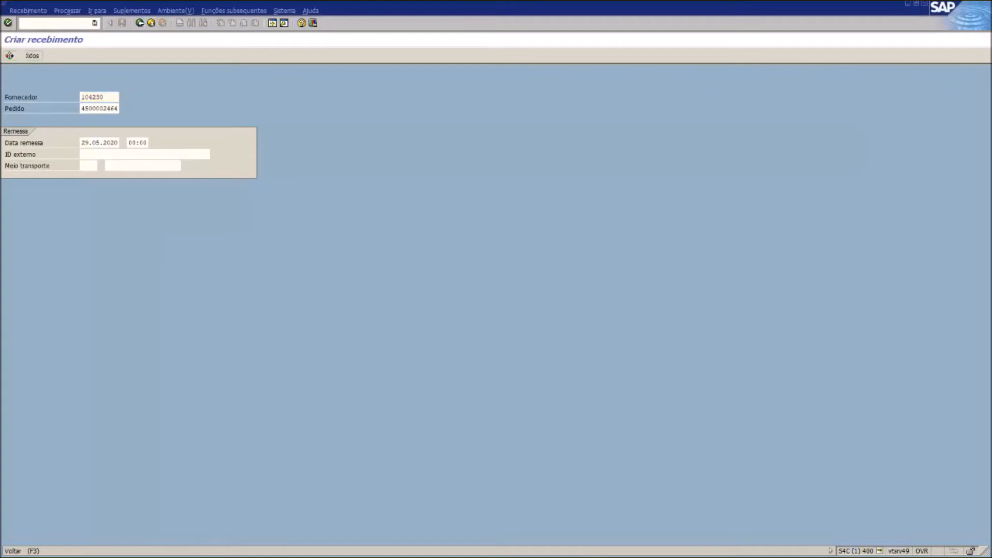
Step: Return to SAP and open the new inbound delivery for change with VL32N
key("F3")
type("vl32n")
key("Return")
key("Return")
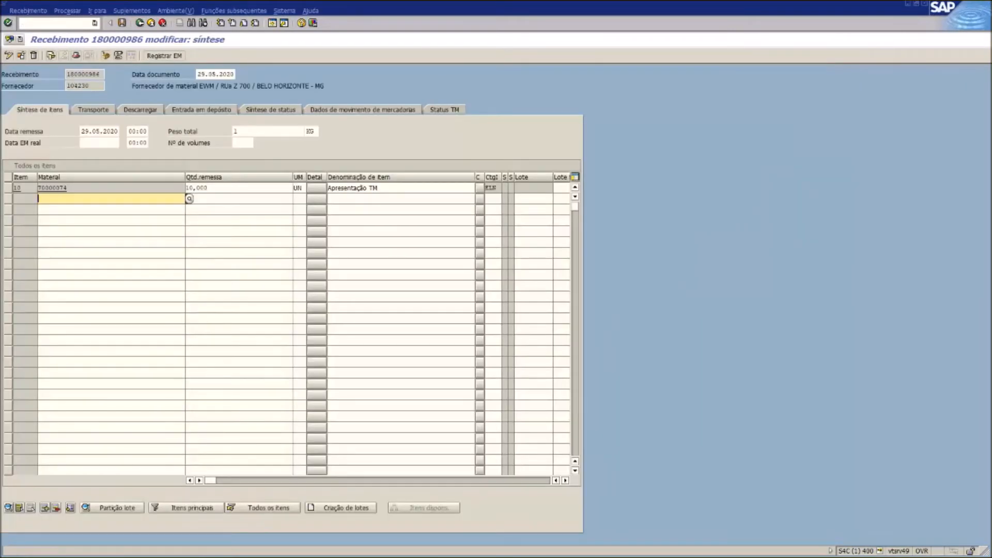
Step: Check the inbound delivery's TM status and examine the freight unit in its TM document flow
left_click(362, 110)
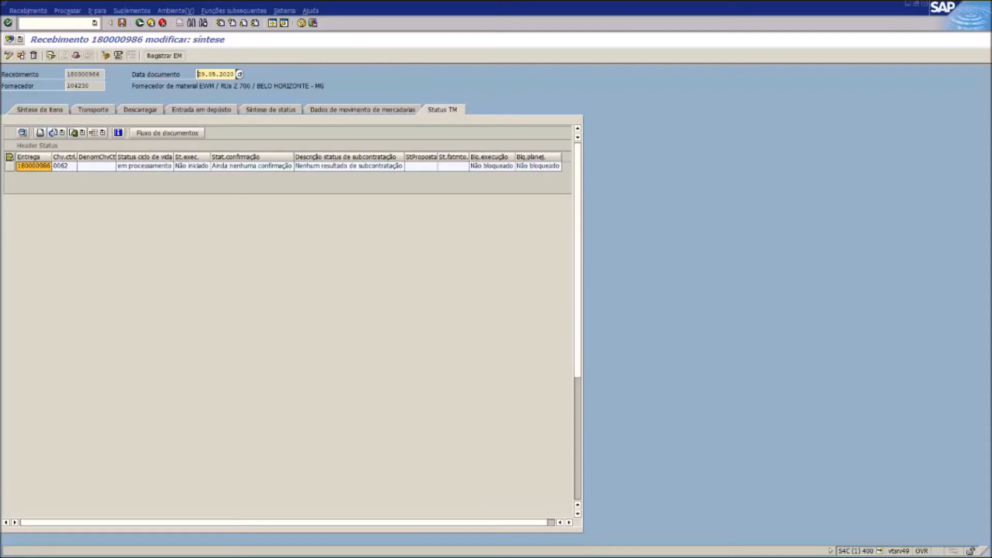
left_click(9, 167)
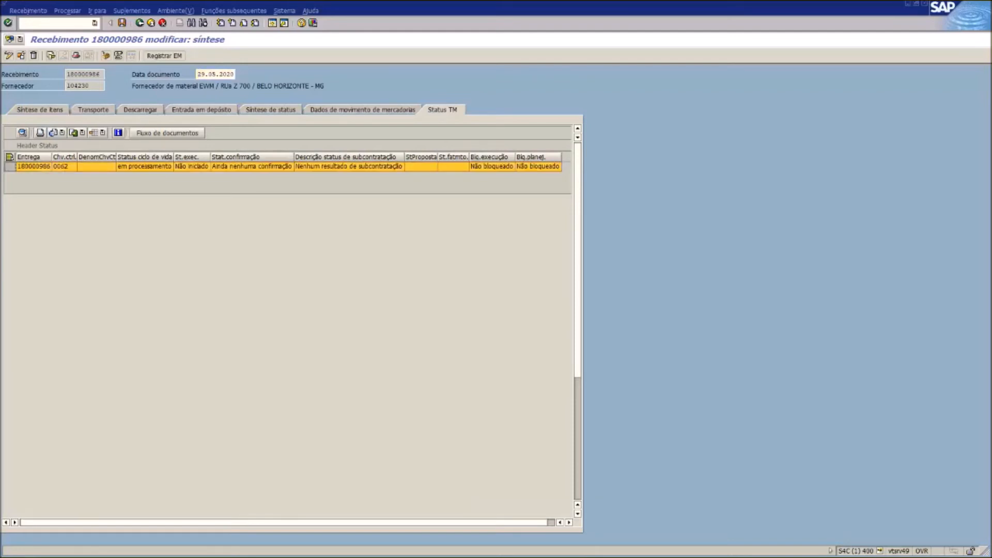
left_click_drag(52, 157, 137, 157)
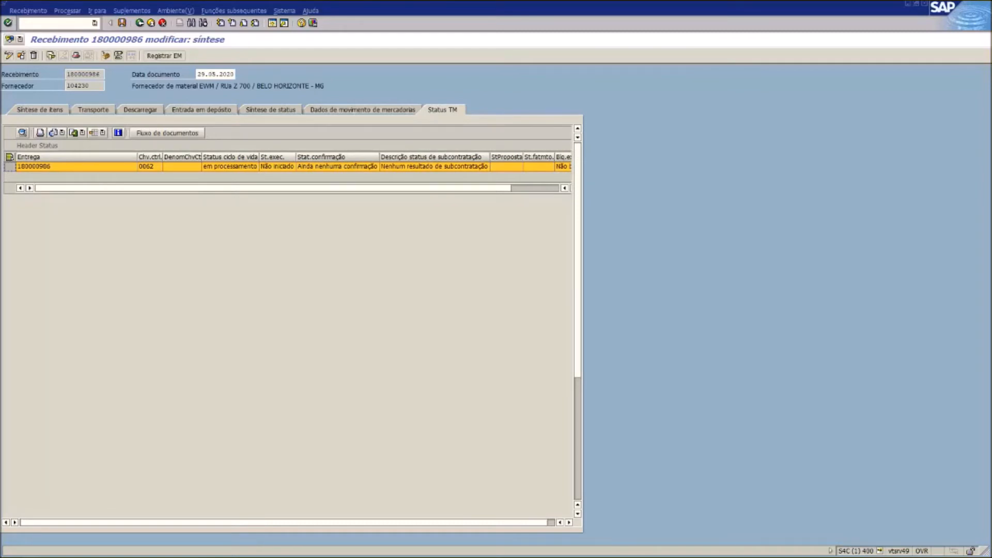
left_click(167, 133)
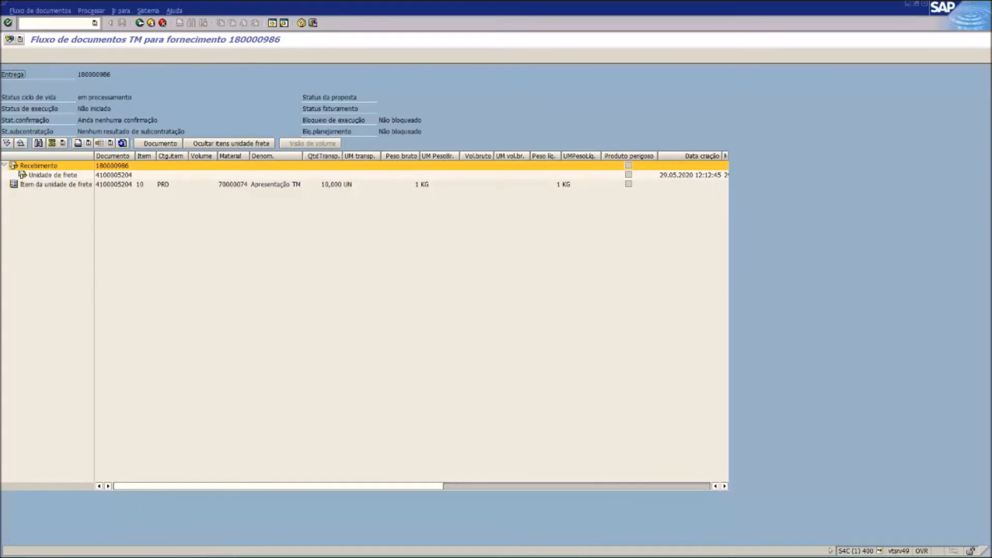
left_click(53, 174)
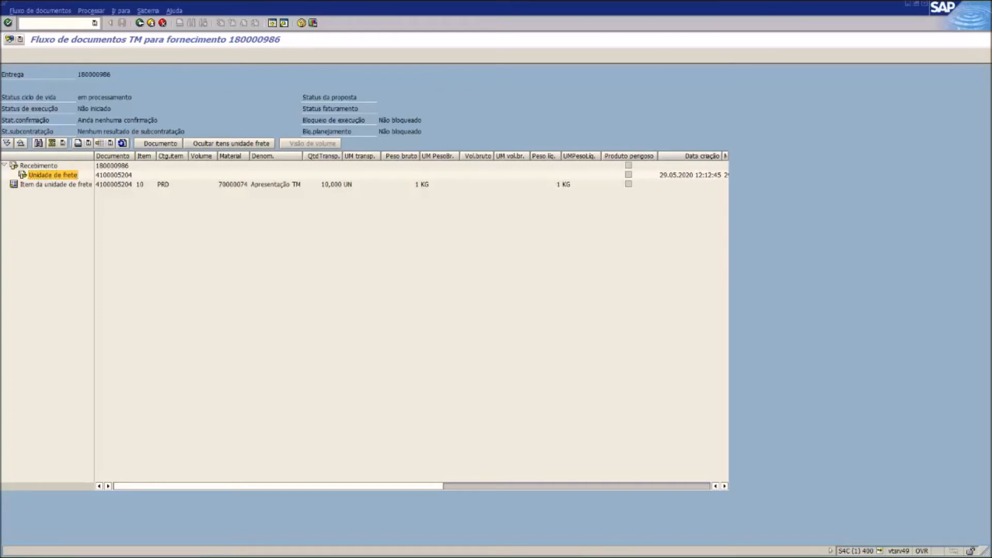
Step: Switch to the other SAP session, start NetWeaver Business Client with transaction nwbc, and open the /nwbc cockpit
key("alt+Tab")
type("nwbc")
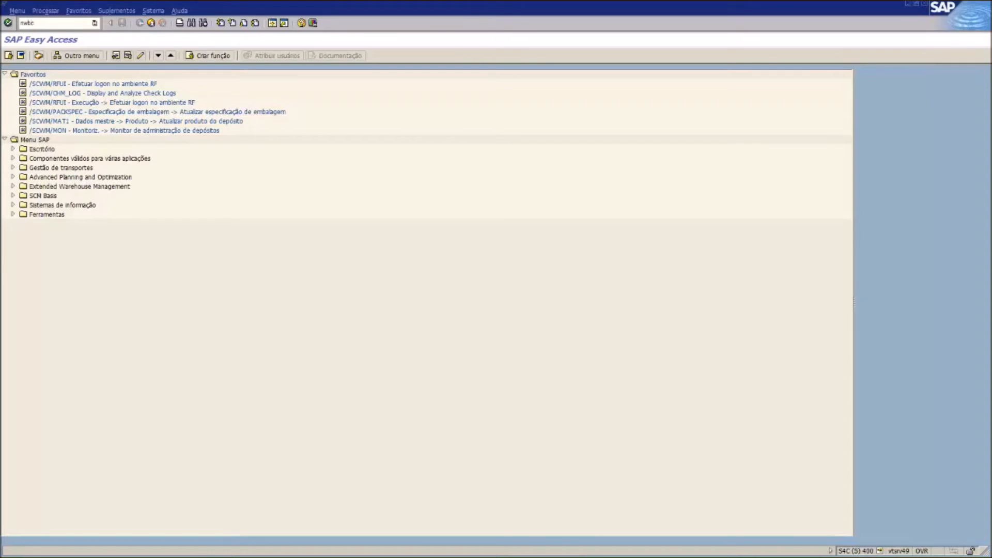
key("Return")
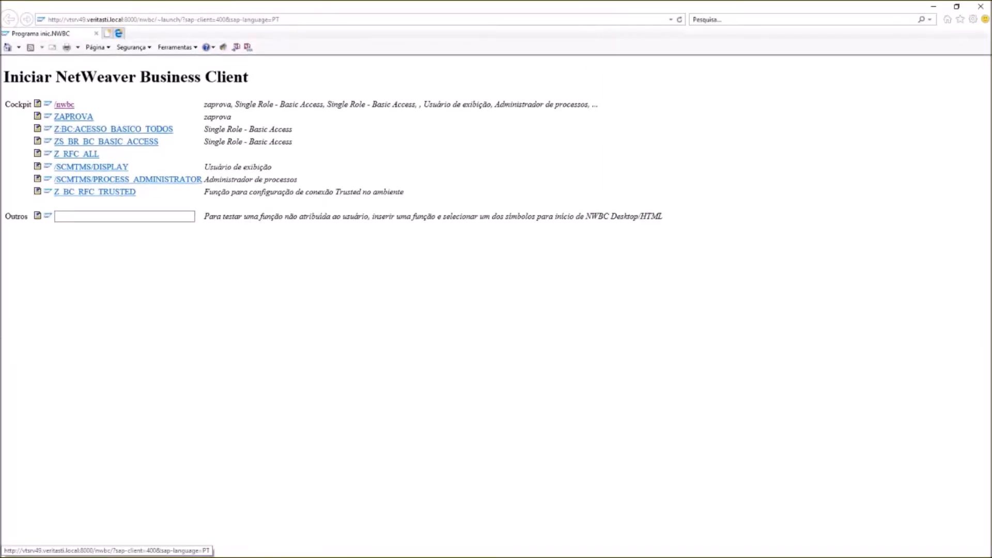
left_click(64, 104)
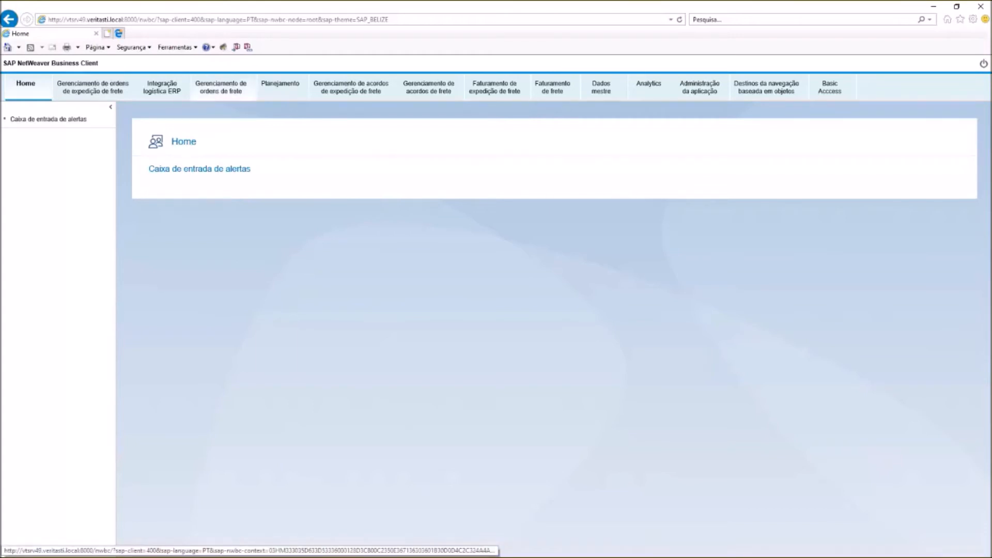
Step: Try to open the planning overview and the transportation cockpit without selection criteria, and leave the cockpit
left_click(221, 87)
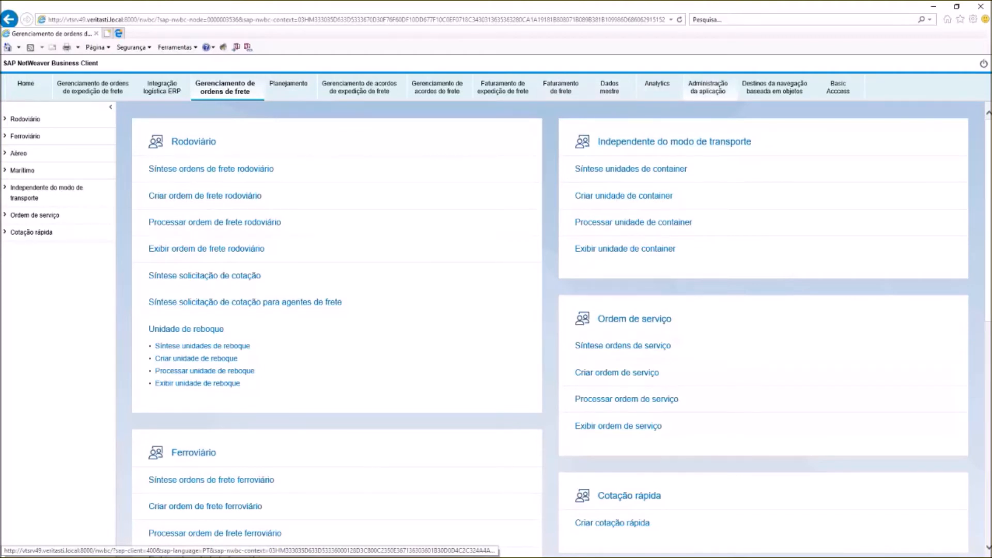
left_click(288, 87)
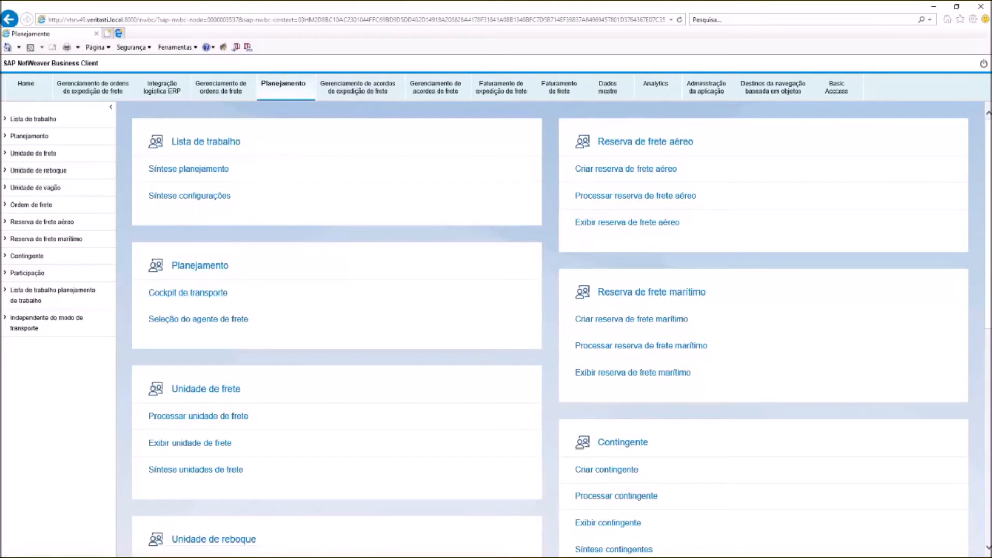
left_click(188, 169)
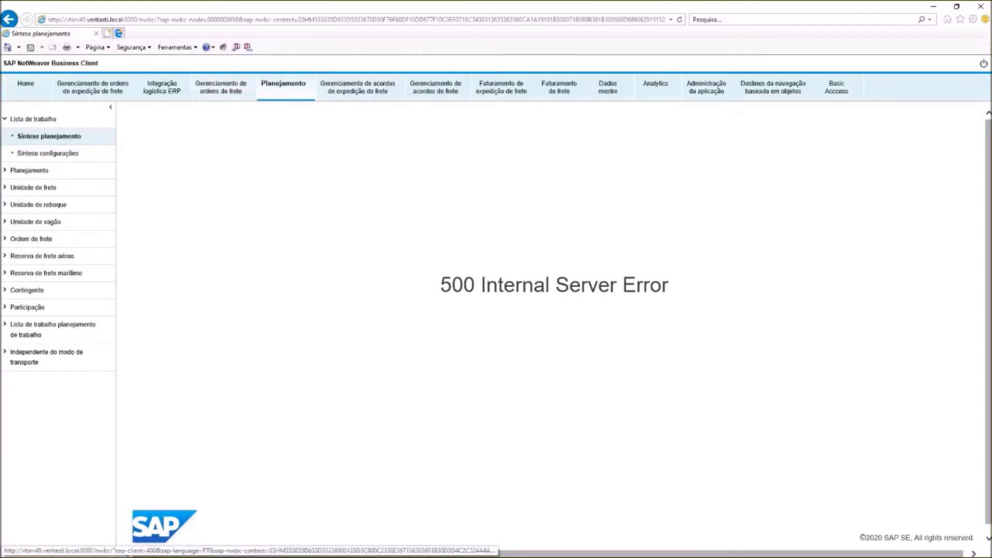
left_click(283, 87)
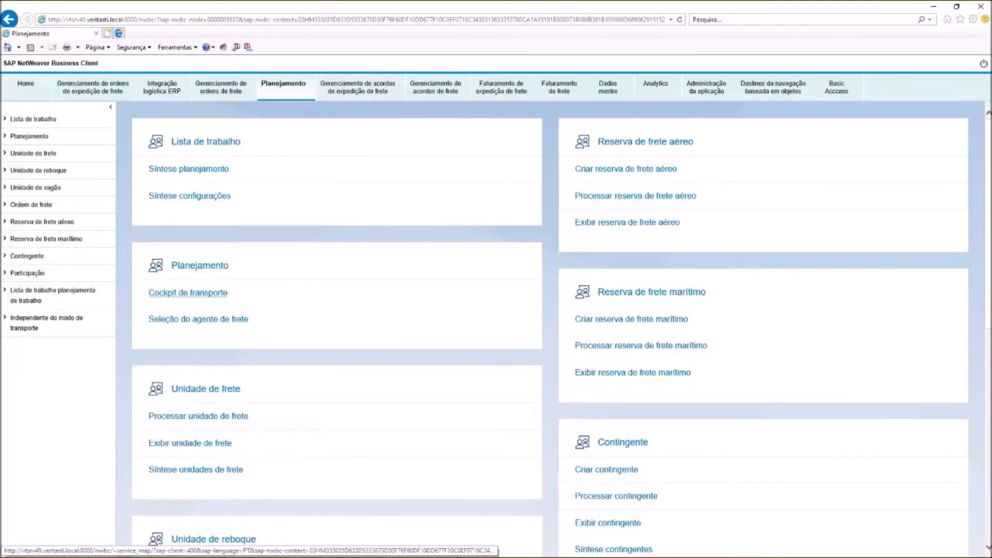
left_click(188, 293)
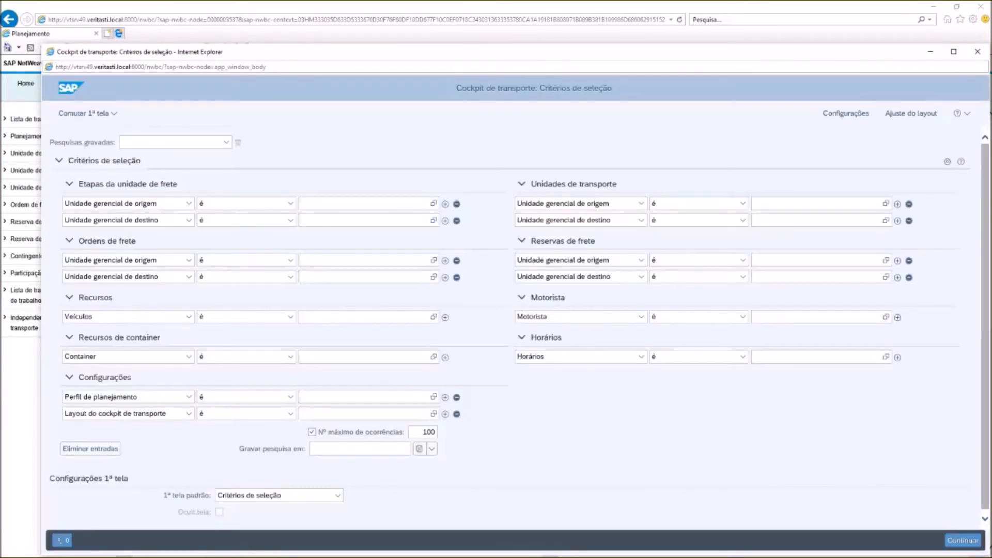
key("Return")
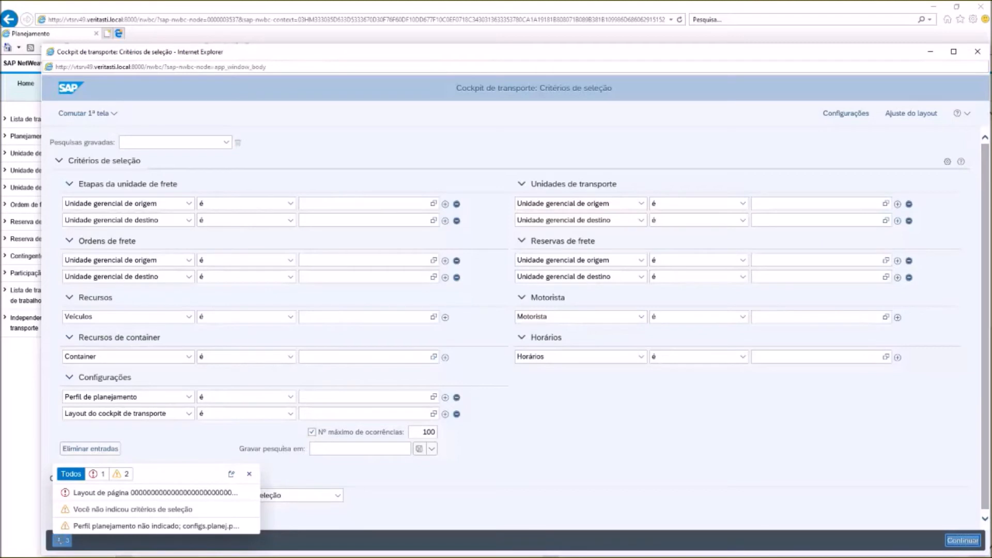
left_click(977, 51)
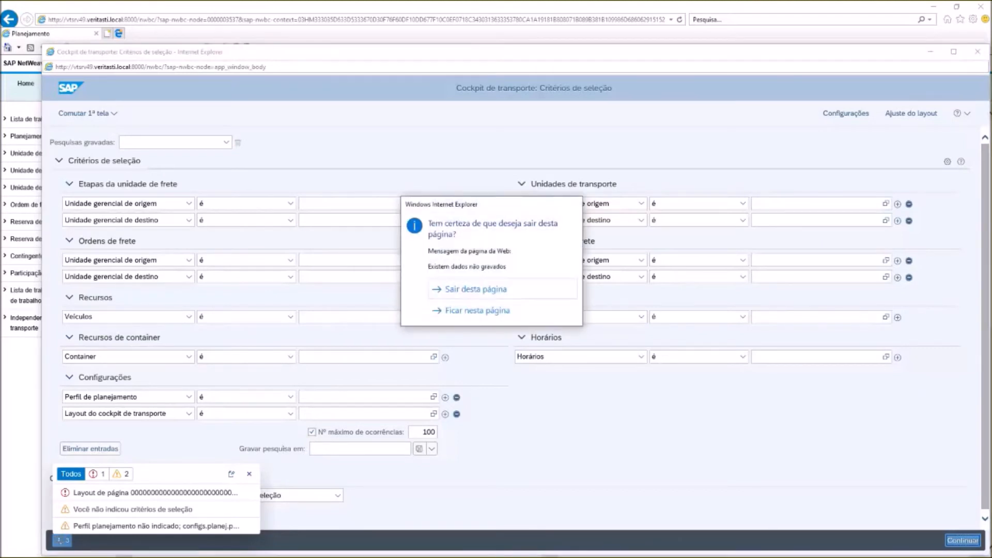
key("Return")
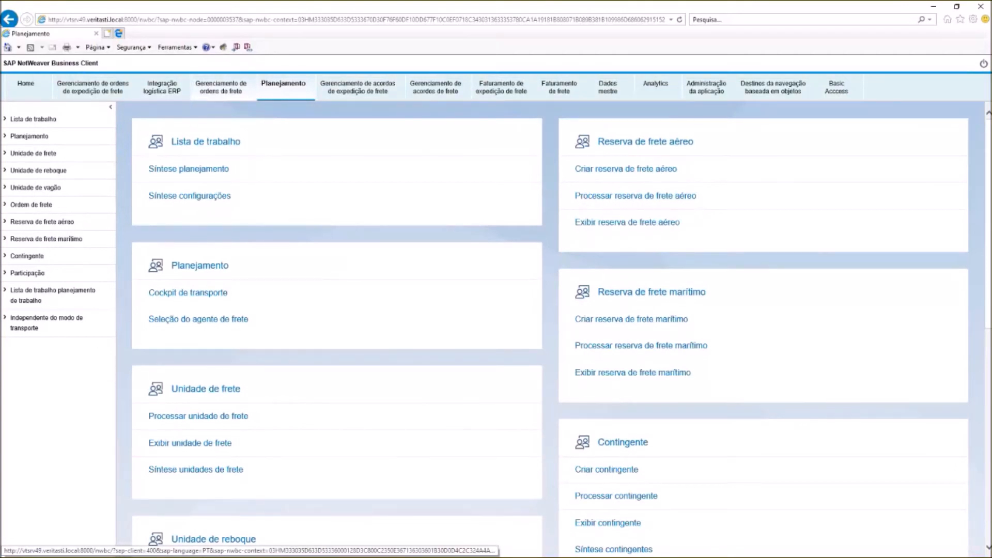
Step: Start a new road freight order with document type 1000, Ordem de frete com subcontratação
left_click(221, 87)
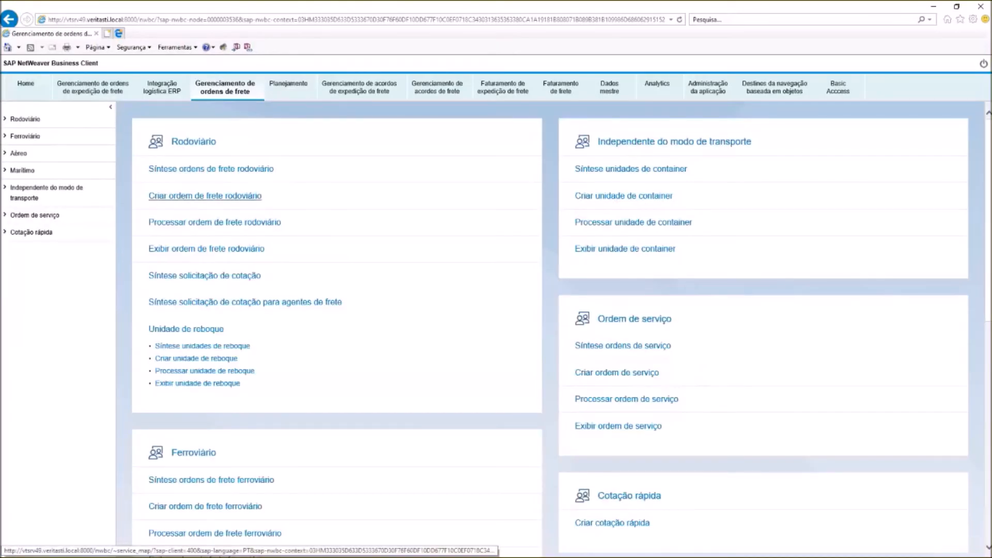
left_click(205, 195)
key("F4")
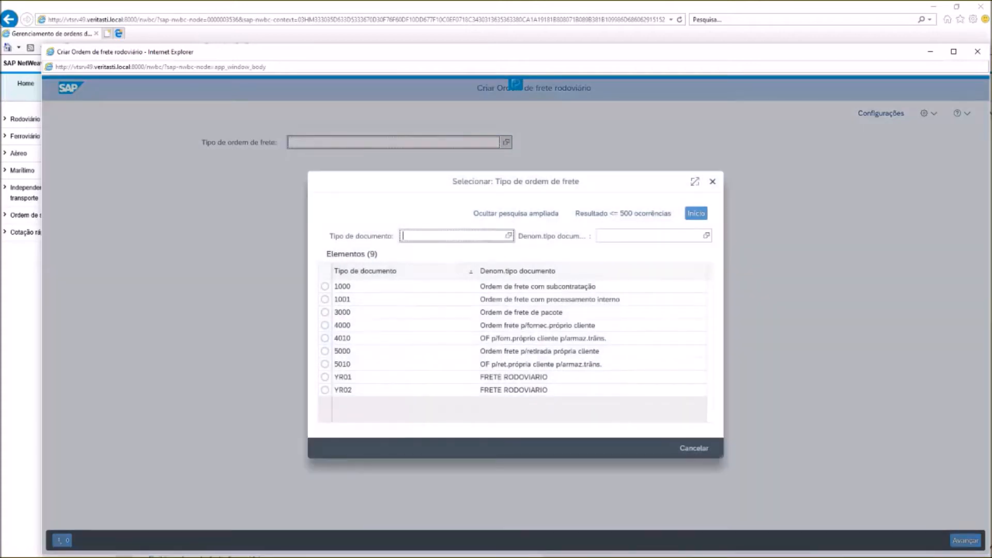
key("Tab")
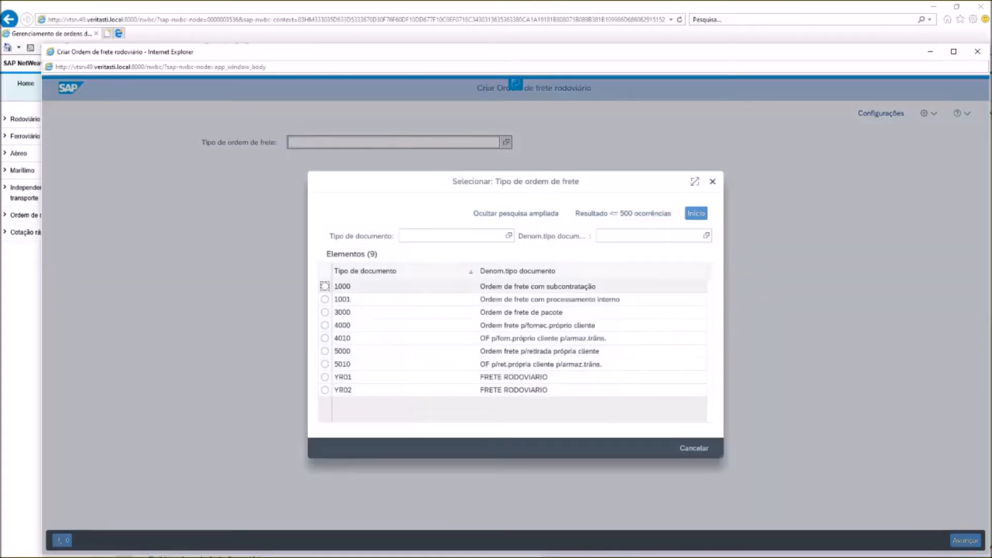
key("Return")
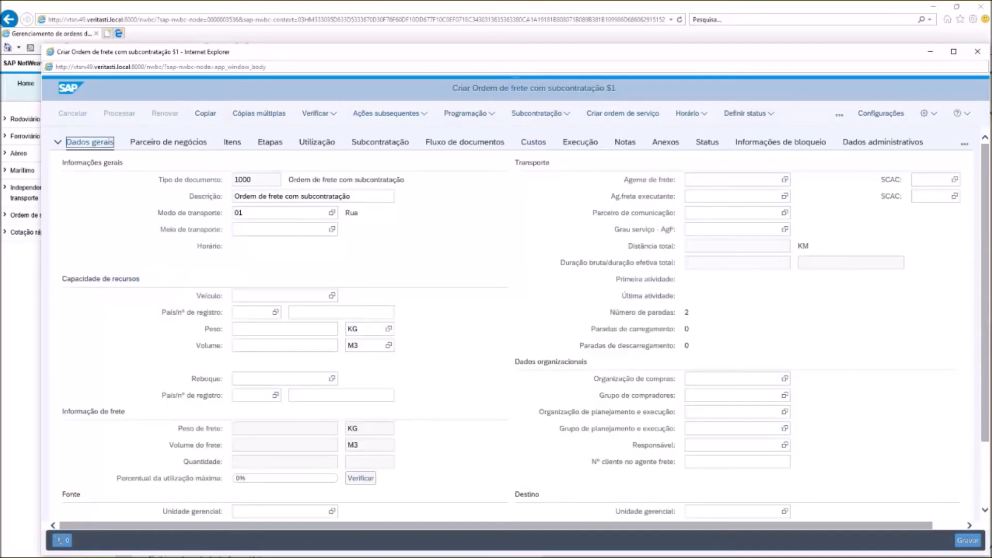
Step: Assign business partner 144890 as the freight order's carrier (Agente de frete)
left_click(732, 180)
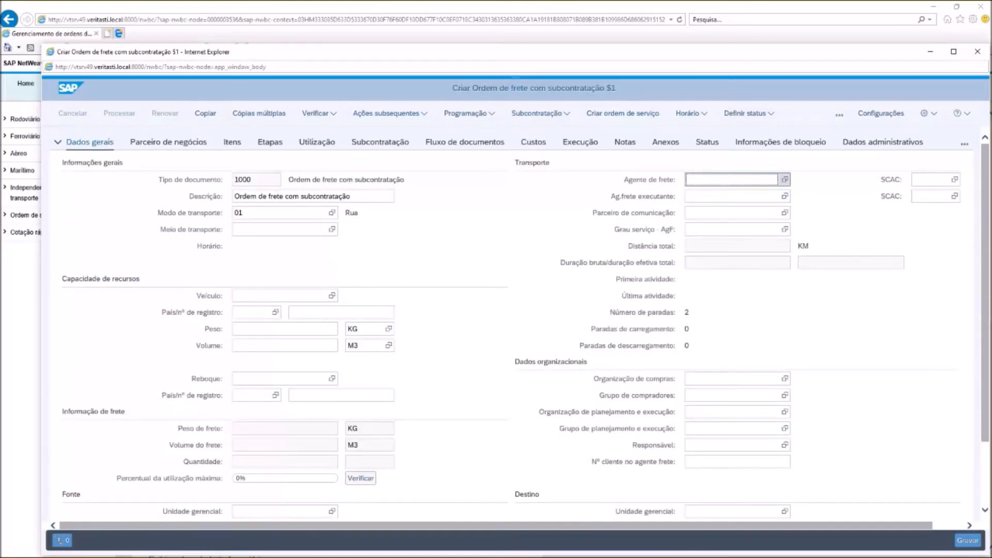
left_click(785, 180)
left_click(746, 179)
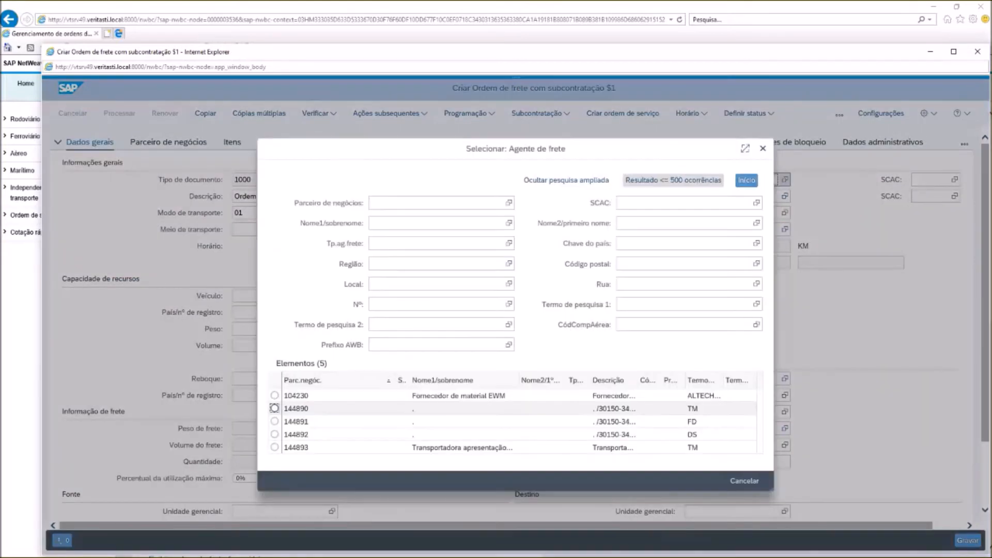
left_click(275, 408)
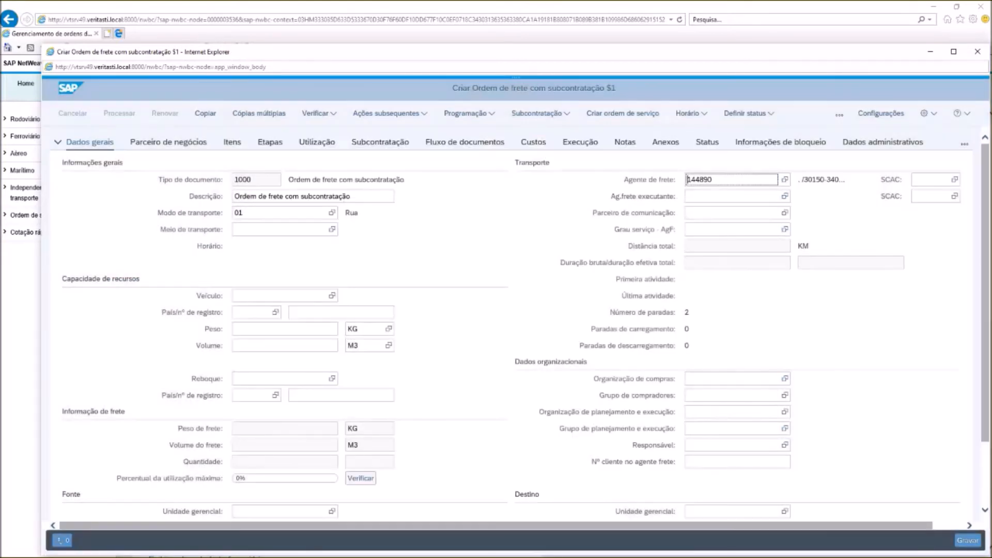
key("Return")
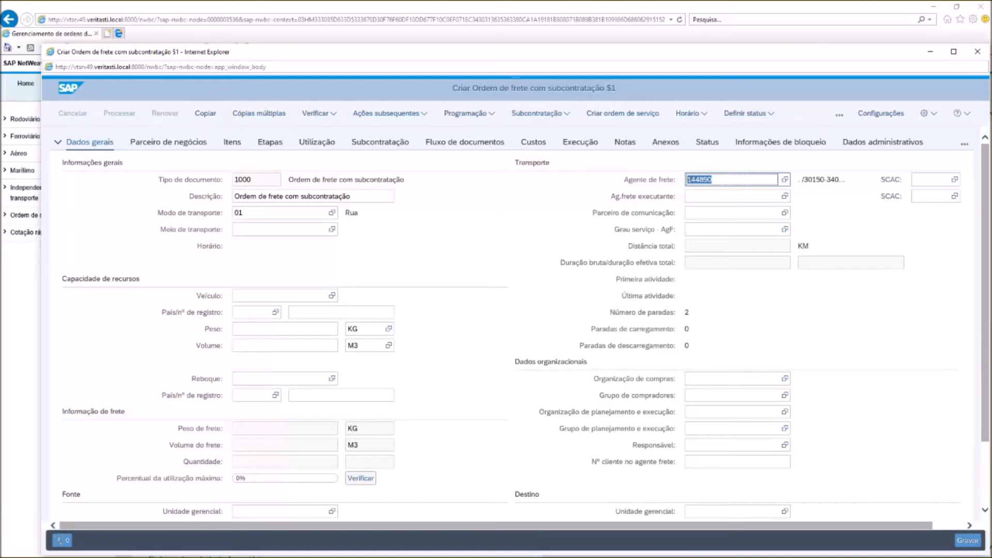
Step: Assign purchasing organization 13000077, Organização Compras Apresentação TM, to the freight order
left_click(737, 378)
left_click(785, 379)
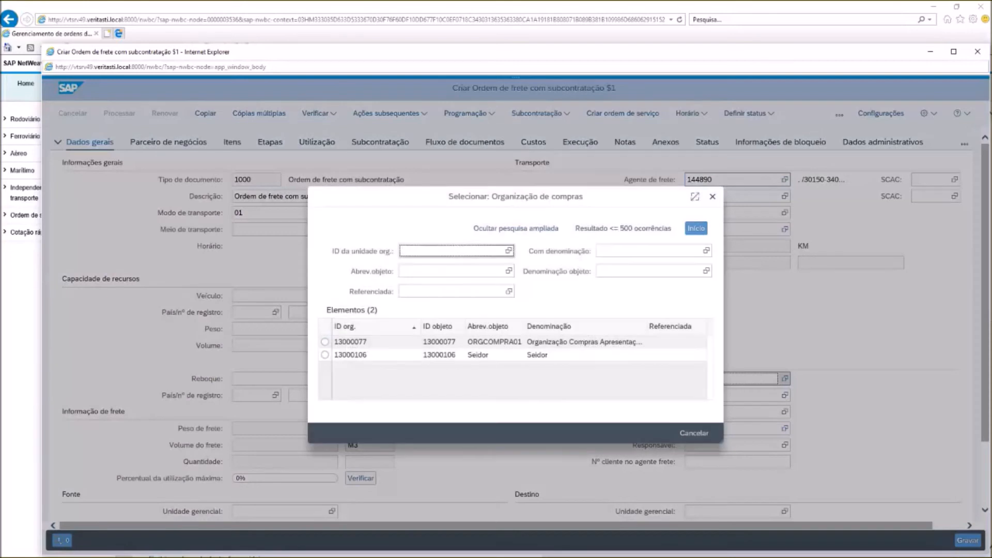
left_click(324, 341)
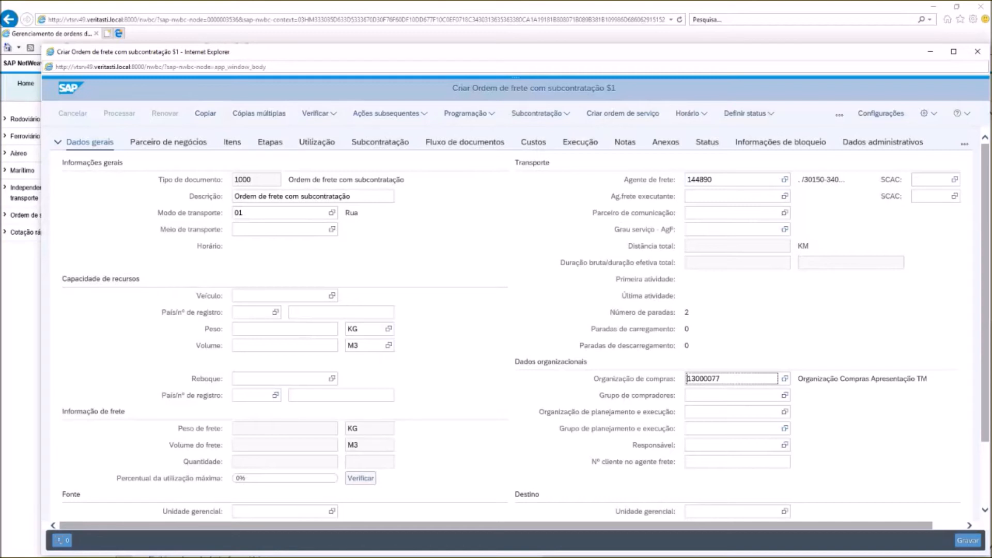
left_click(232, 141)
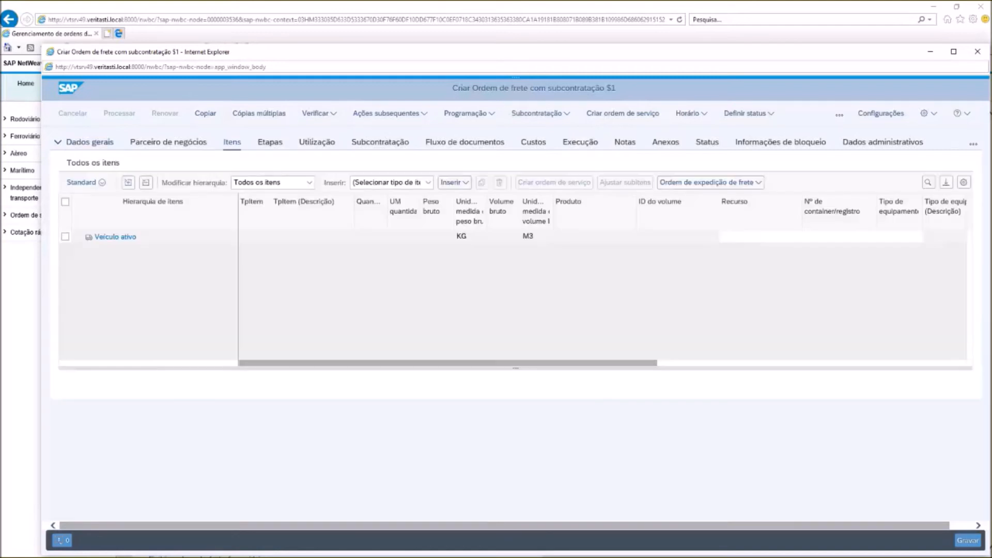
left_click(455, 182)
left_click(500, 265)
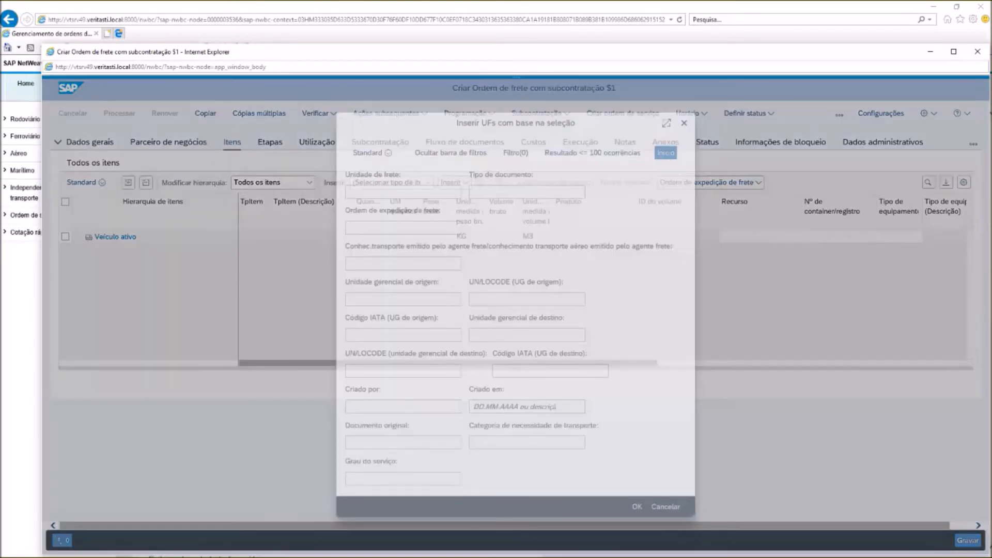
key("Return")
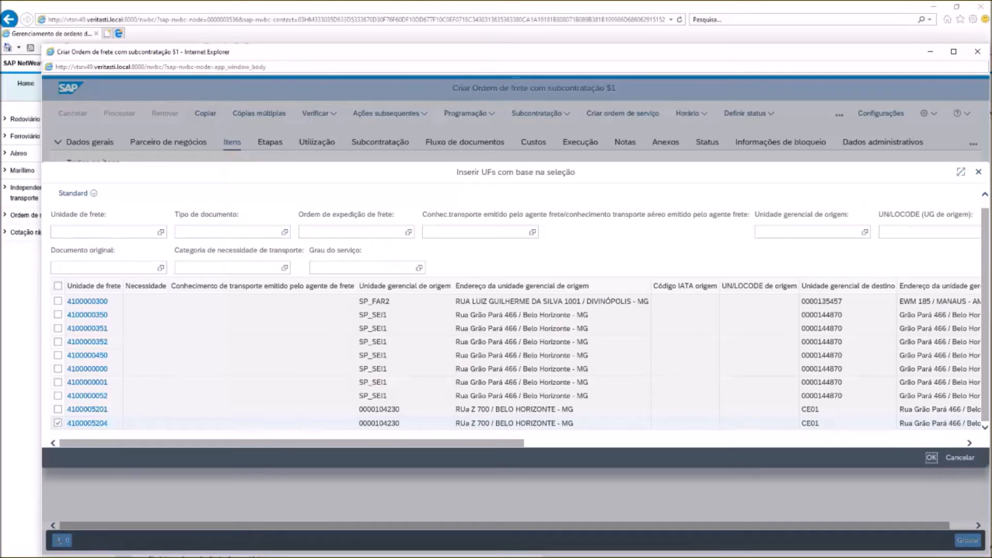
key("Return")
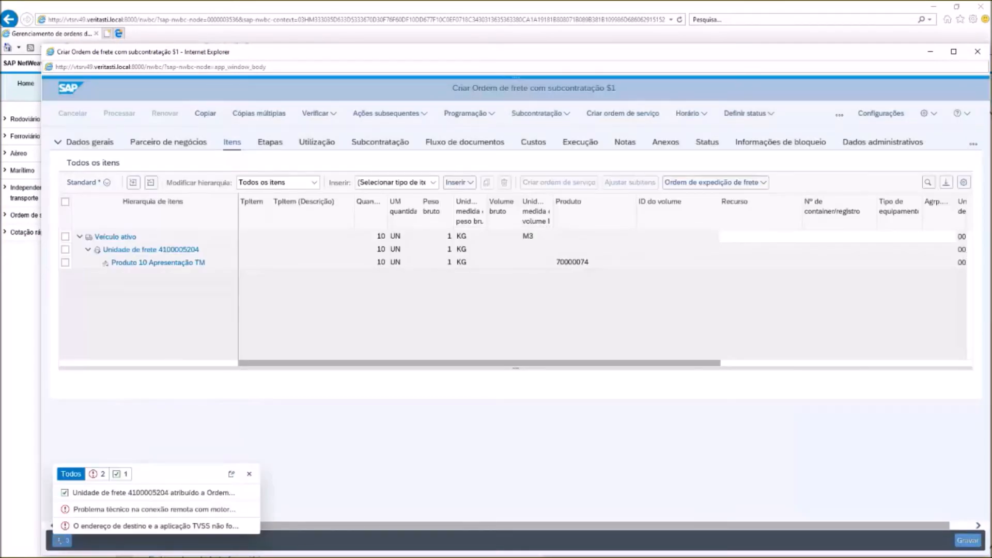
Step: Return to the freight order's general data and run the consistency check on the order
left_click(89, 142)
left_click(319, 113)
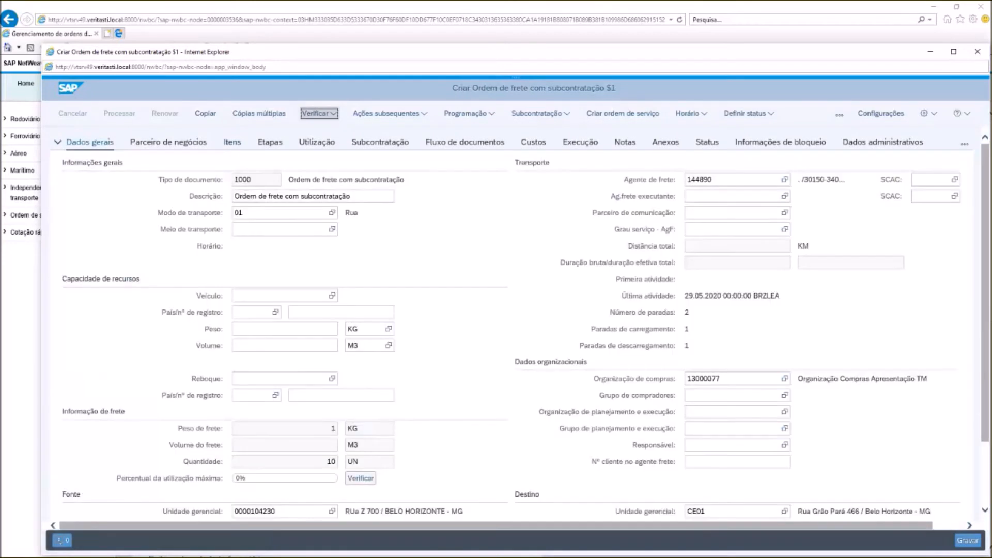
left_click(323, 129)
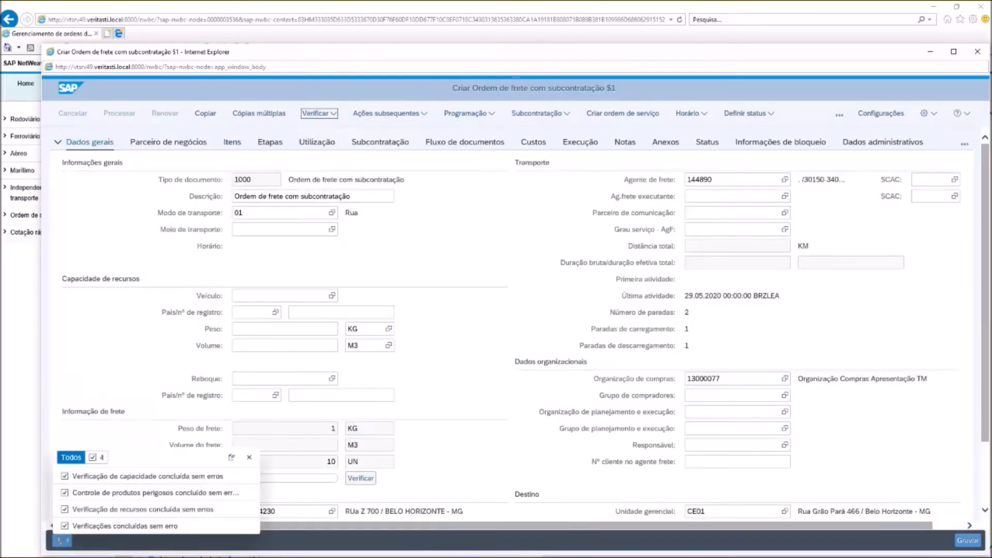
Step: Add a cost line to the freight order with charge type FB00 and a rate amount of 100 BRL
left_click(232, 142)
left_click(533, 142)
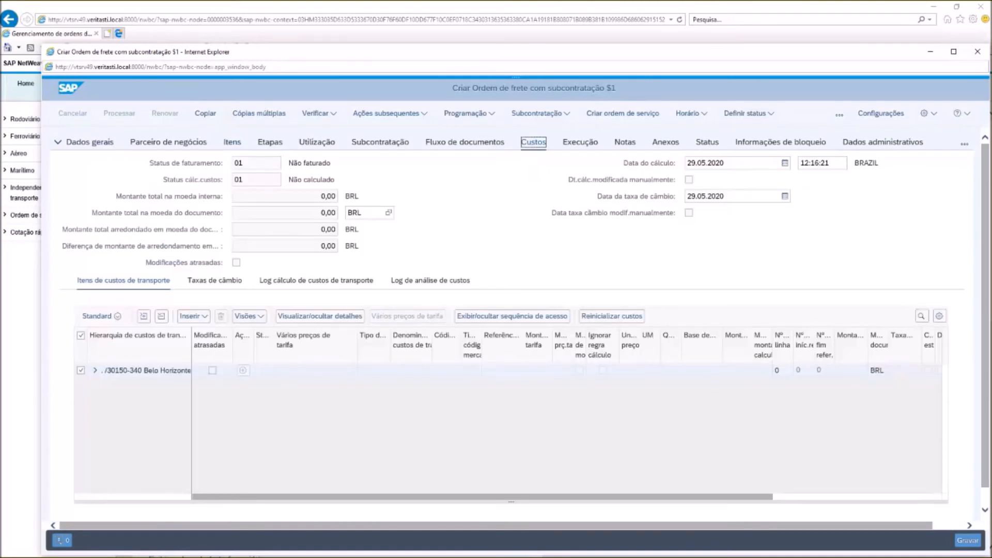
left_click(193, 315)
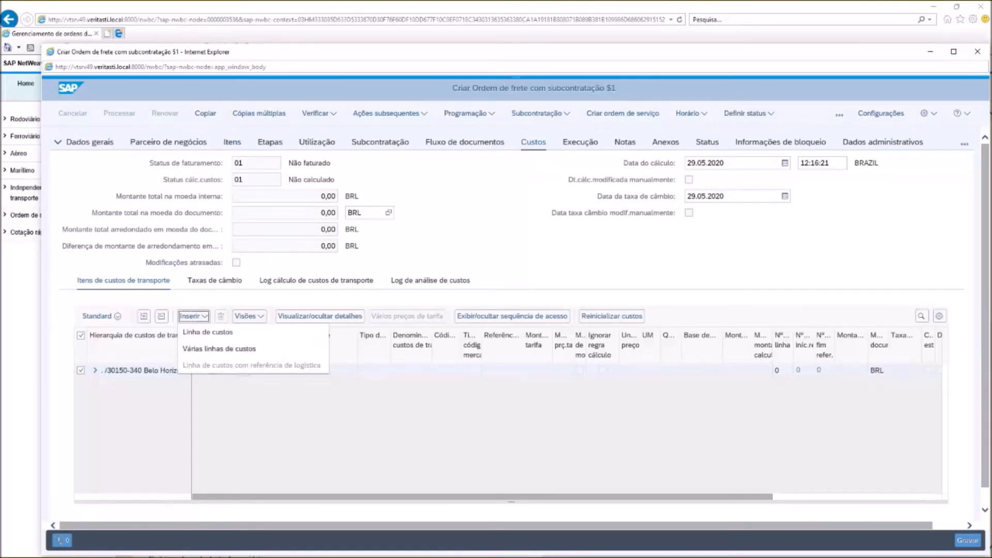
left_click(207, 331)
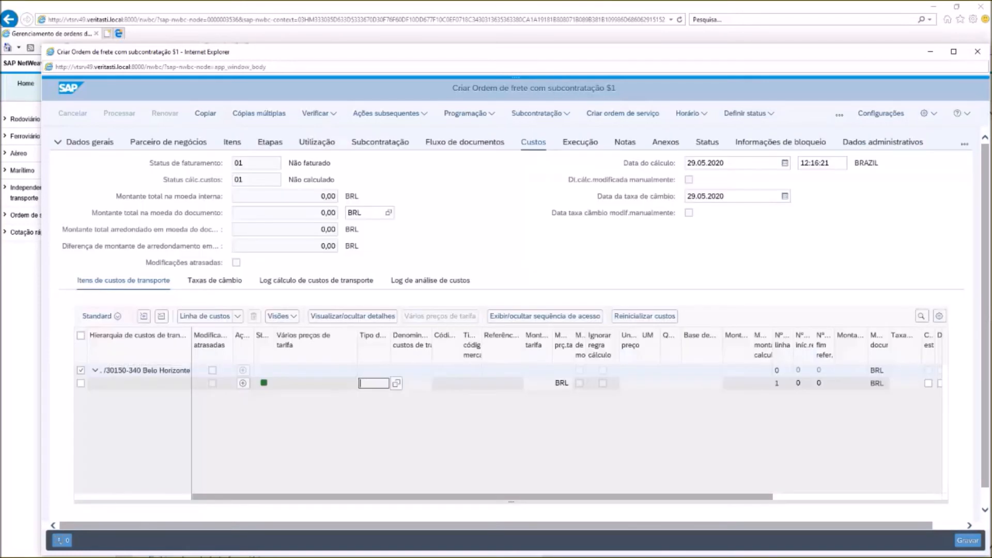
type("fb0")
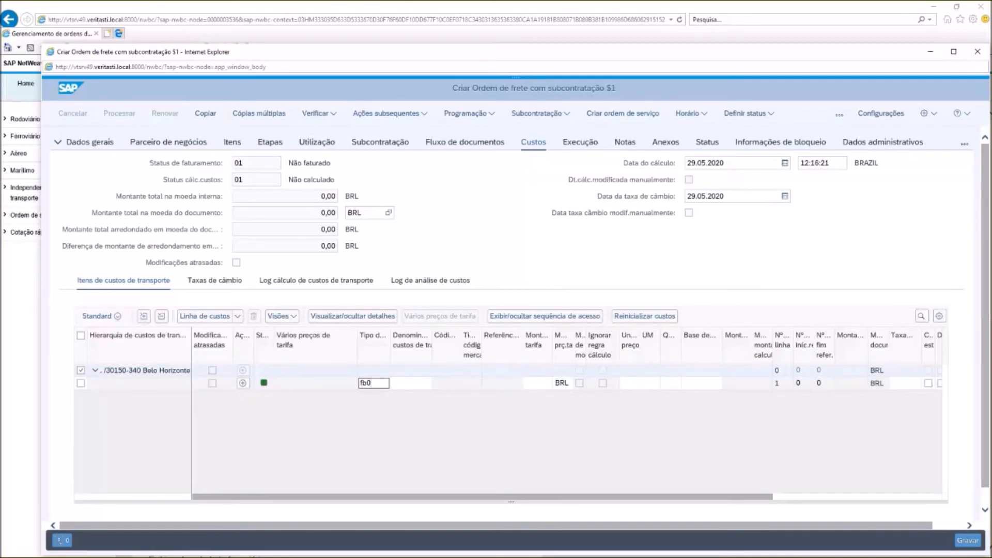
key("Return")
left_click(538, 382)
type("100")
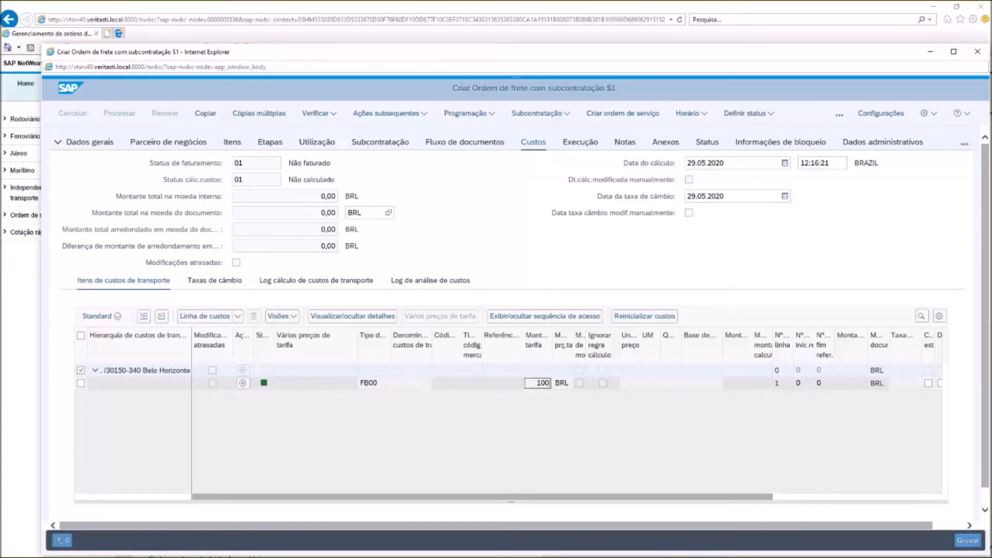
key("Return")
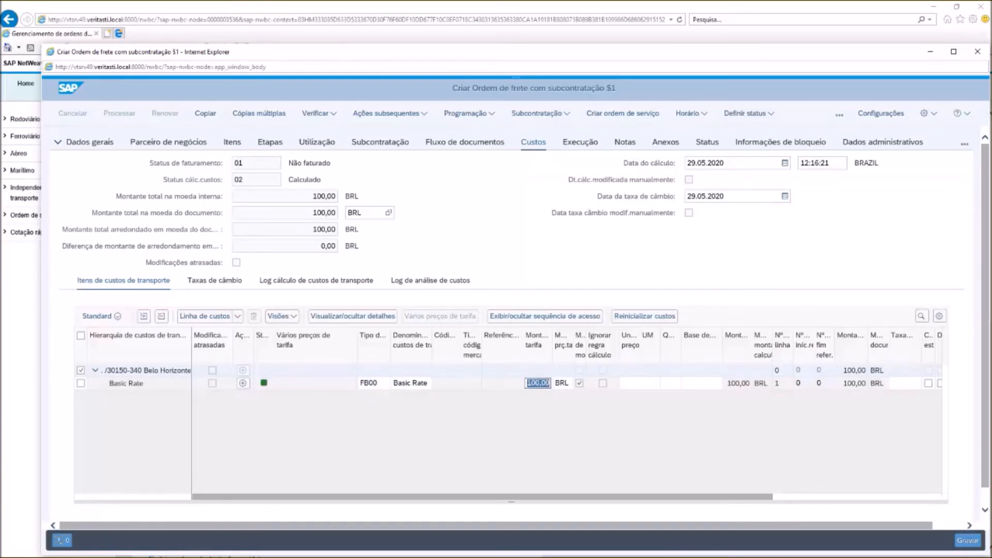
Step: Review the general data, check the freight order again with its costs, and save it
left_click(90, 141)
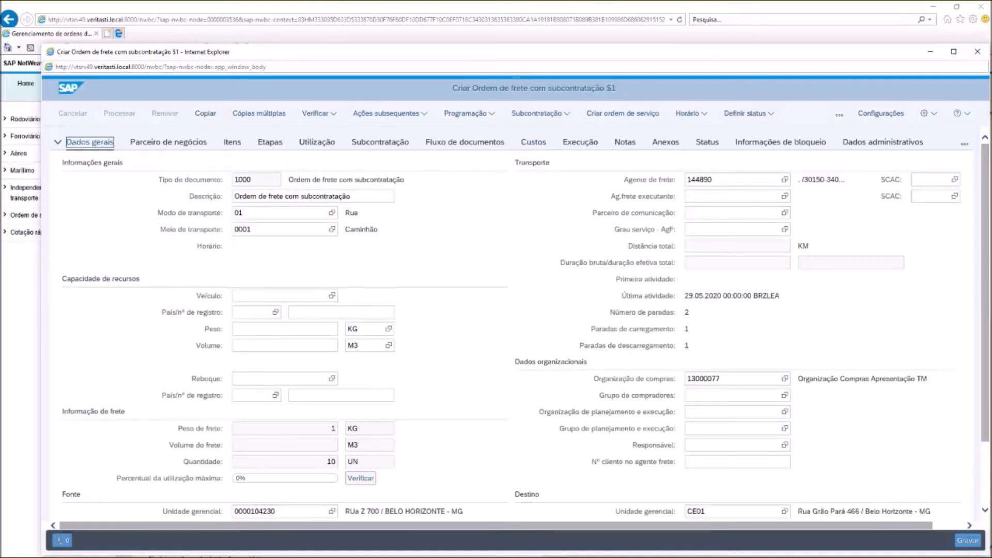
left_click(533, 141)
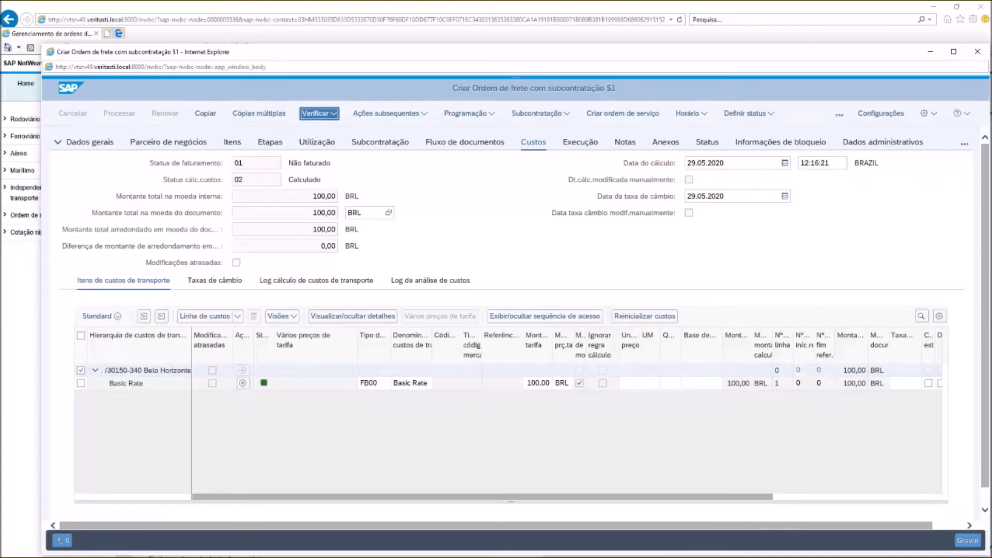
left_click(319, 113)
left_click(323, 129)
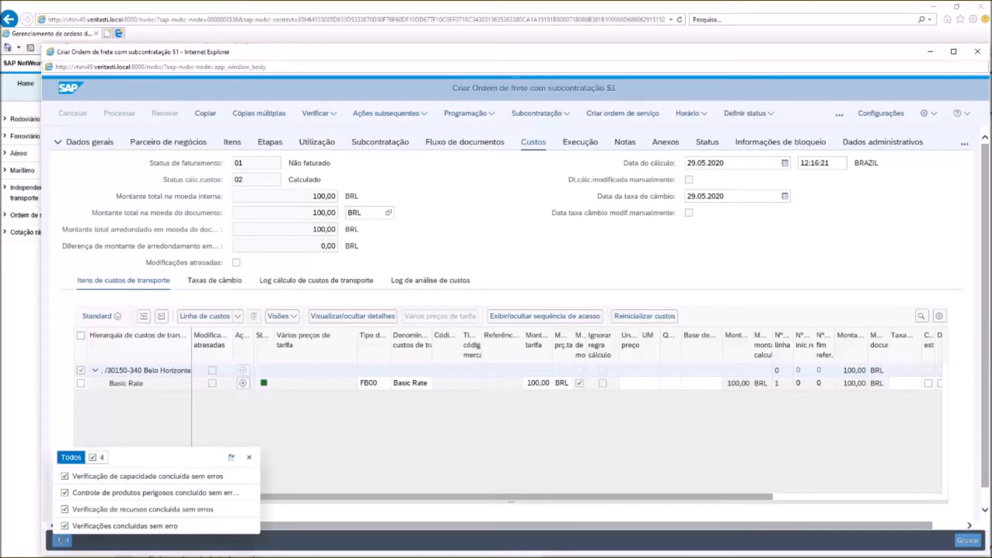
key("ctrl+s")
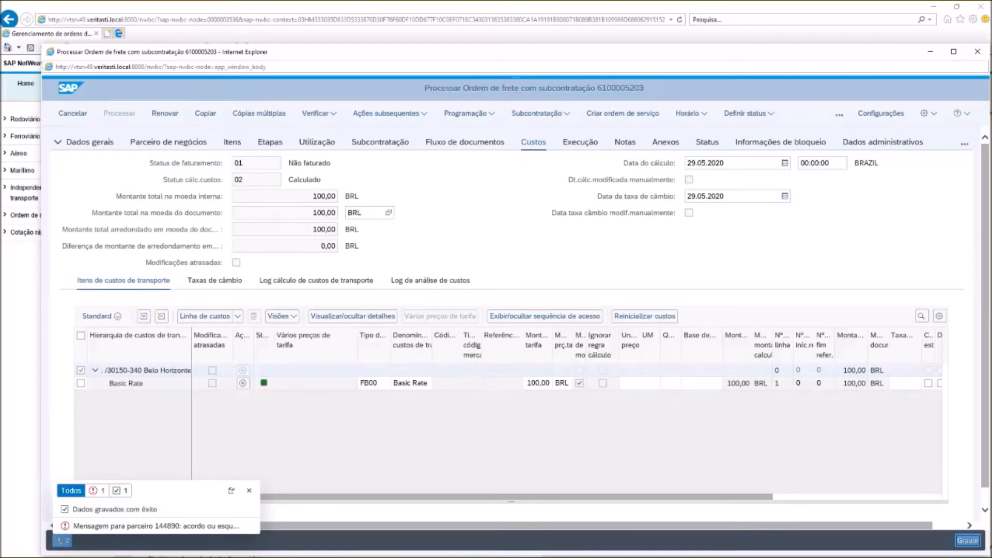
left_click(977, 51)
left_click(392, 549)
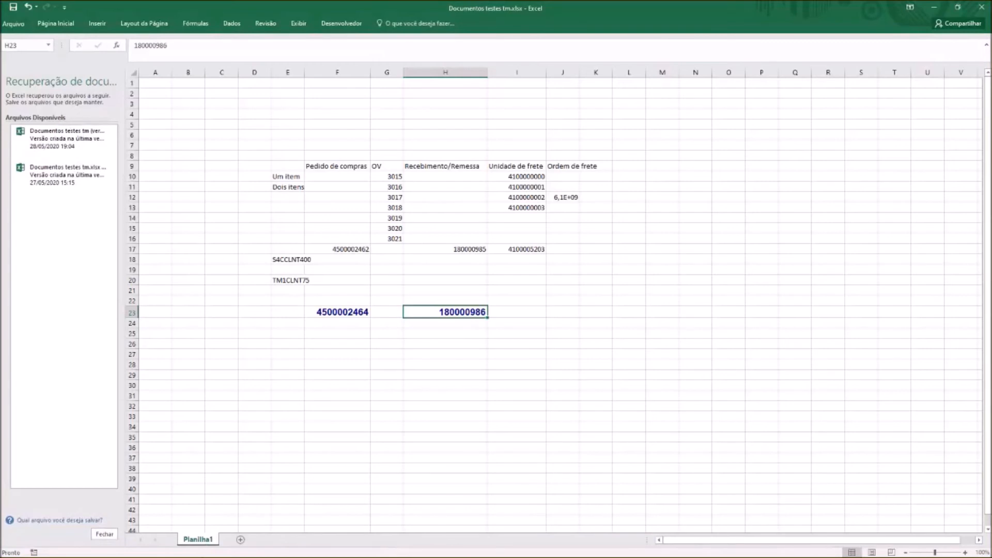
left_click(563, 312)
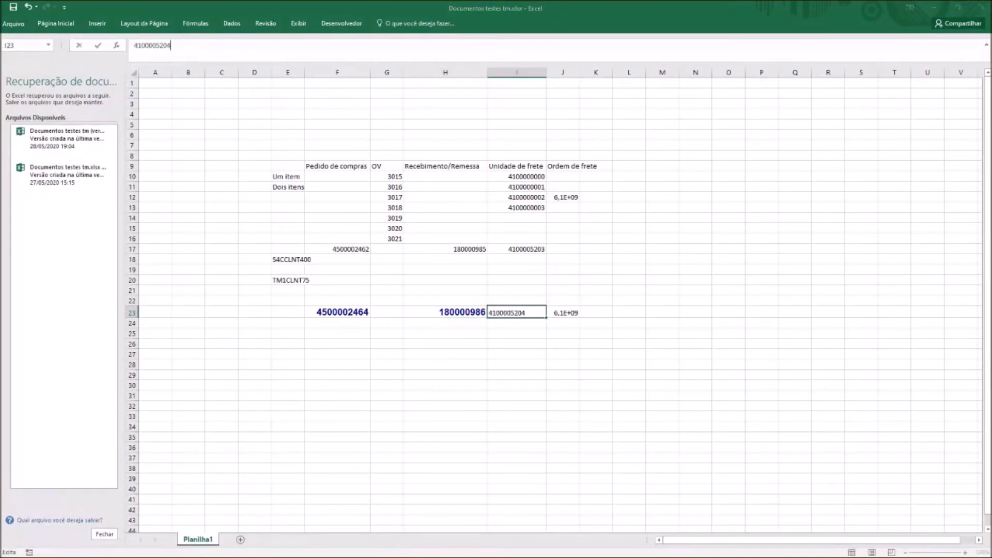
key("Return")
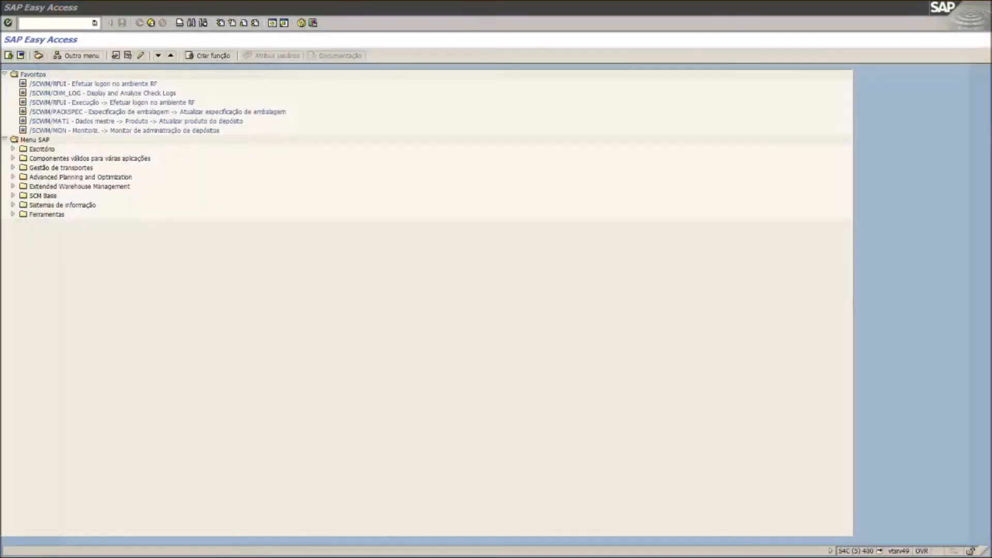
Step: Switch back to NetWeaver Business Client and start creating a freight settlement document (documento de faturamento de frete)
left_click(977, 51)
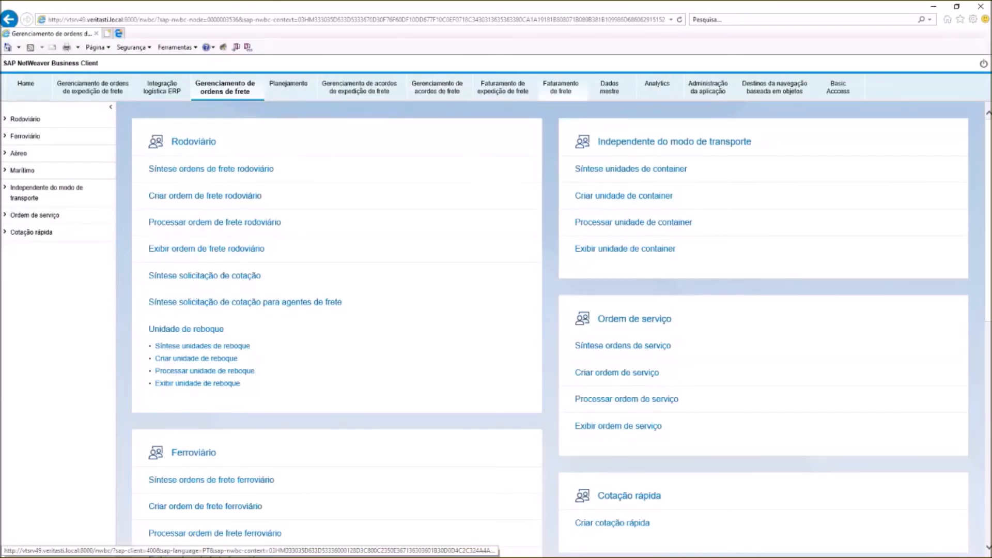
left_click(561, 87)
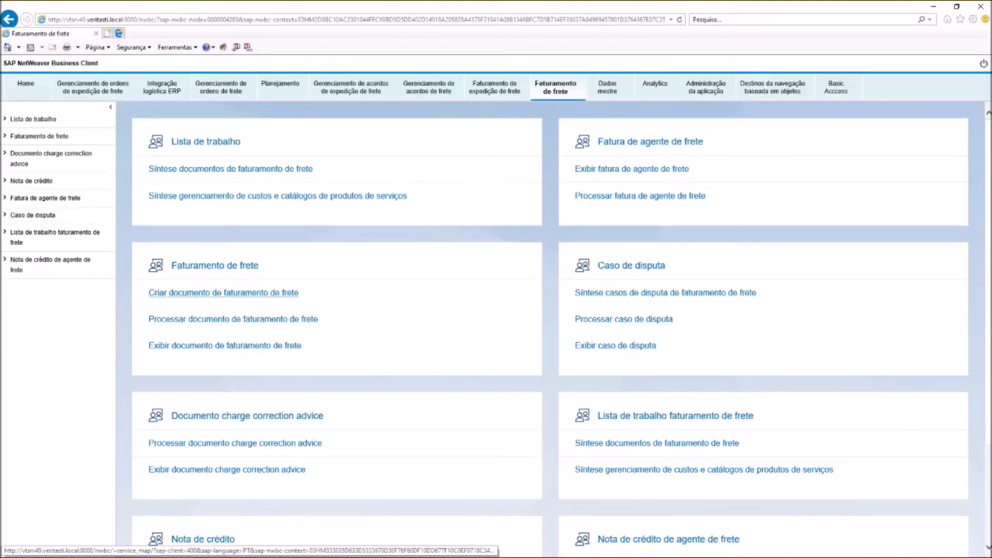
left_click(223, 293)
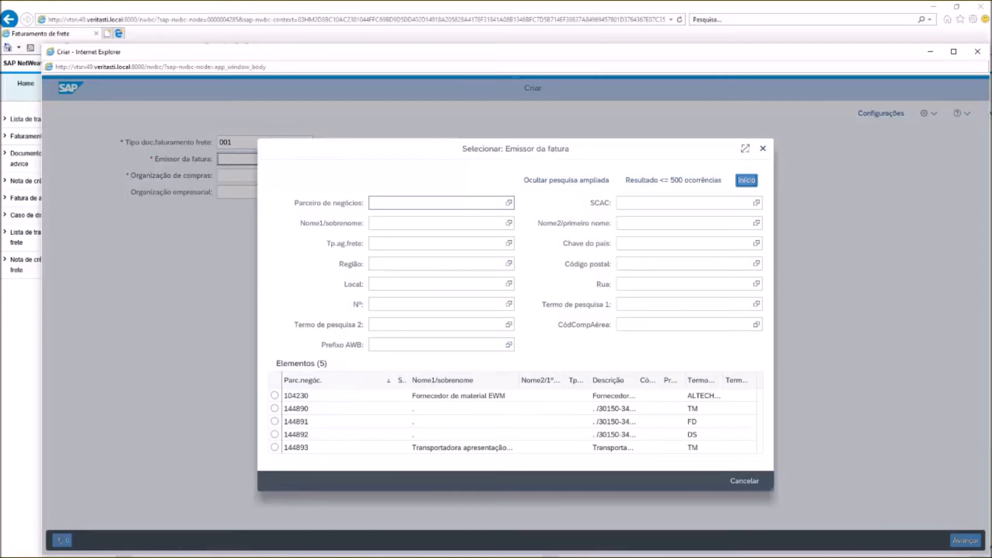
Step: Set invoicing party 144890 and purchasing organization 13000077 for settlement type 001, and continue to the document
left_click(274, 408)
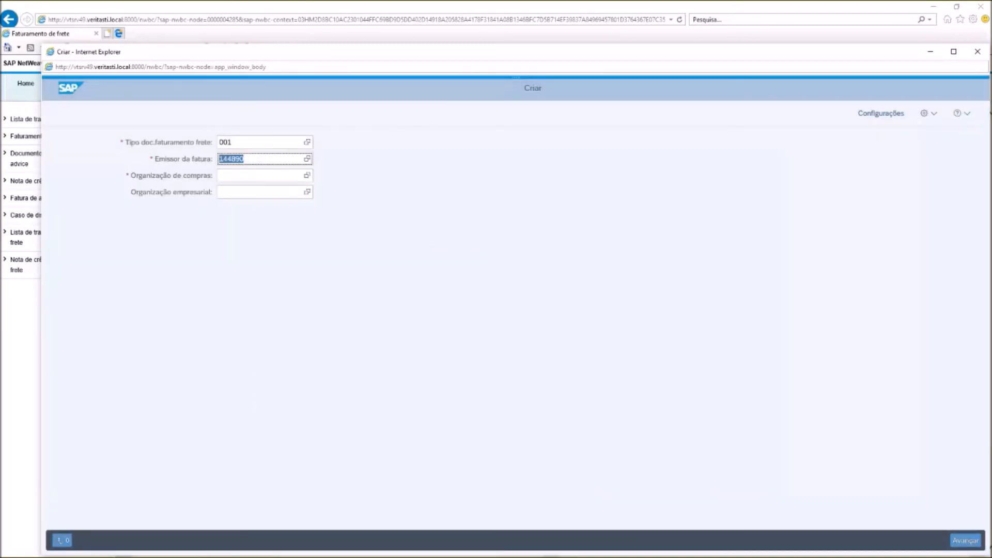
left_click(307, 175)
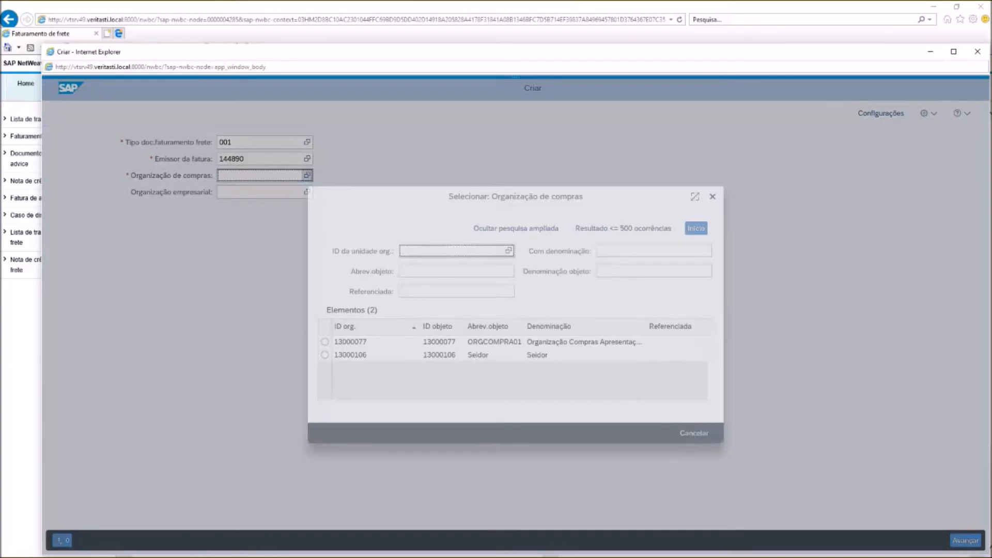
left_click(325, 341)
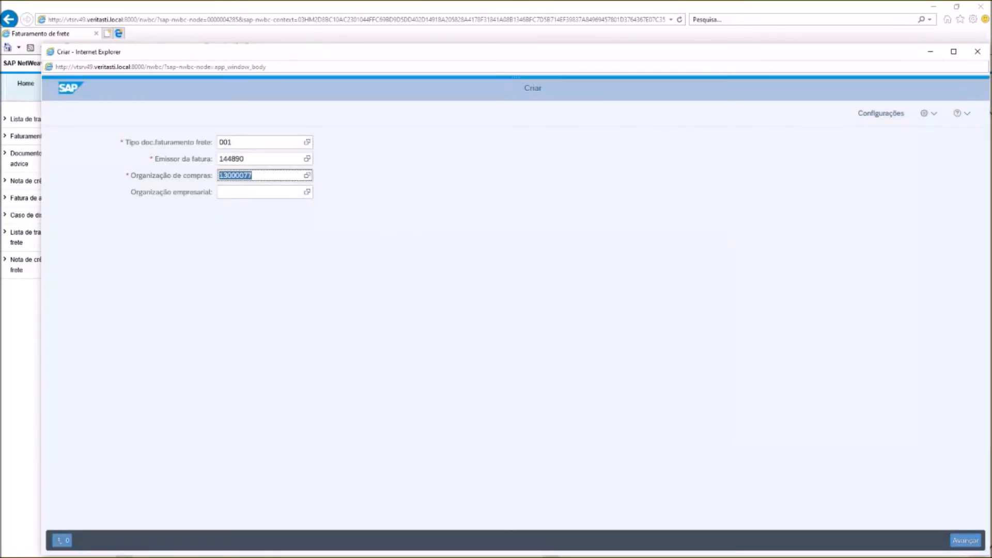
left_click(965, 540)
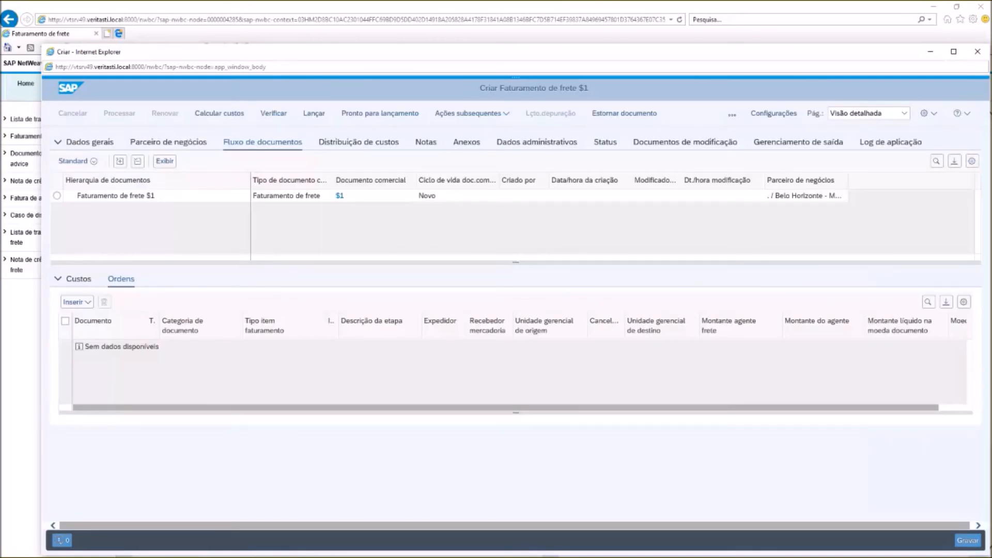
Step: Insert the newly saved freight order into the orders of the freight settlement document
left_click(77, 302)
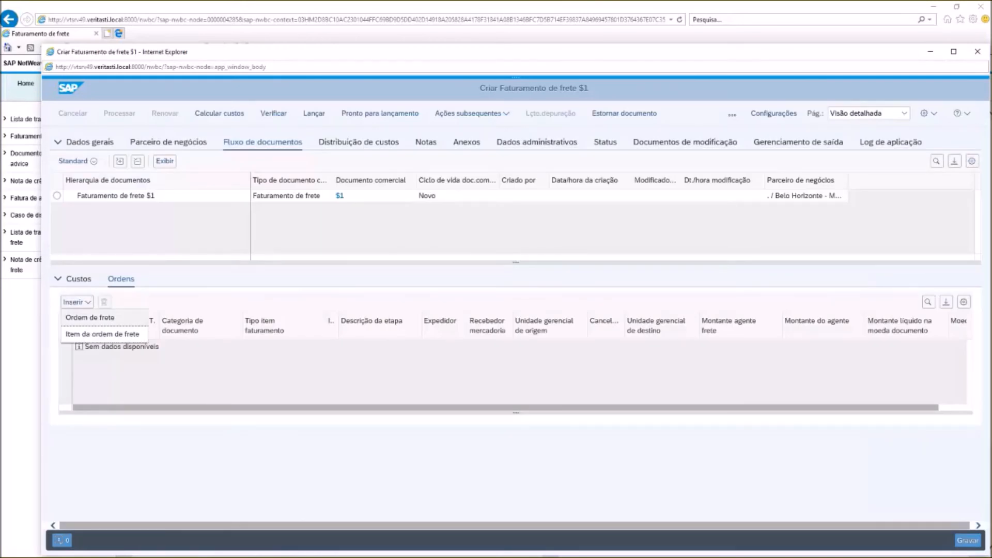
left_click(90, 318)
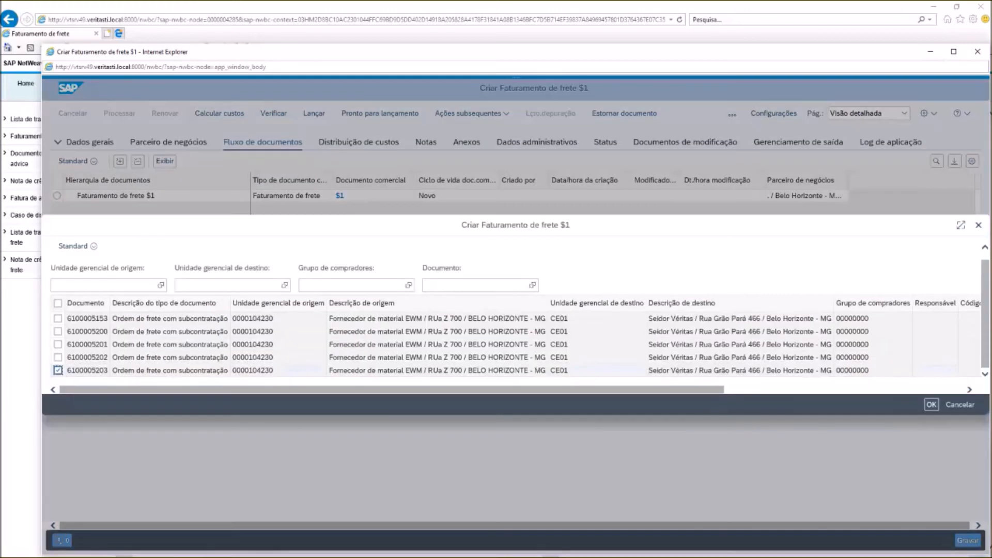
left_click(931, 404)
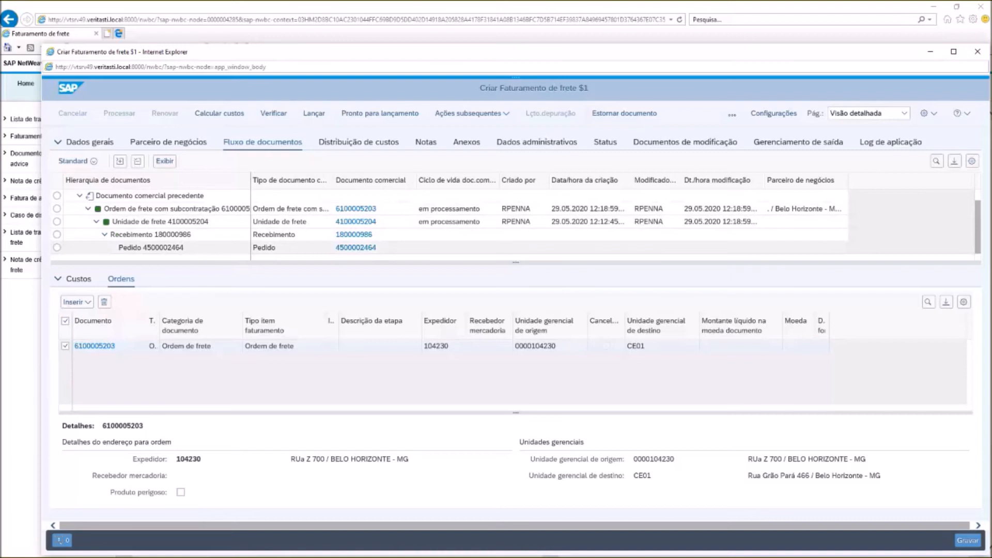
Step: Calculate the costs of the freight settlement document and review its cost data and cost distribution
scroll(413, 247, "up", 1)
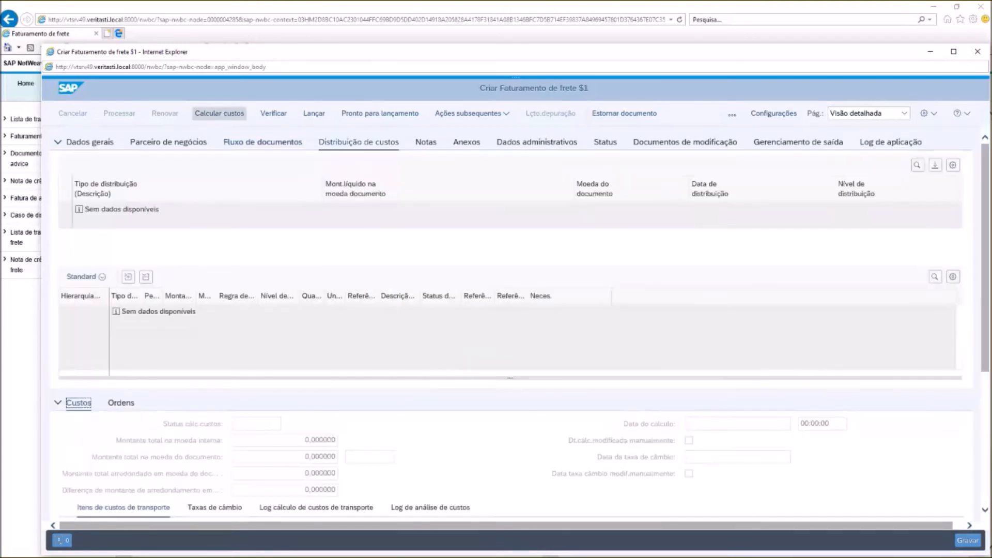
left_click(220, 114)
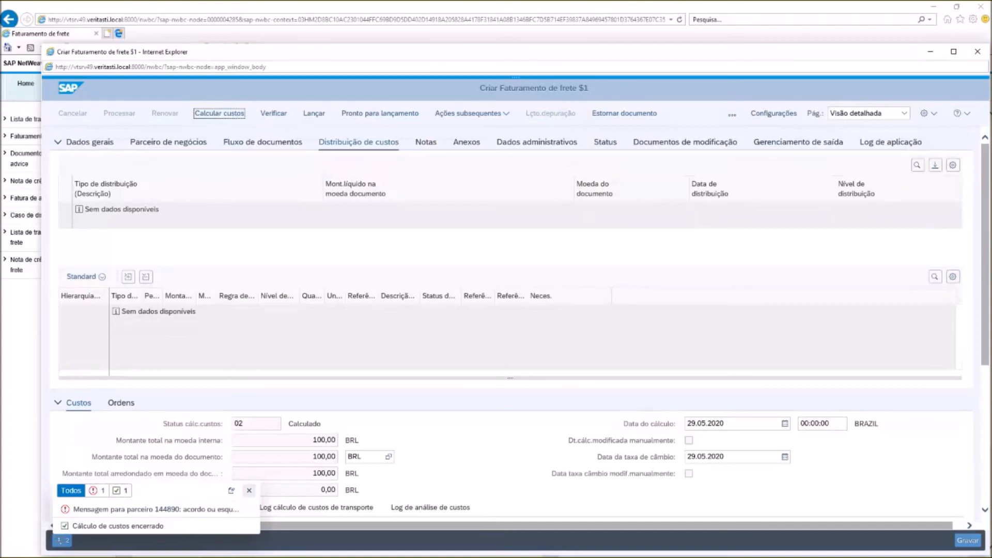
left_click(249, 490)
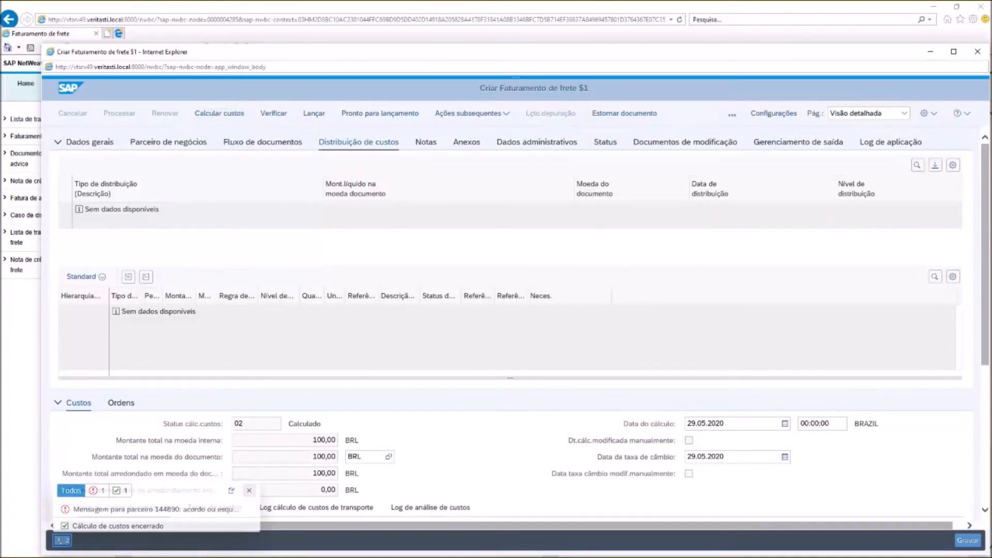
scroll(249, 490, "down", 5)
scroll(512, 323, "up", 5)
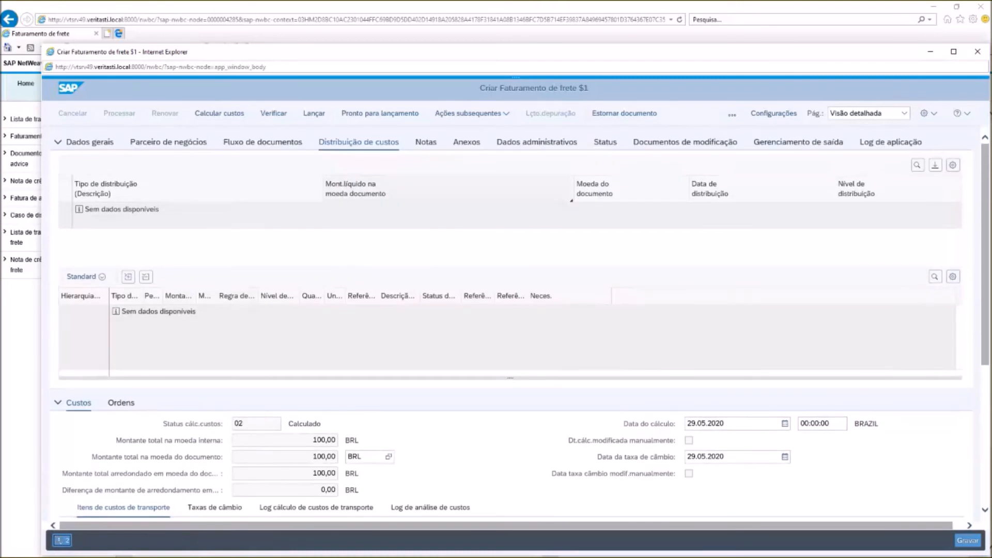
Step: Set the freight settlement document's settlement date (Data de liquidação) to 29.05.2020 in the general data
left_click(380, 113)
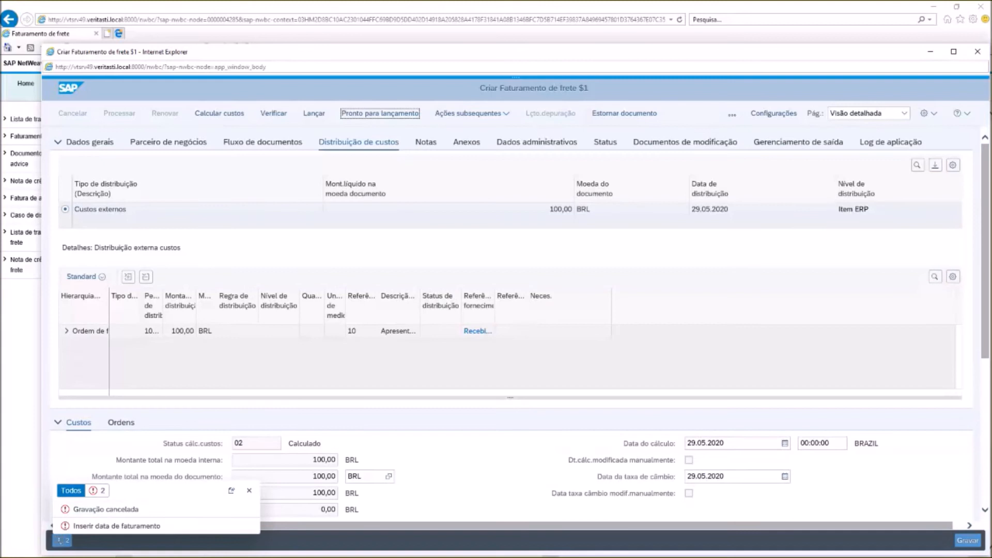
key("Return")
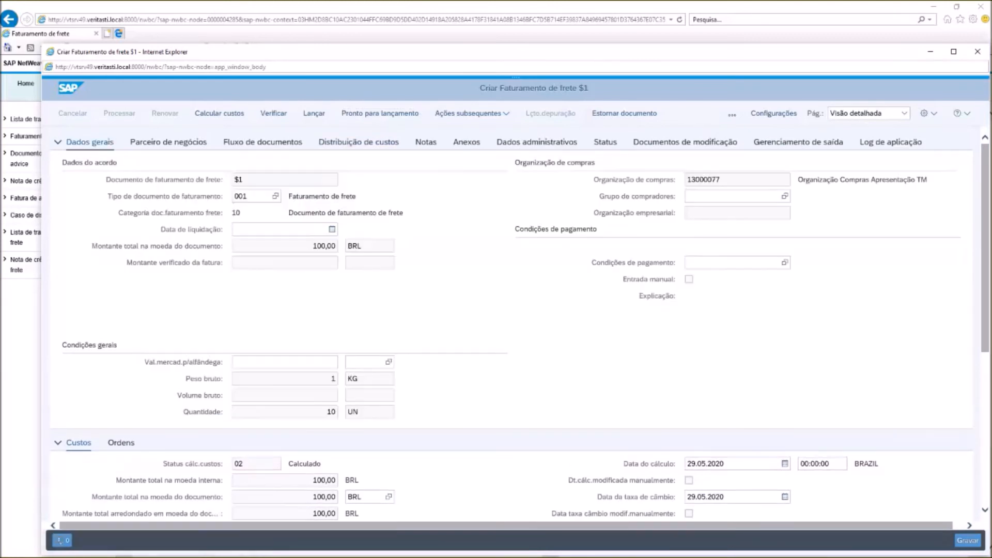
key("F4")
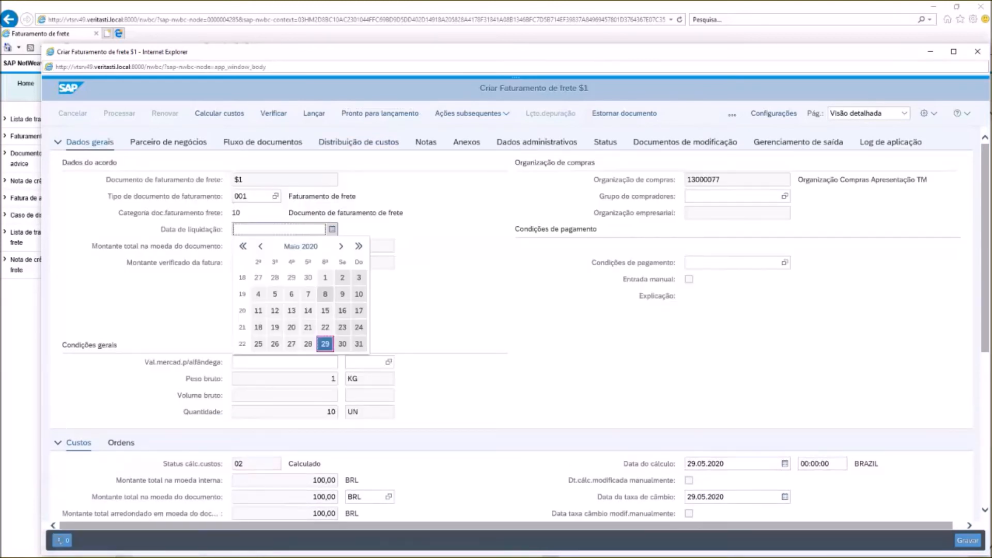
key("Return")
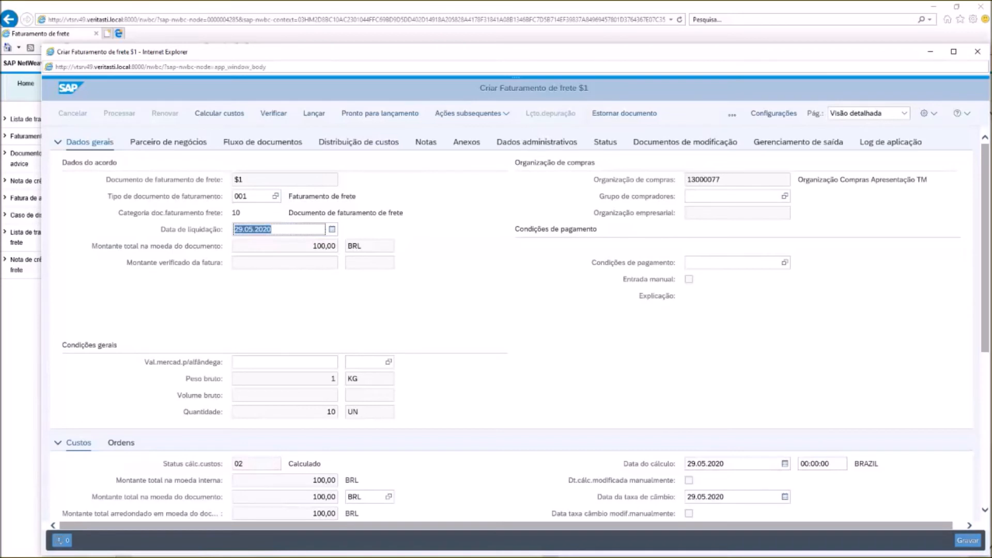
key("Home")
left_click_drag(273, 230, 234, 229)
Step: Mark the freight settlement document as ready for posting and post it
left_click(380, 113)
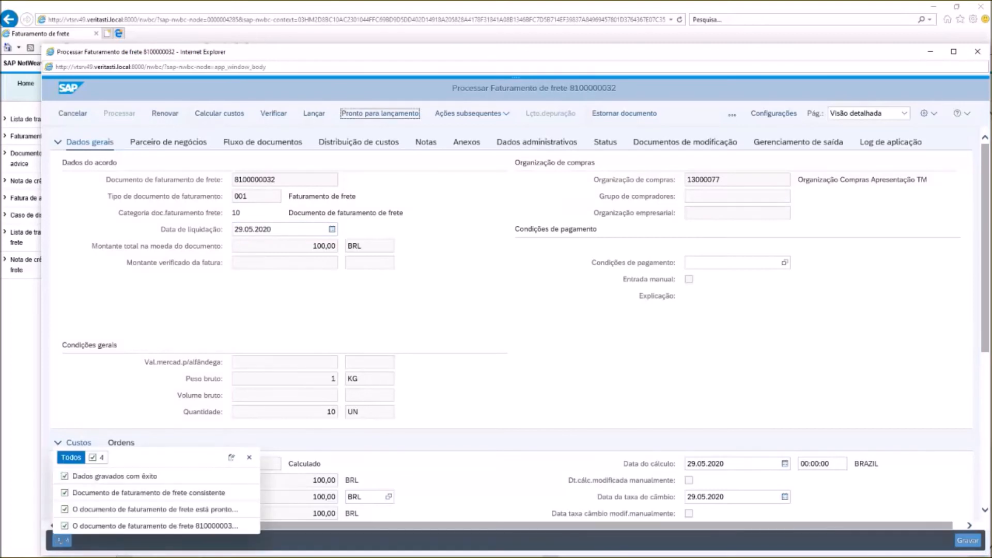
left_click(314, 113)
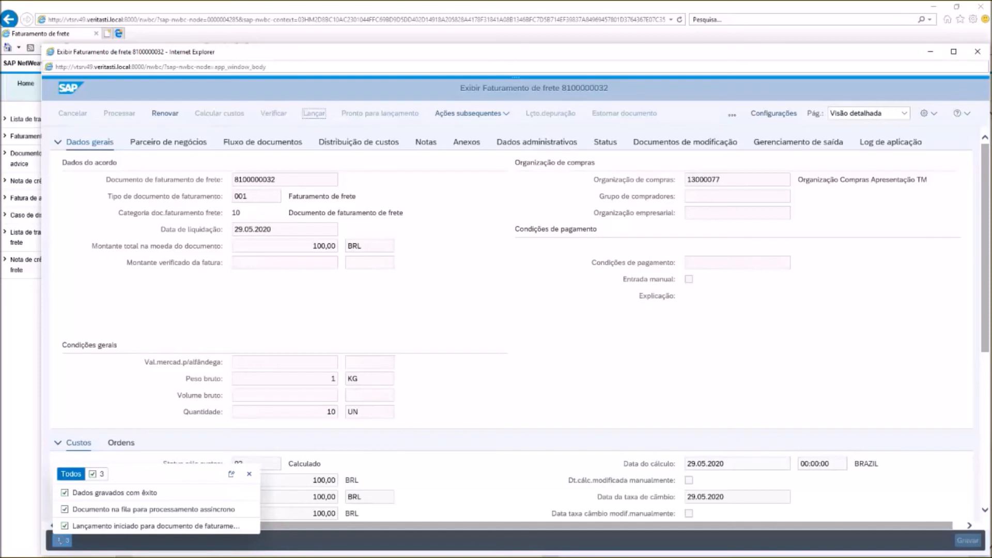
left_click(262, 142)
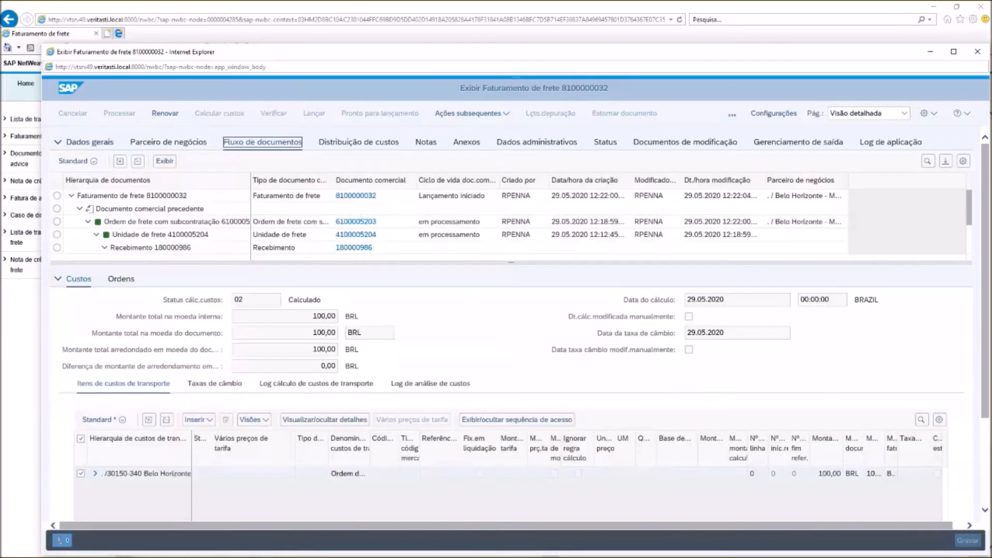
scroll(450, 235, "down", 2)
scroll(450, 222, "up", 2)
scroll(449, 222, "down", 5)
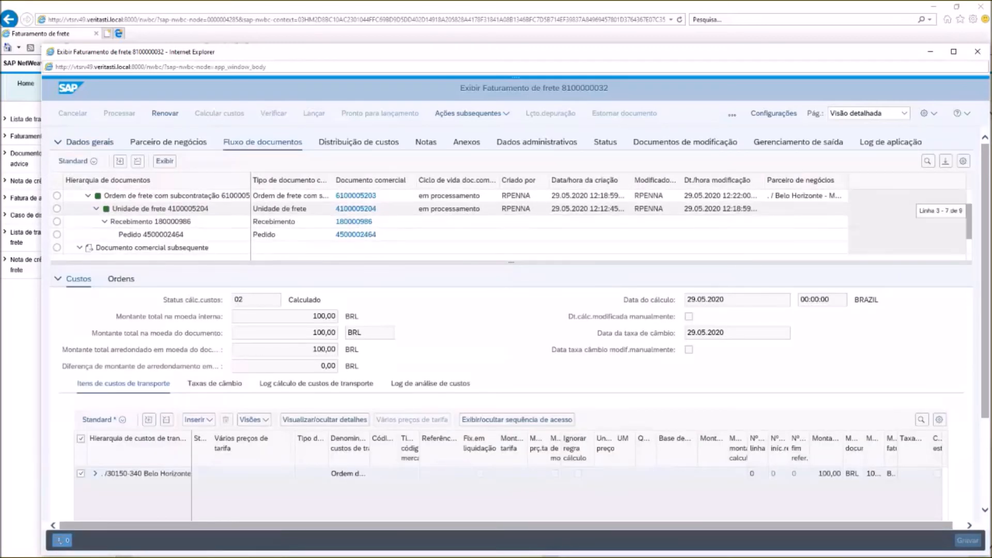
scroll(511, 310, "up", 3)
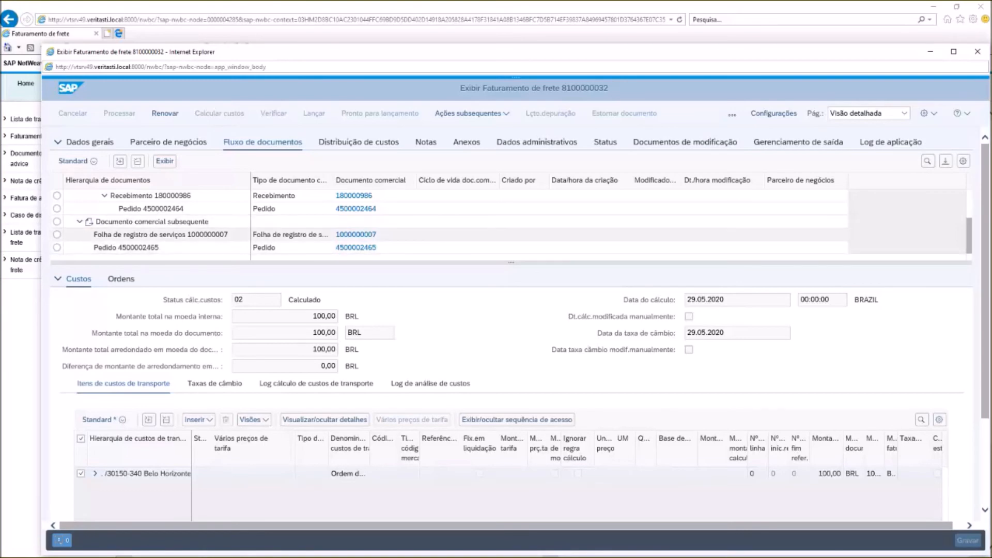
left_click(356, 234)
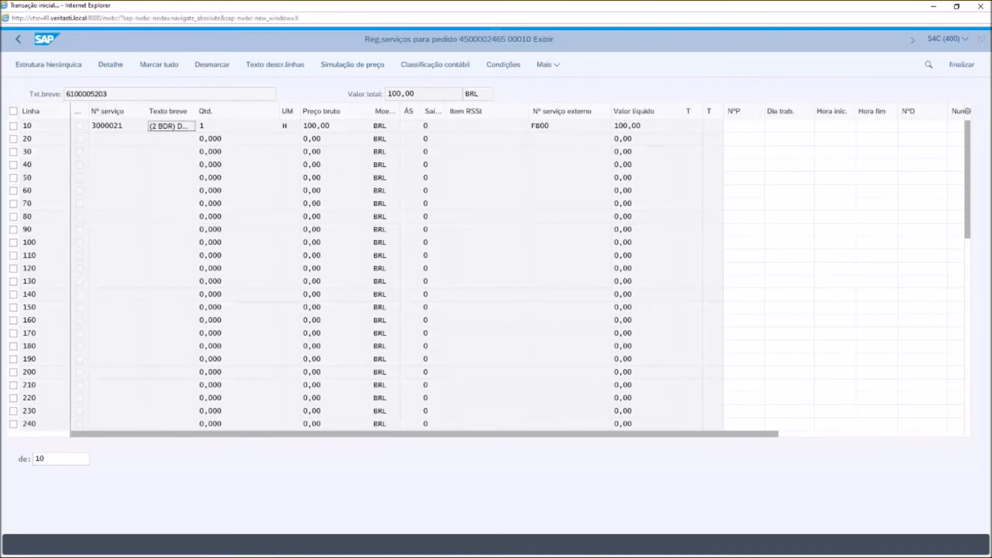
left_click(19, 39)
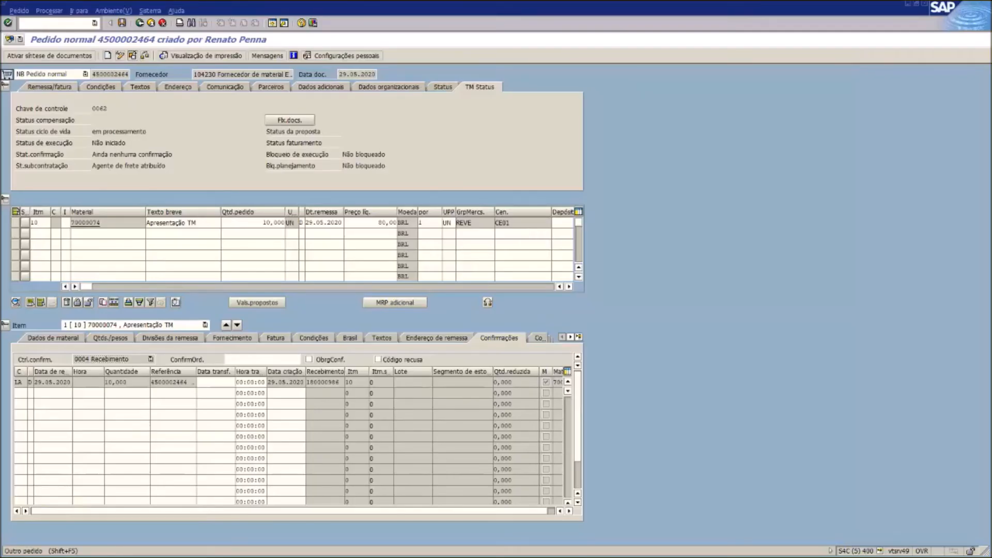
Step: In the SAP GUI purchase order window, display the purchase order generated by the settlement and open the service entry sheet from its history
left_click(108, 55)
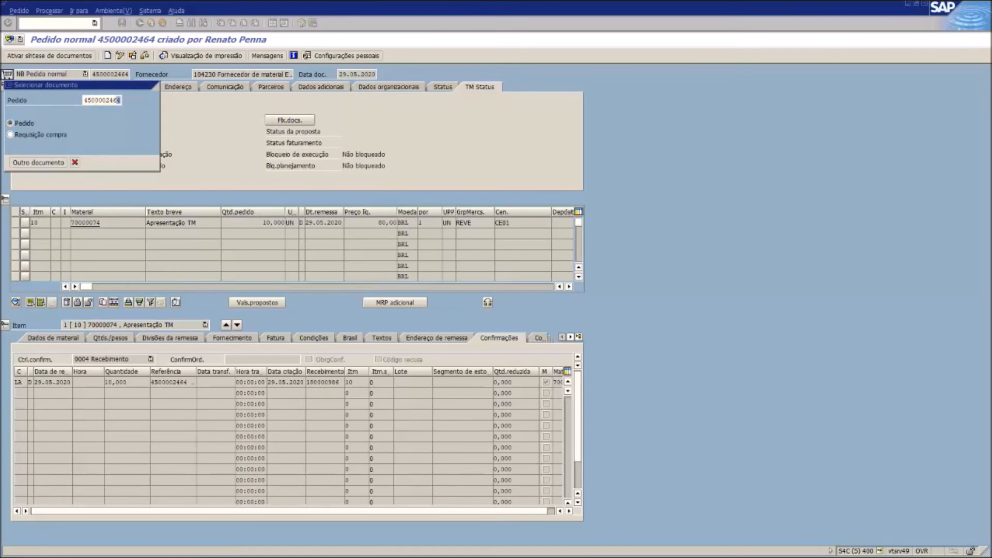
type("5")
key("Return")
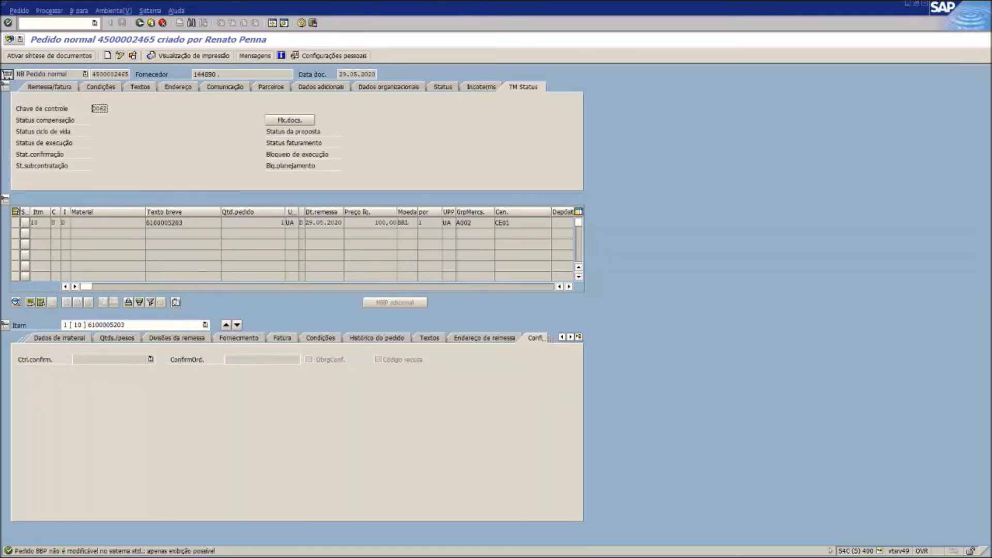
left_click(376, 337)
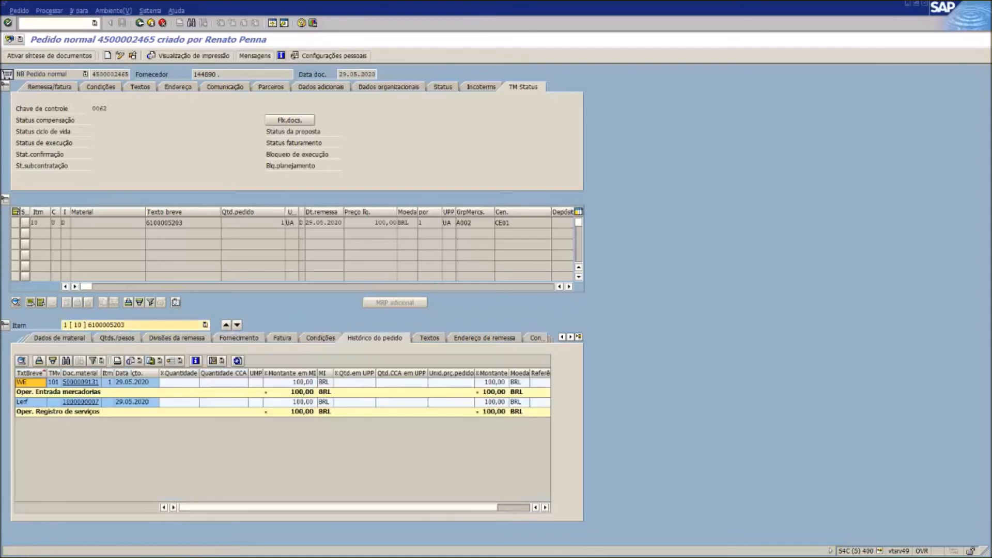
left_click(80, 402)
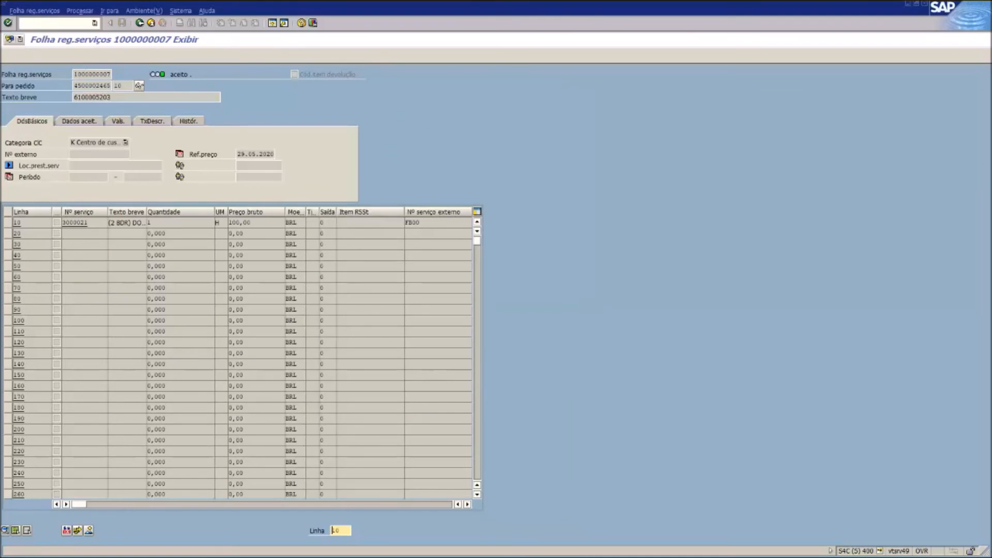
key("F3")
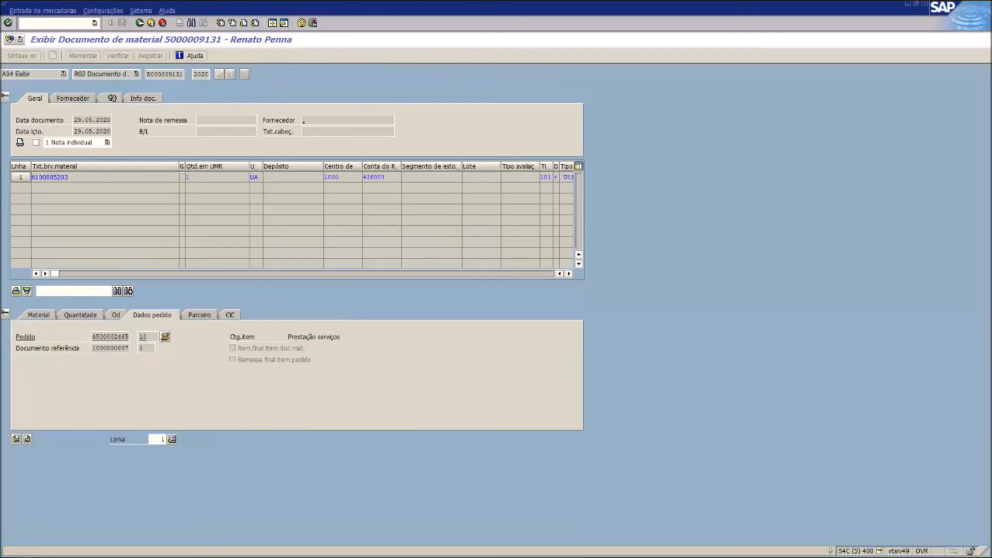
Step: Display the accounting document (Documento contábil) of the service material document, and return to SAP Easy Access
left_click(143, 98)
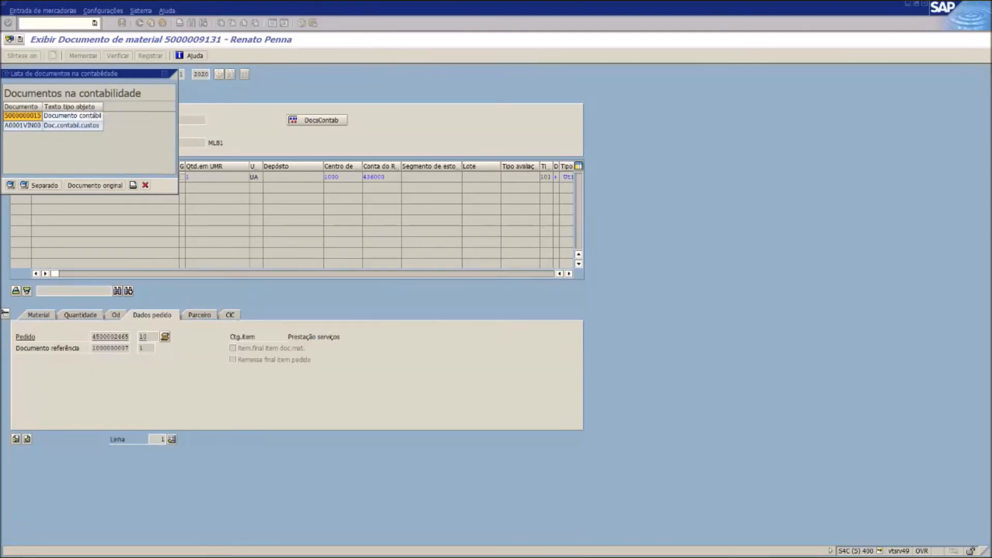
key("Return")
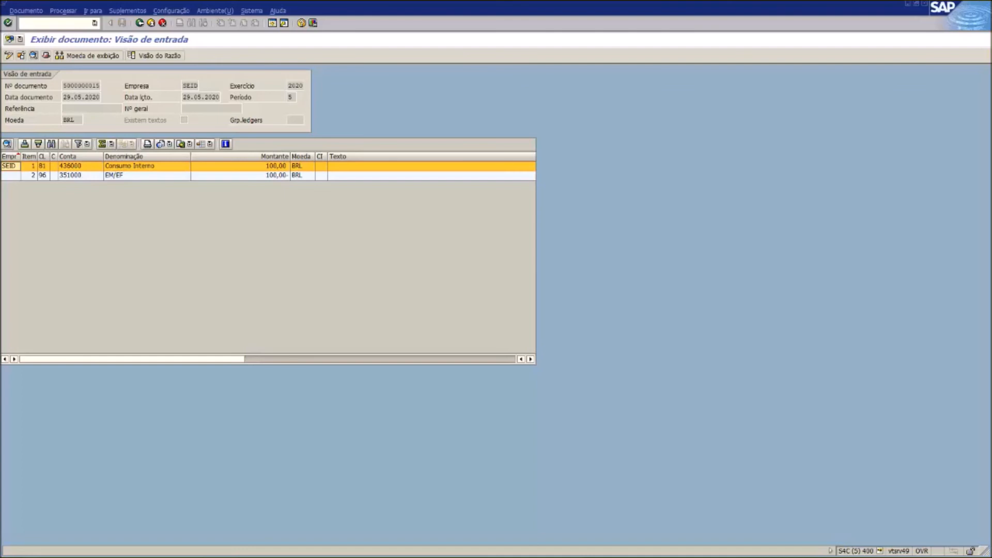
key("shift+F3")
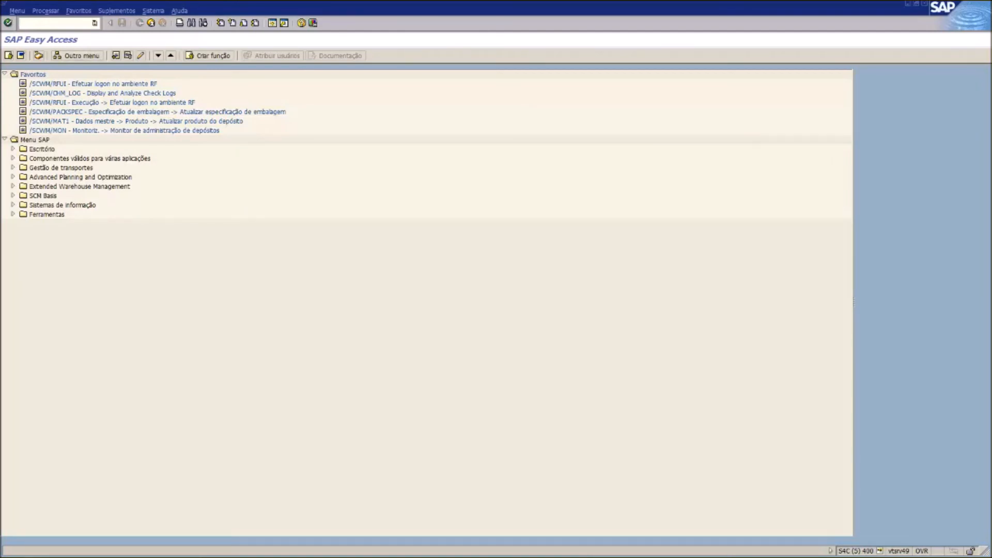
type("miro")
key("Return")
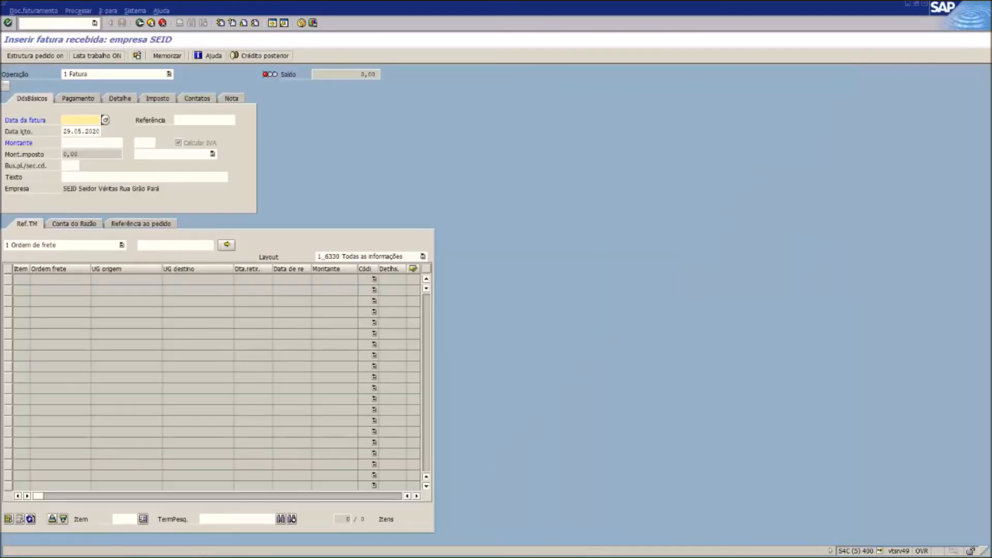
left_click(151, 23)
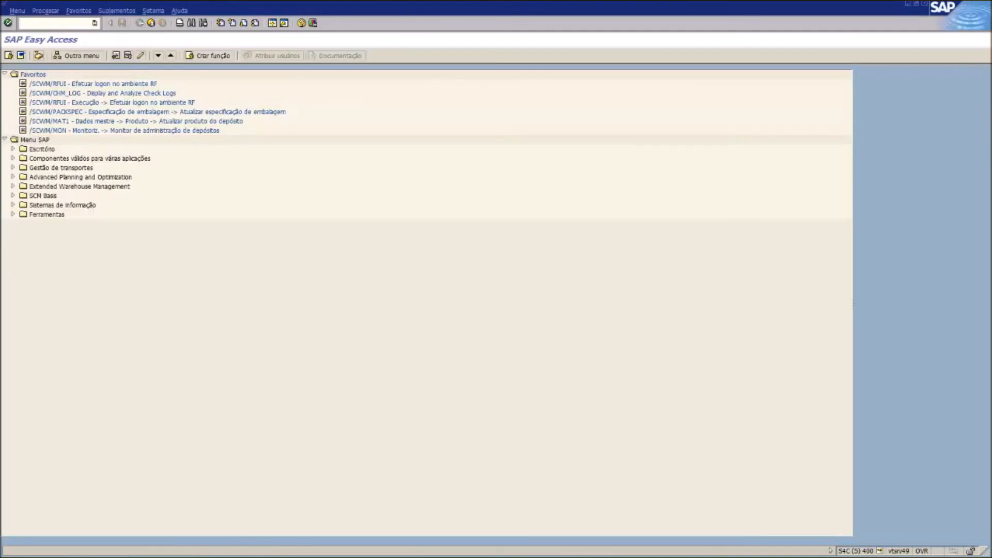
Step: Start transaction MIGO and copy inbound delivery number 180000986 from the Excel workbook Documentos testes tm.xlsx
type("migo")
key("Return")
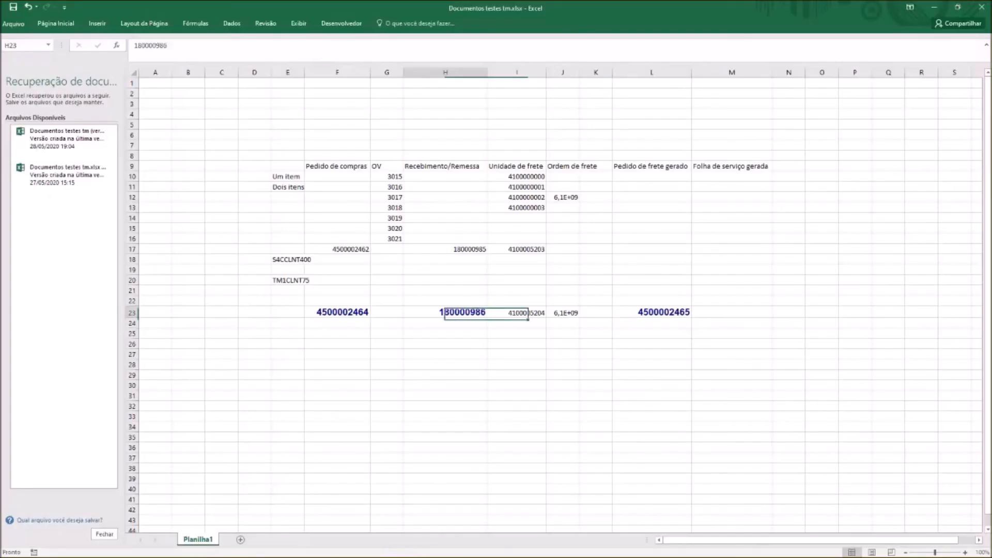
left_click_drag(168, 46, 130, 46)
key("ctrl+c")
left_click(934, 7)
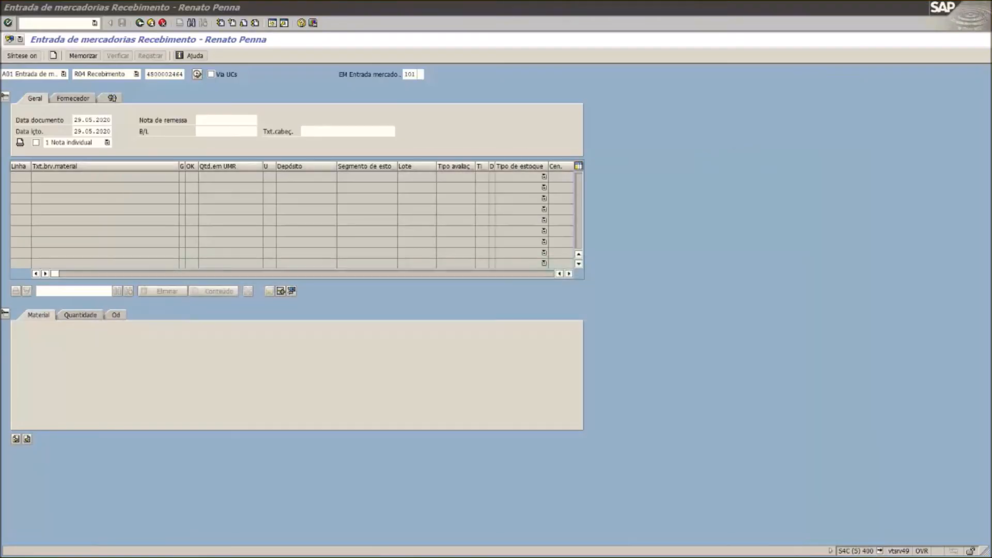
Step: Load inbound delivery 180000986 into the goods receipt with reference type R04 Recebimento and movement type 101
left_click(137, 74)
left_click(103, 100)
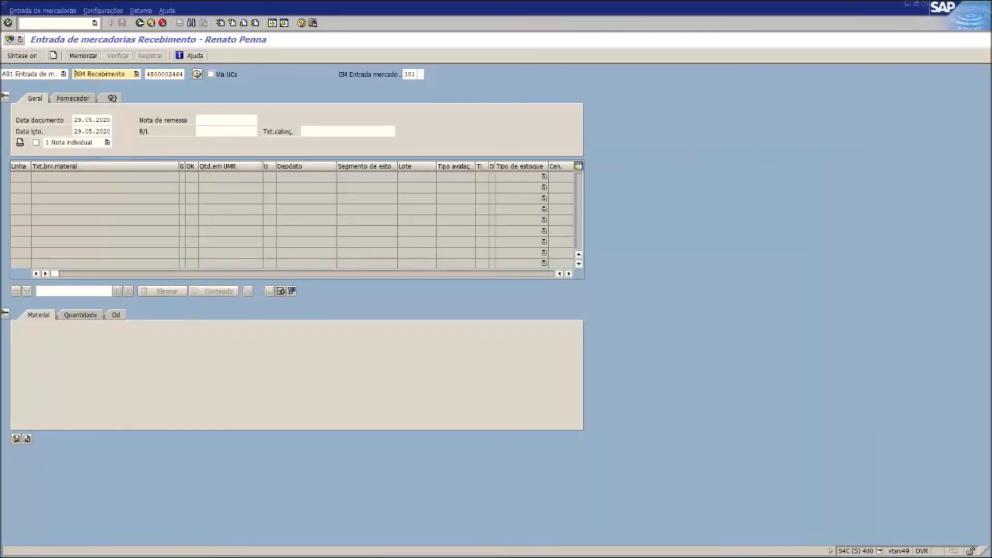
key("Tab")
key("ctrl+v")
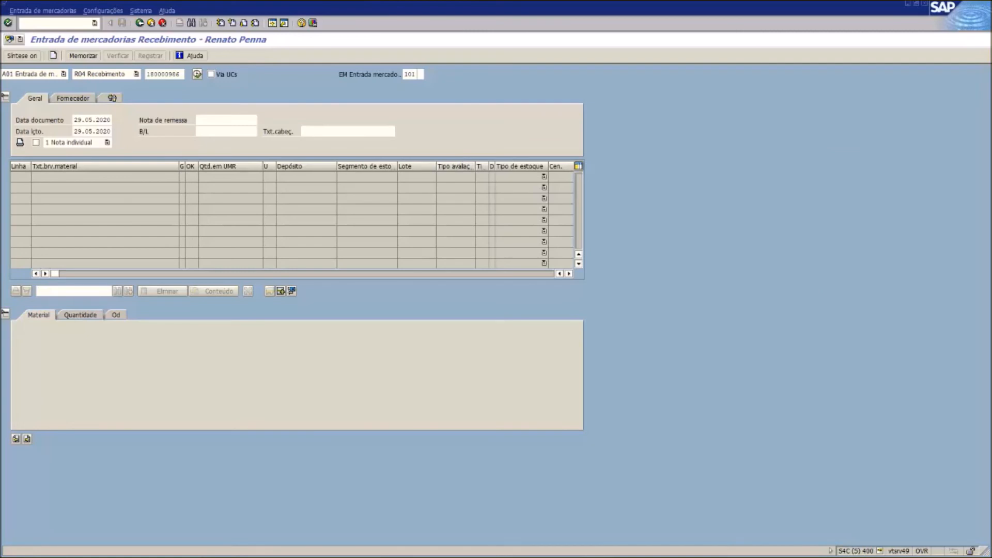
key("Return")
double_click(238, 120)
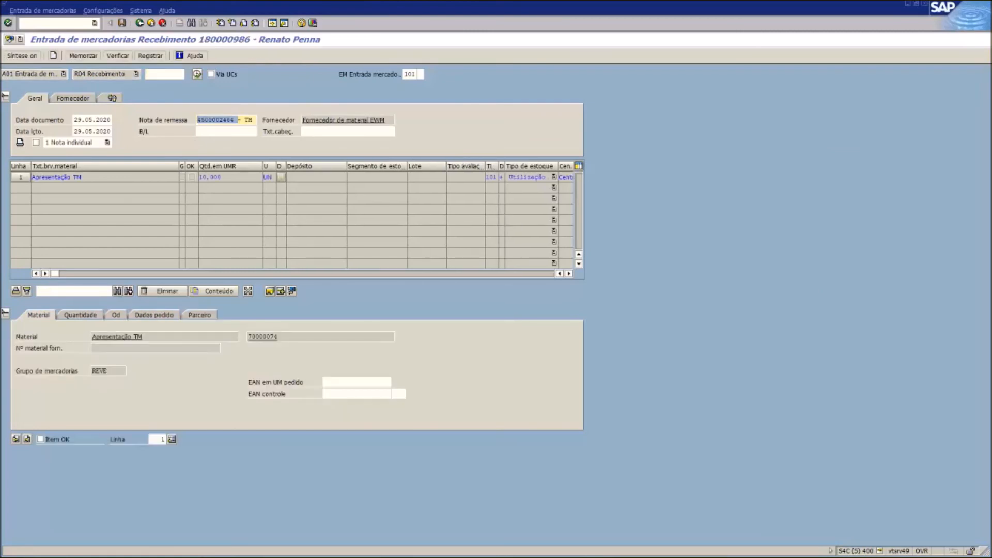
Step: Flag the delivery item as OK and assign storage location 0001 to it
left_click(41, 439)
left_click(116, 315)
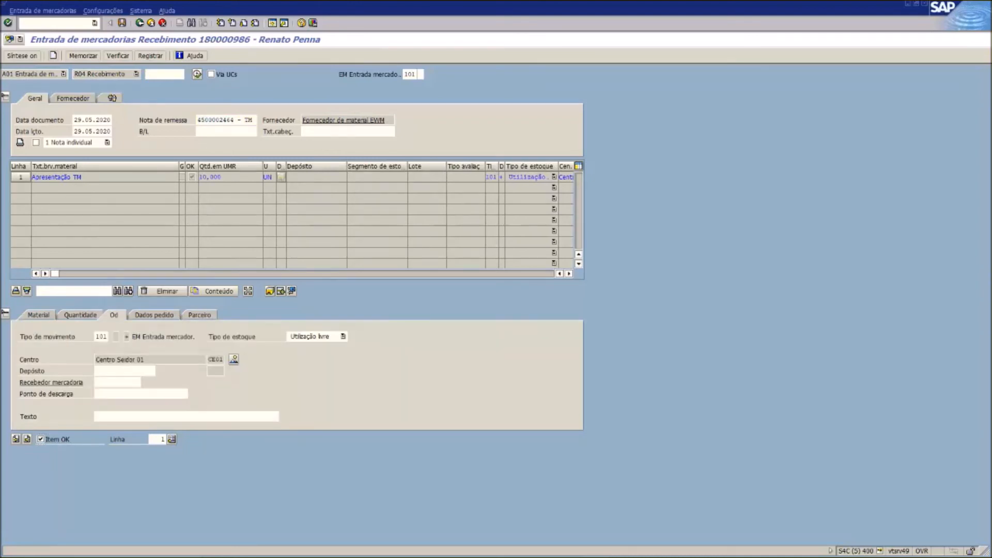
left_click(154, 371)
type("0001")
key("Return")
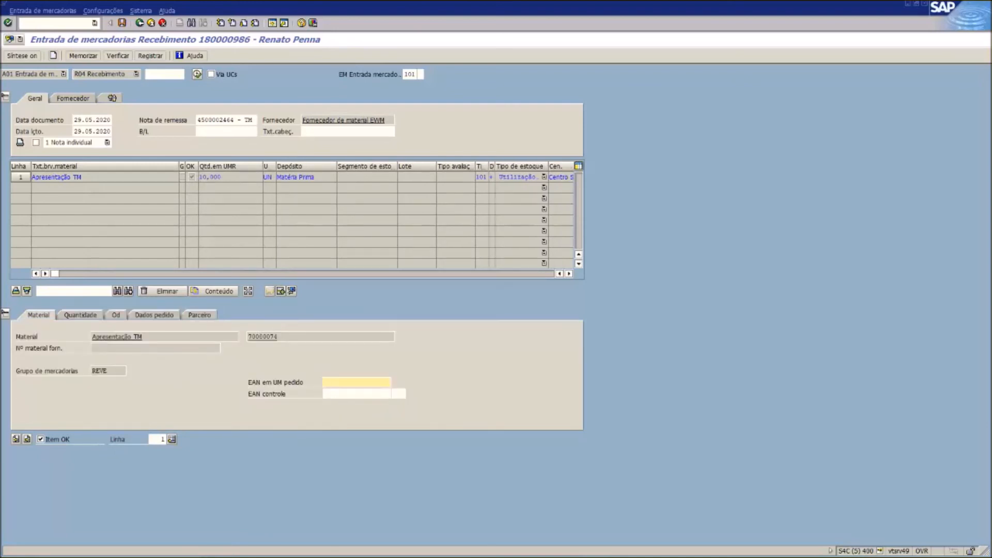
Step: Check the item's quantity and partner details and post the goods receipt
left_click(79, 314)
left_click(199, 314)
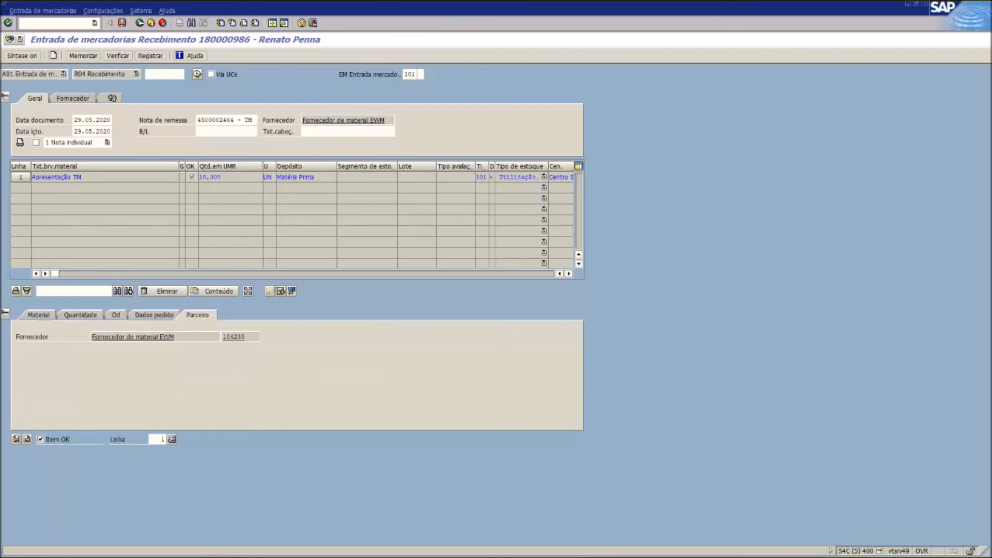
key("ctrl+s")
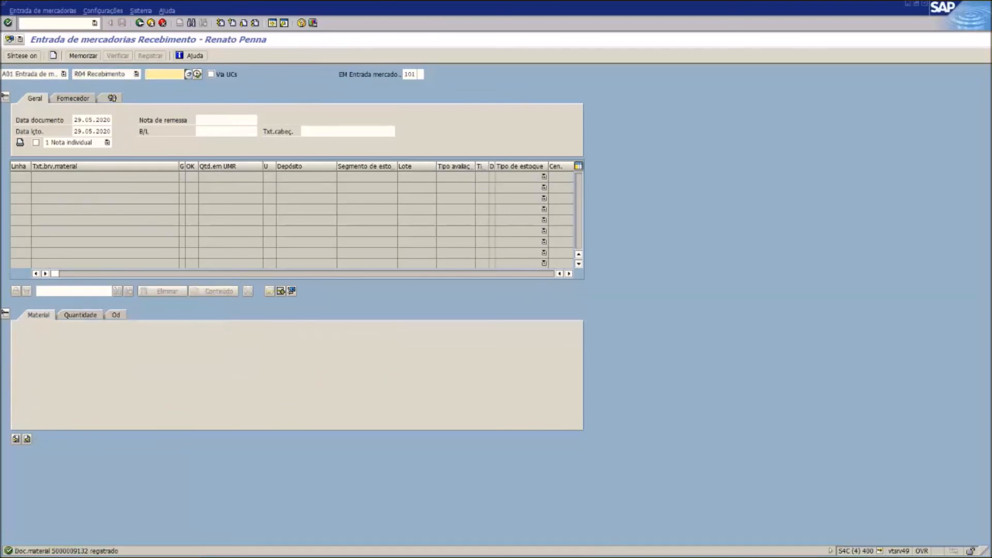
Step: Display the newly posted material document and open its accounting document
left_click(63, 74)
key("Down")
key("Down")
key("Down")
key("Return")
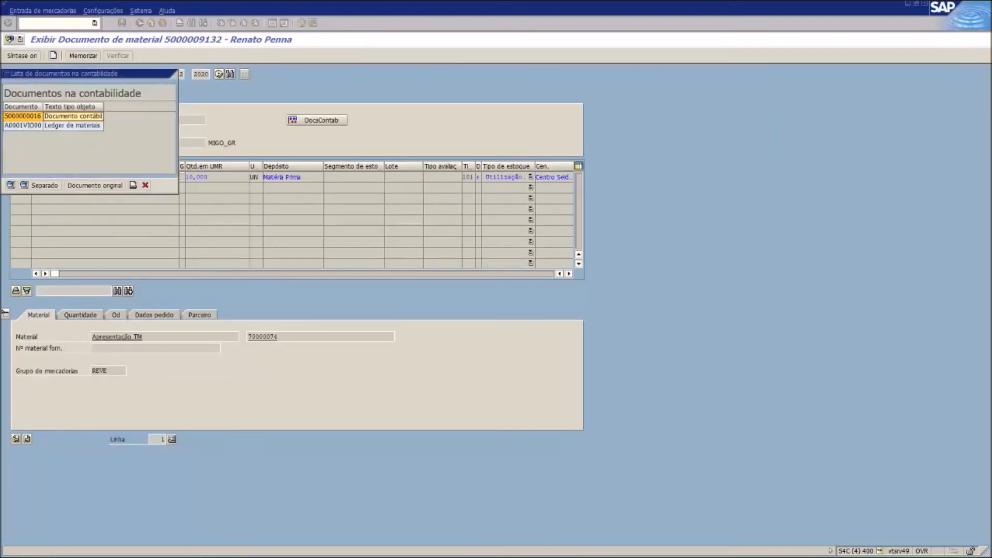
double_click(68, 115)
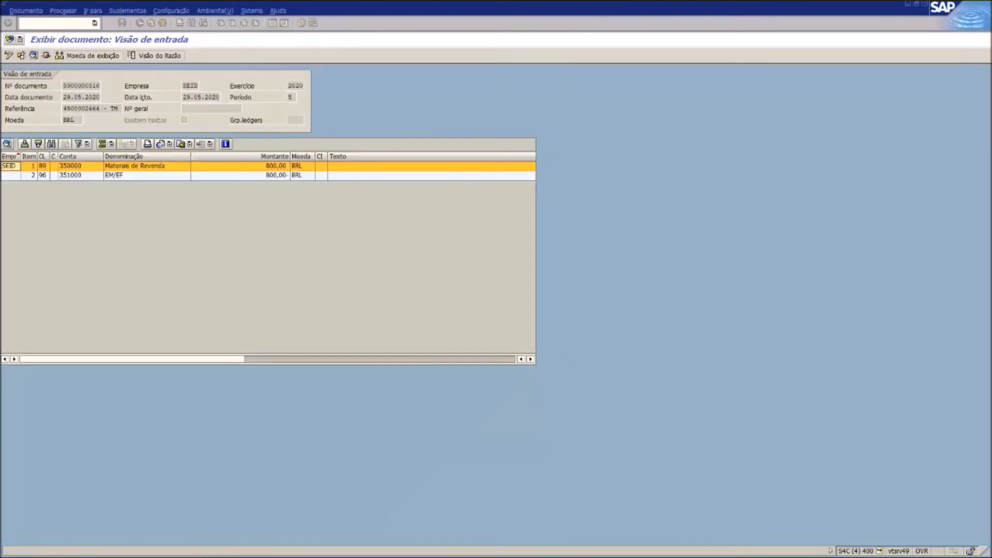
Step: Compare the amounts of the resale materials and EM/EF lines, and switch to the incoming invoice window
left_click(276, 167)
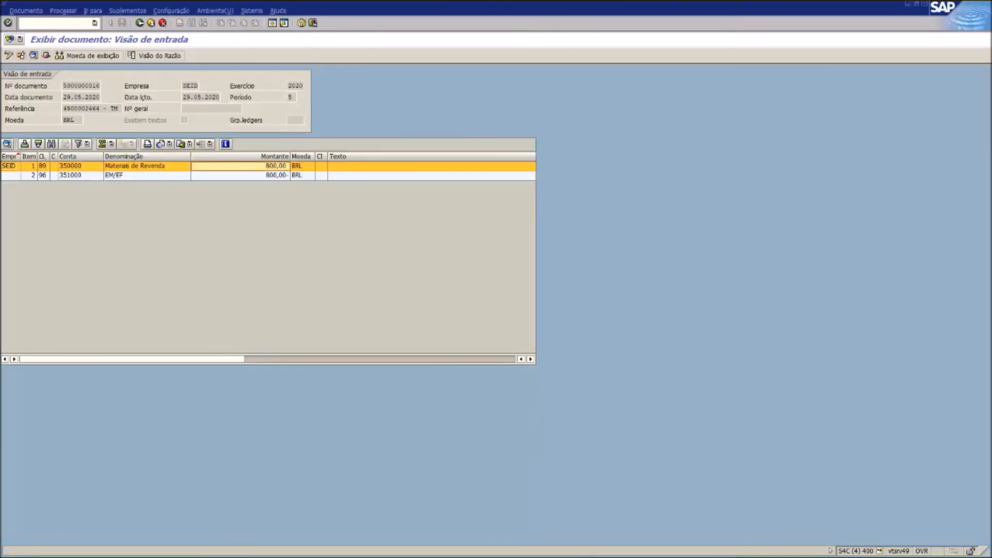
left_click(276, 176)
left_click(275, 166)
left_click(276, 175)
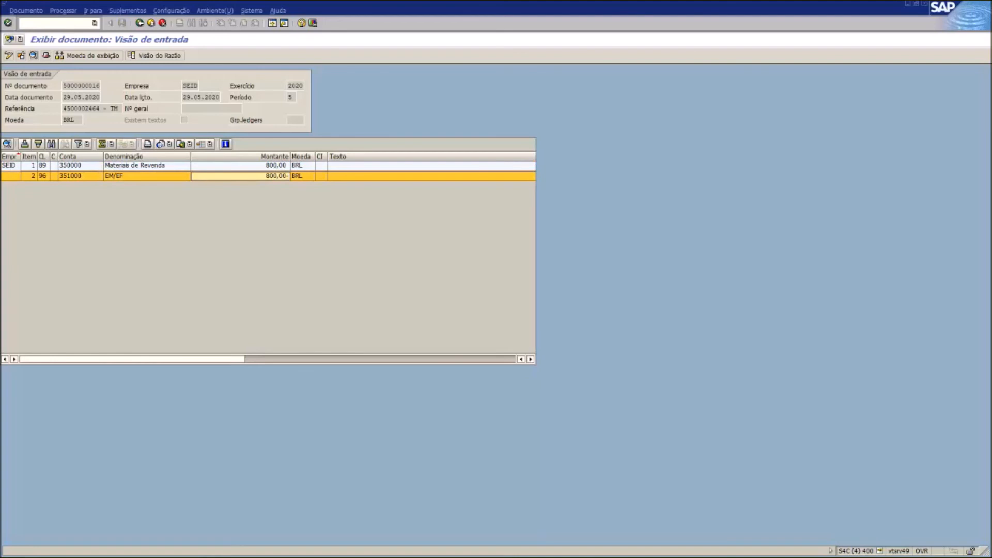
left_click(276, 166)
left_click(276, 176)
left_click(275, 166)
key("alt+Tab")
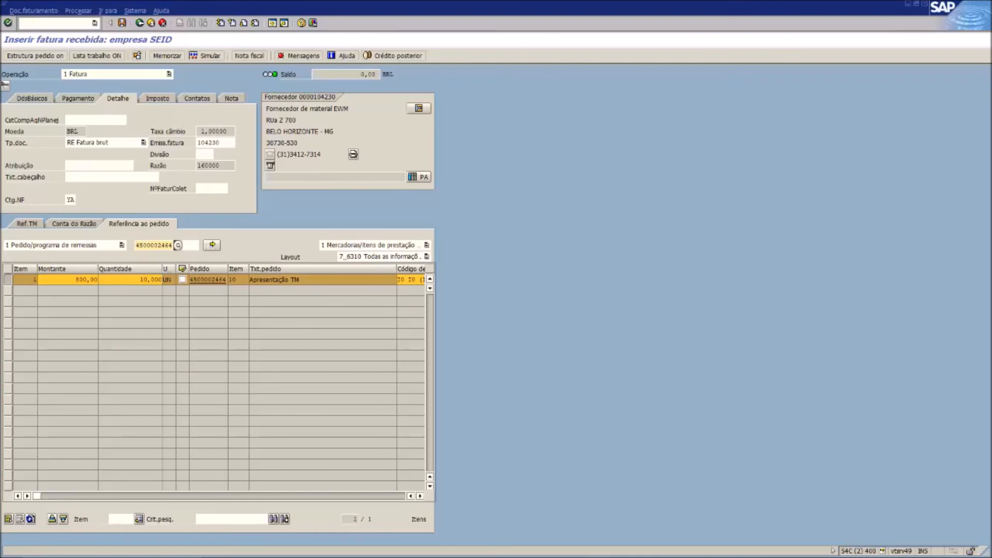
Step: Open the invoice's nota fiscal, review the details and taxes of item 10, and return to its previous view
key("ctrl+a")
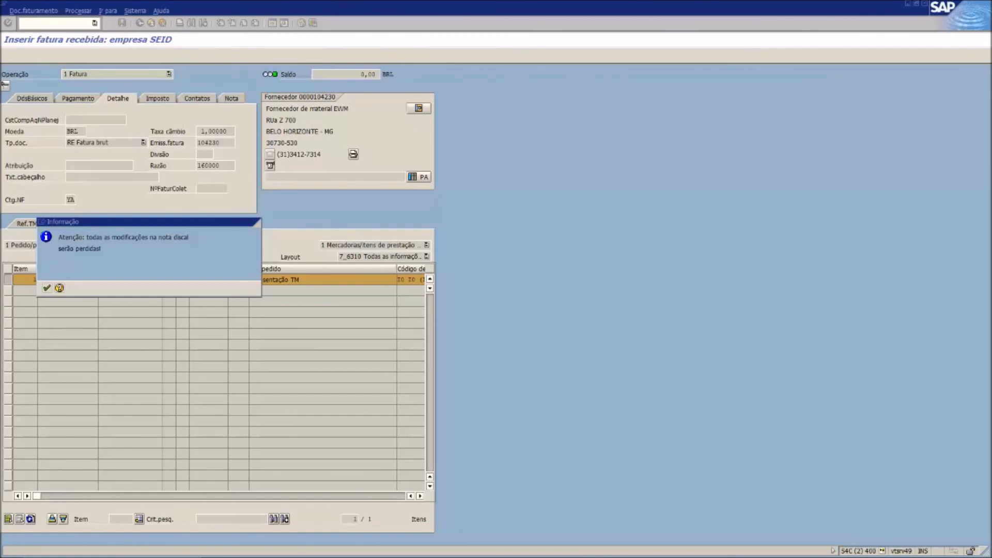
key("Return")
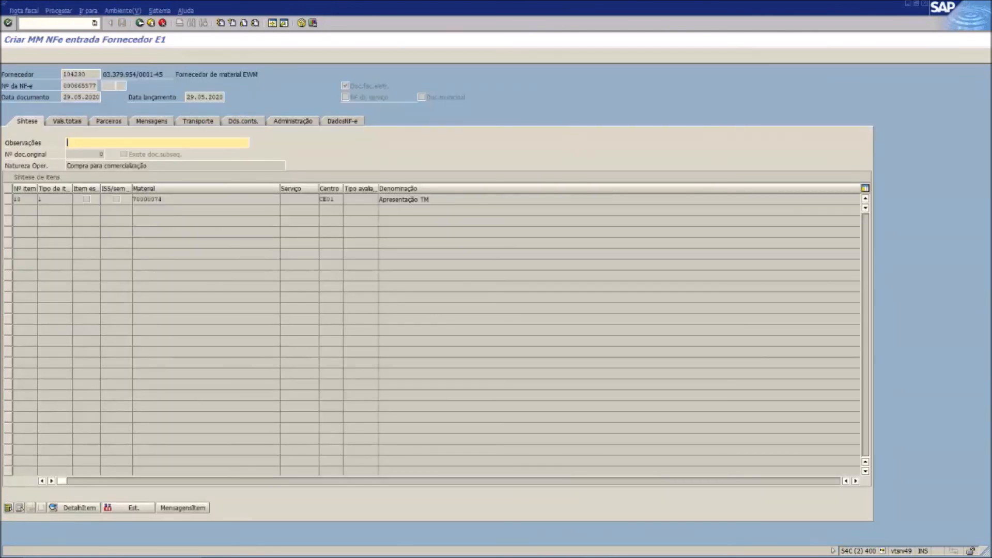
double_click(117, 198)
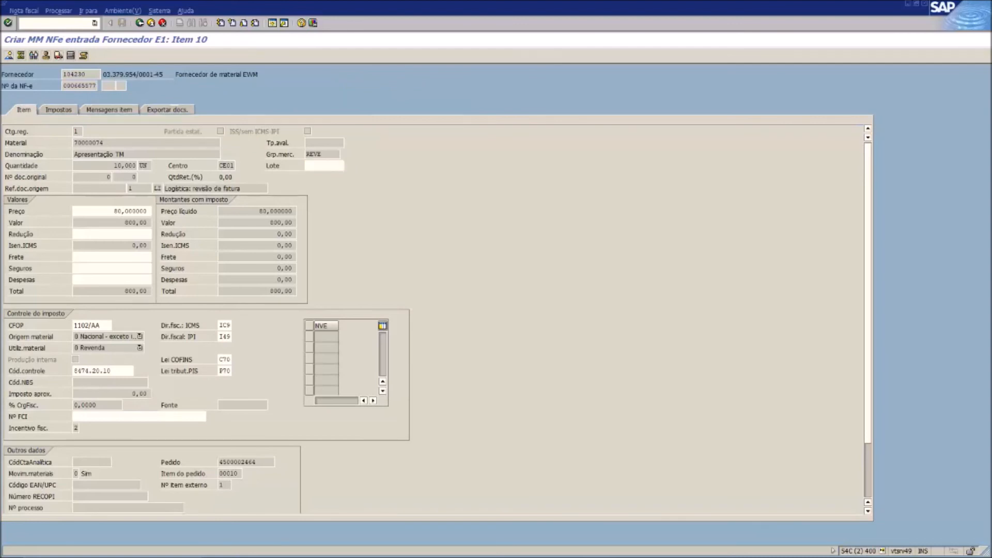
left_click(58, 110)
left_click(140, 23)
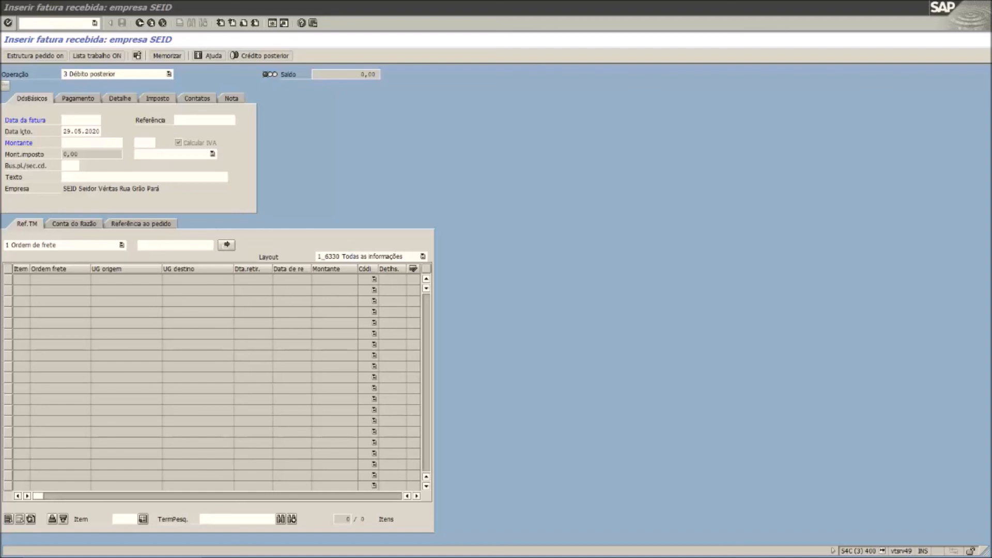
Step: Enter the most recently used freight order as the reference for the freight carrier's incoming invoice
left_click(155, 245)
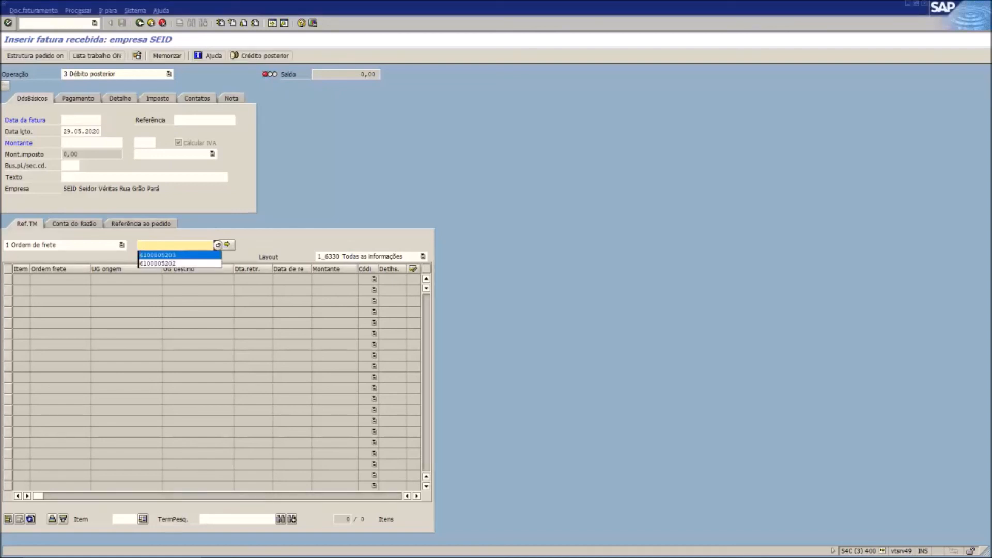
key("Return")
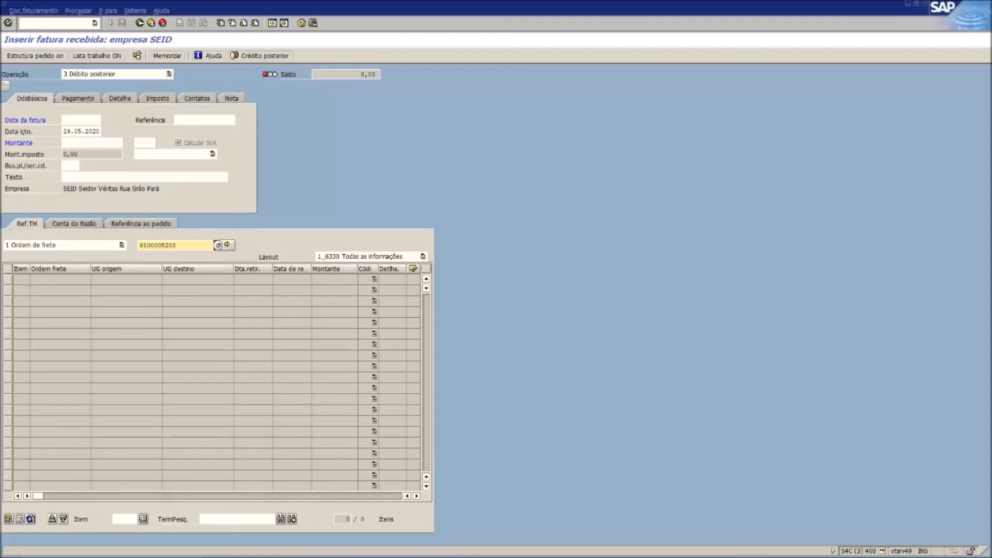
key("BackSpace")
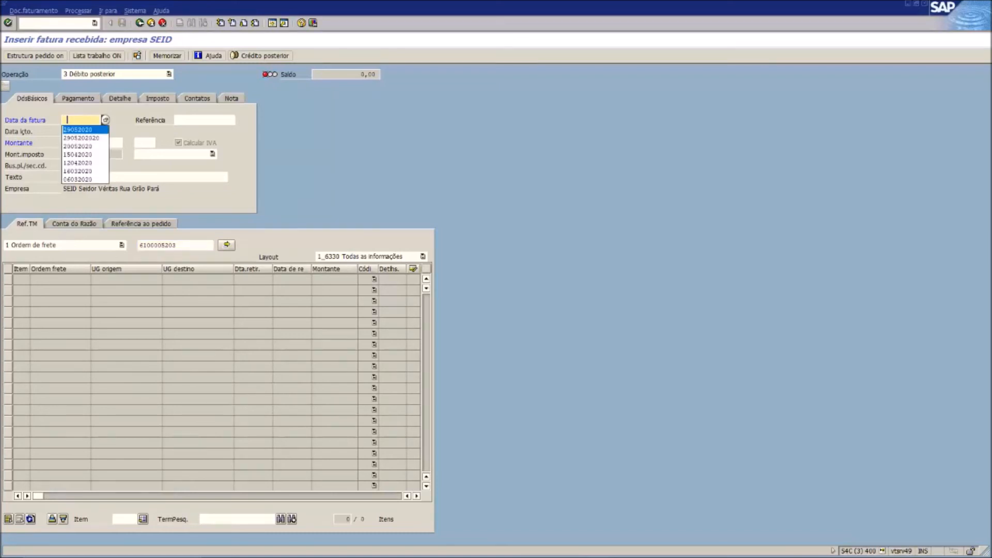
Step: Fill in the invoice date 29.05.2020, reference 776688 and amount 100, and load the freight order line
key("Return")
key("Tab")
type("776688")
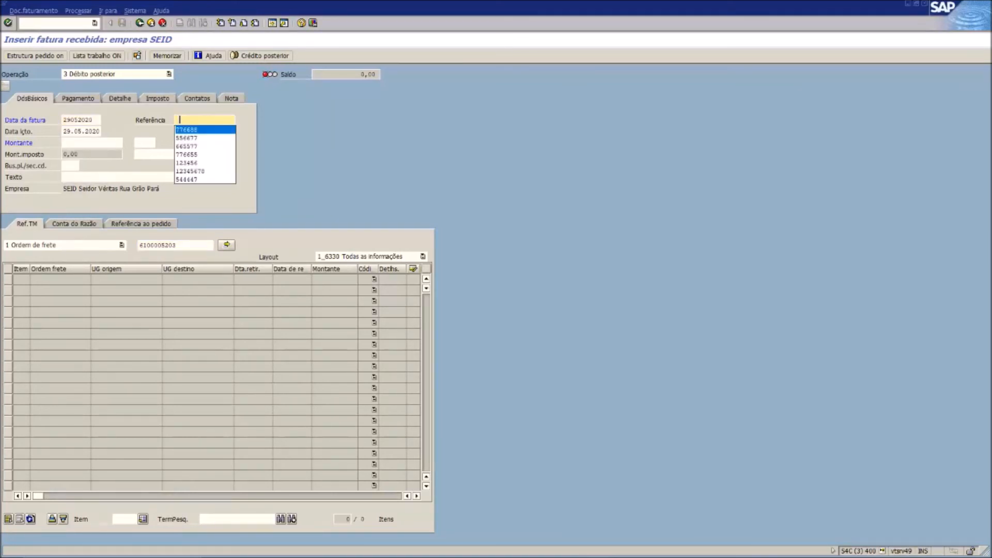
key("Tab")
key("Tab")
type("100")
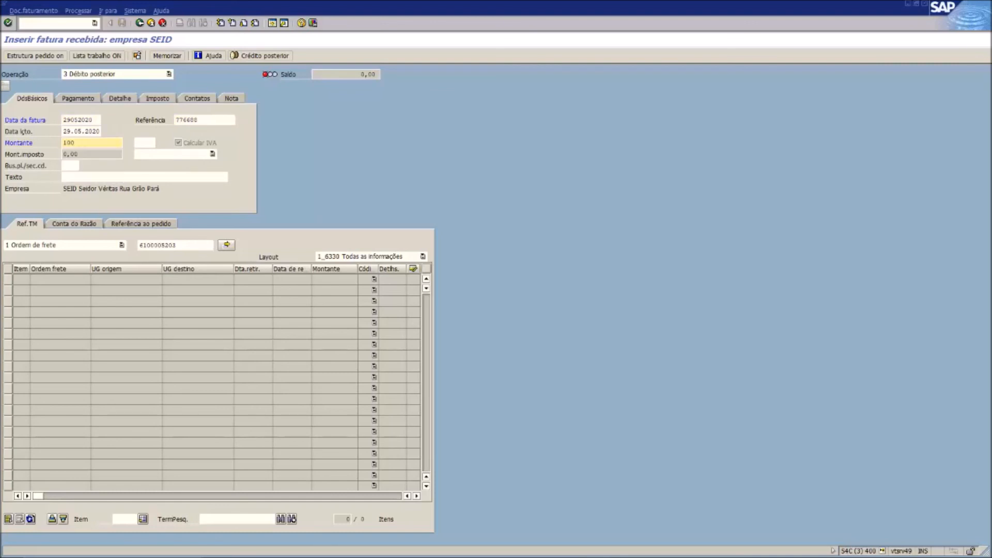
key("Return")
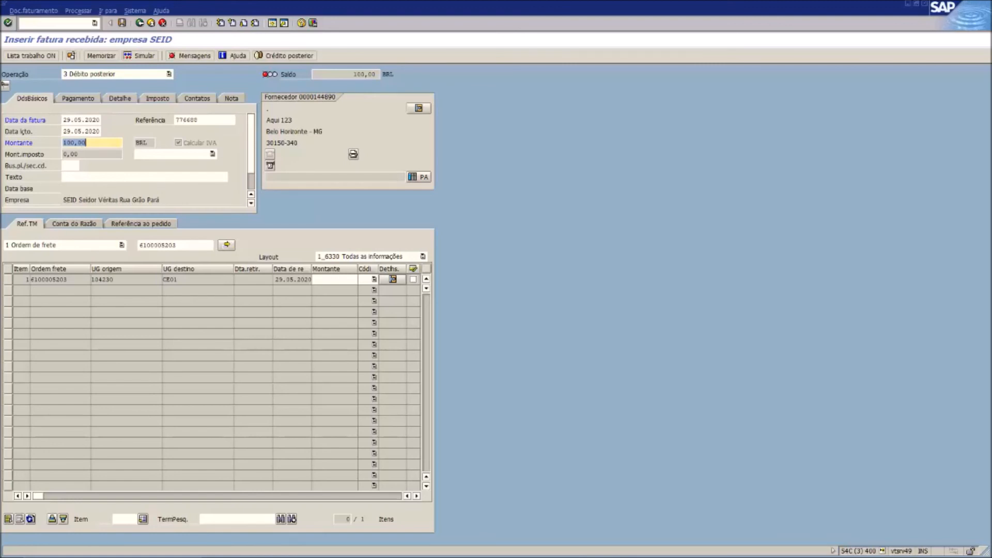
Step: Change the operation to 1 Fatura and assign tax code C0 (Consumo sem imposto) to the freight order line
left_click(169, 74)
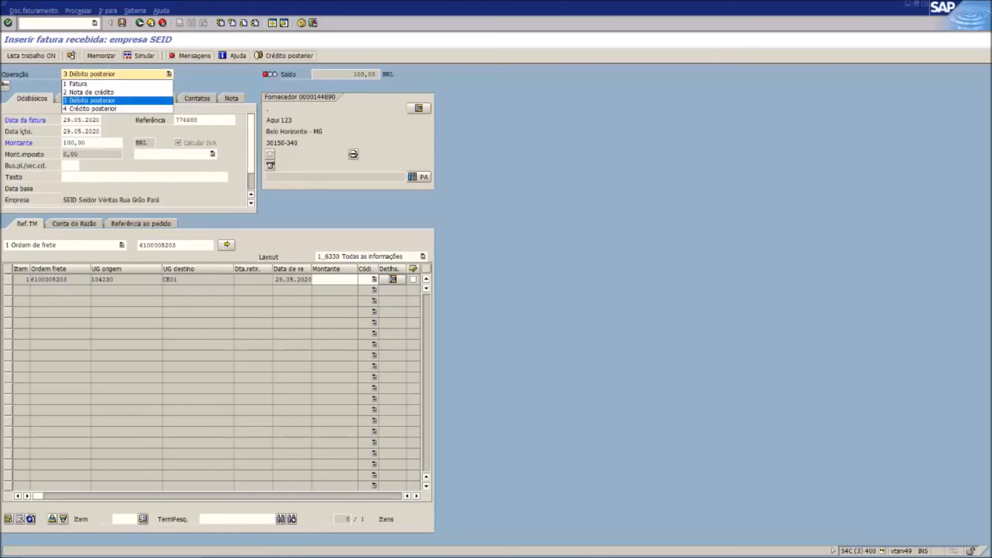
left_click(118, 84)
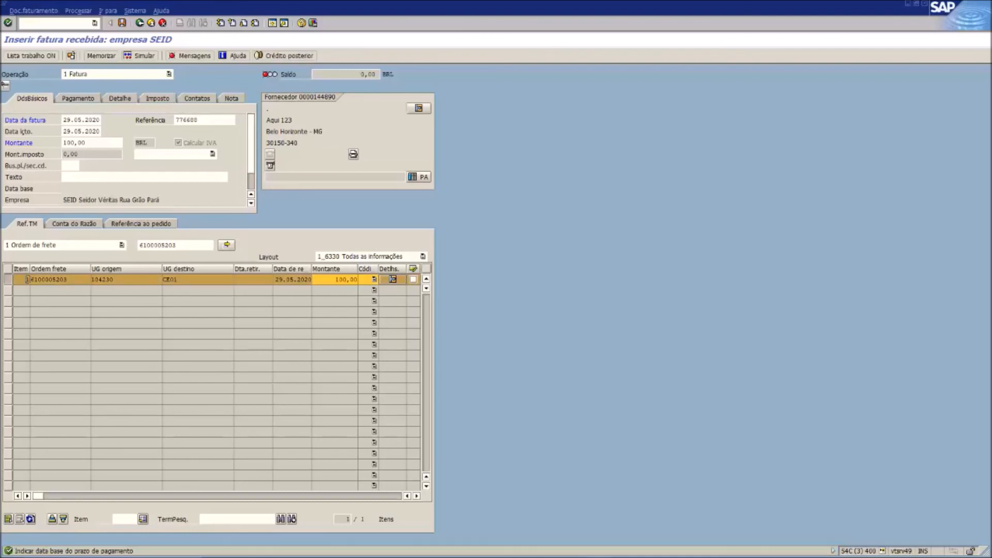
left_click(374, 279)
key("Down")
key("Down")
key("Down")
key("Down")
key("Down")
key("Down")
key("Down")
key("Down")
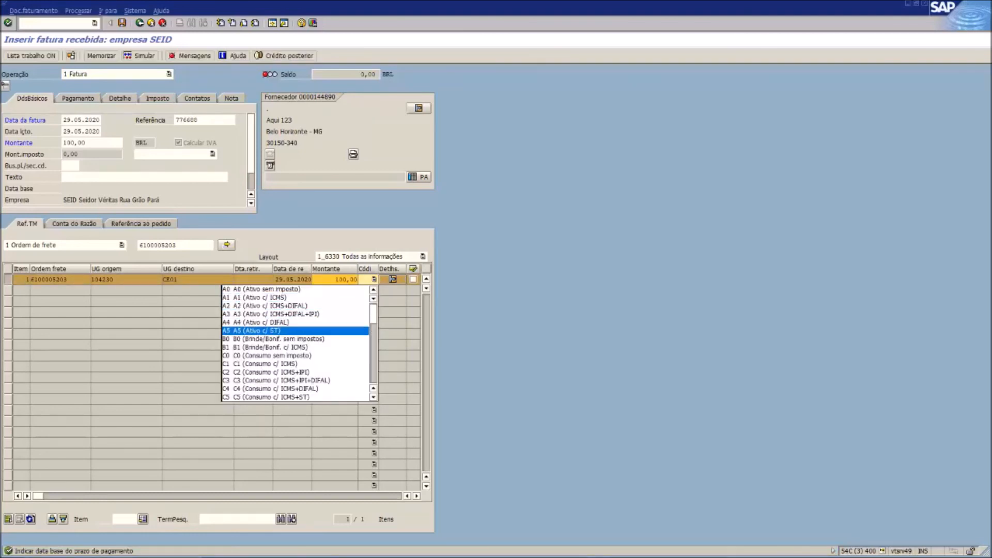
key("Return")
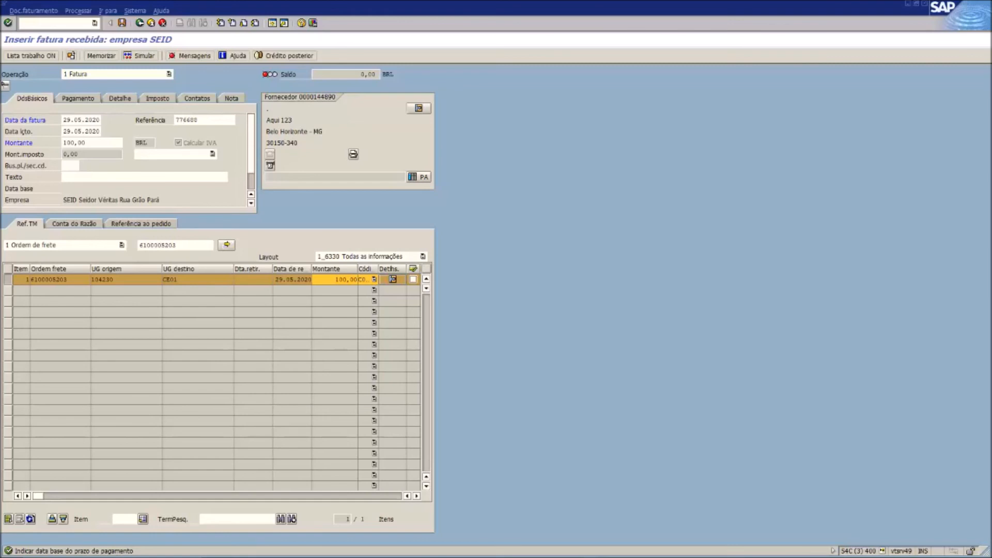
Step: Set the freight invoice's payment baseline date to 29.05.2020, and save the invoice after checking its detail data
left_click(78, 98)
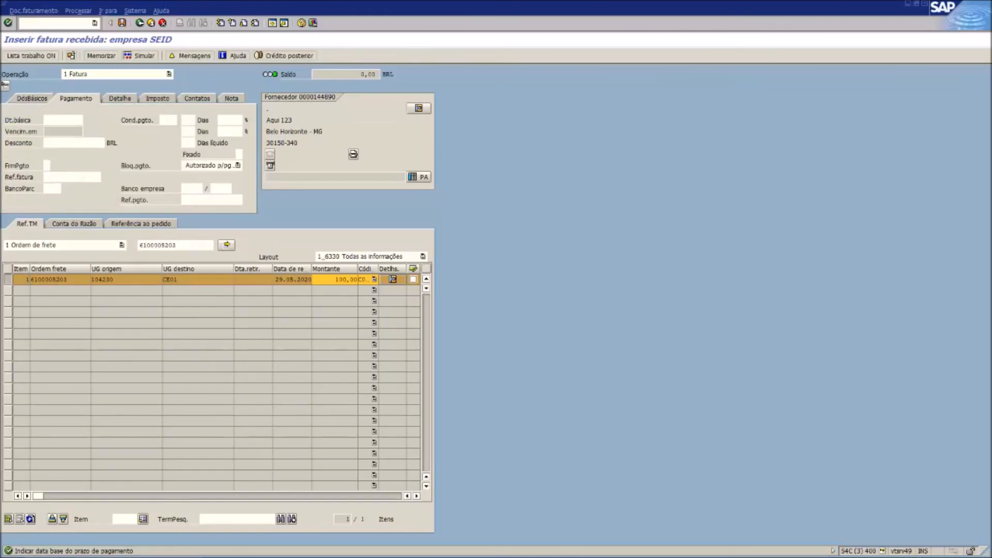
key("Return")
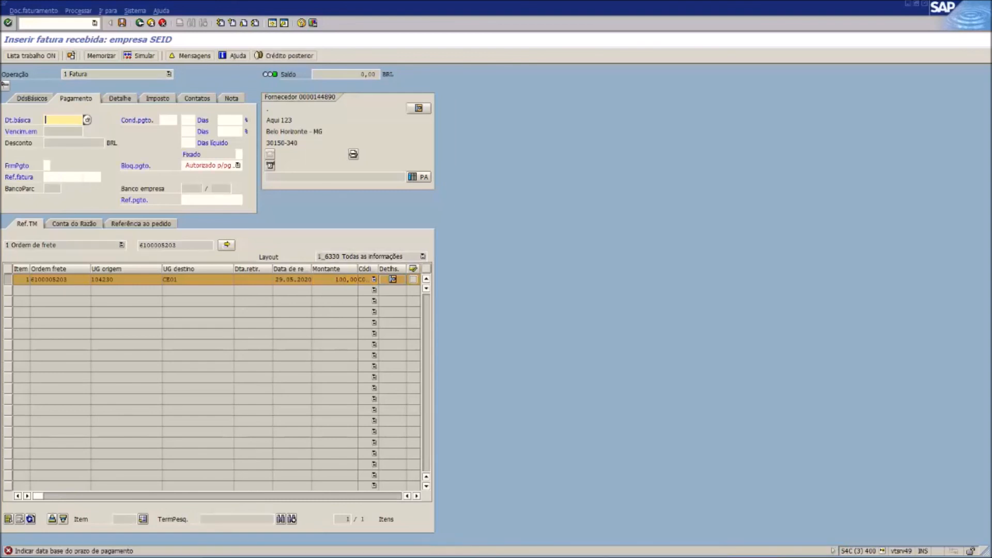
left_click(63, 120)
left_click(63, 129)
left_click(63, 120)
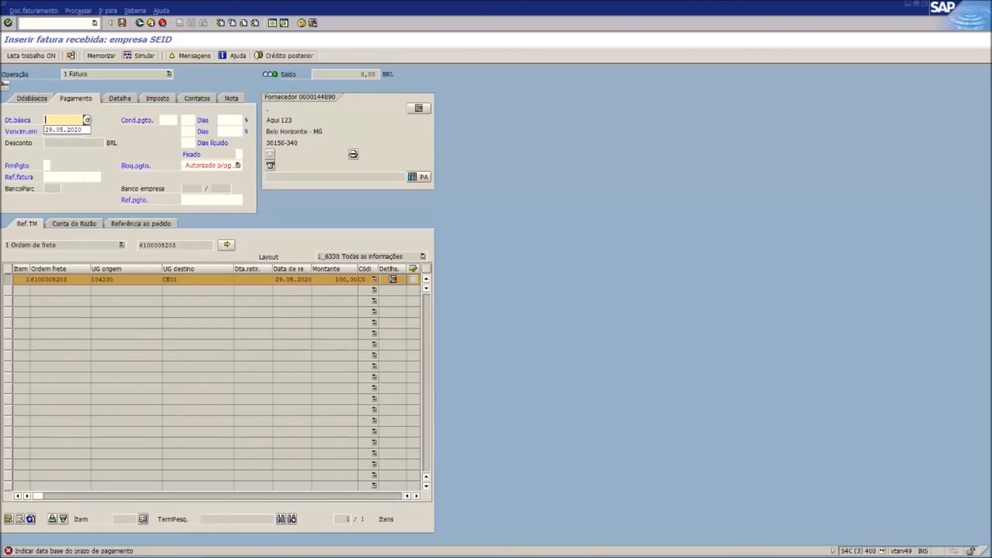
key("Down")
key("Return")
key("Return")
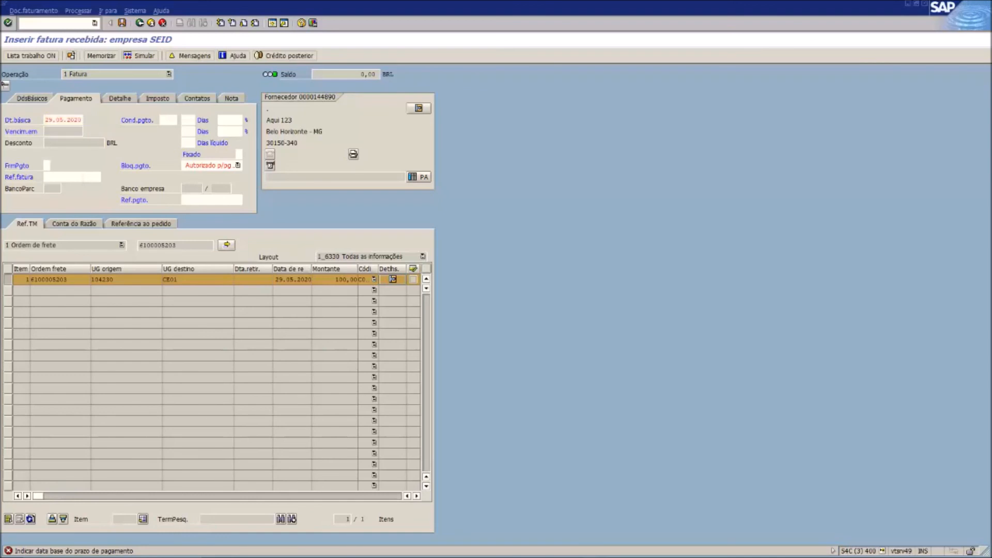
left_click(120, 98)
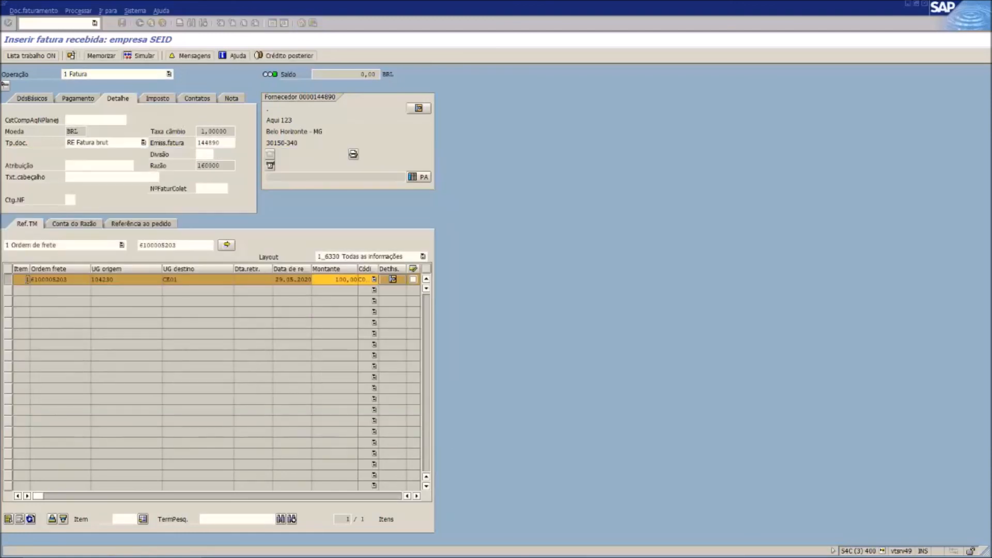
key("ctrl+s")
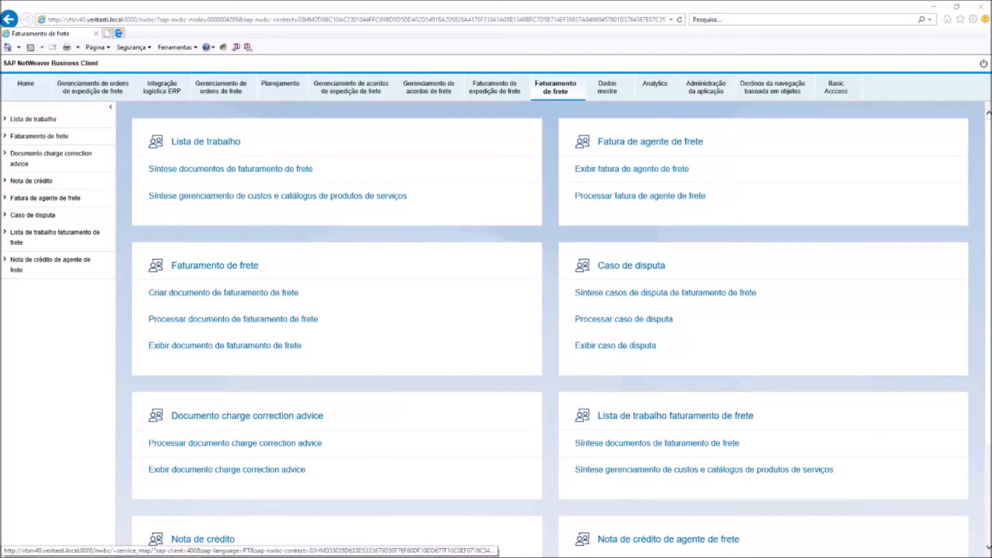
Step: View the layout and profile sets of the transport cockpit under planning, and leave the page without saving
left_click(283, 87)
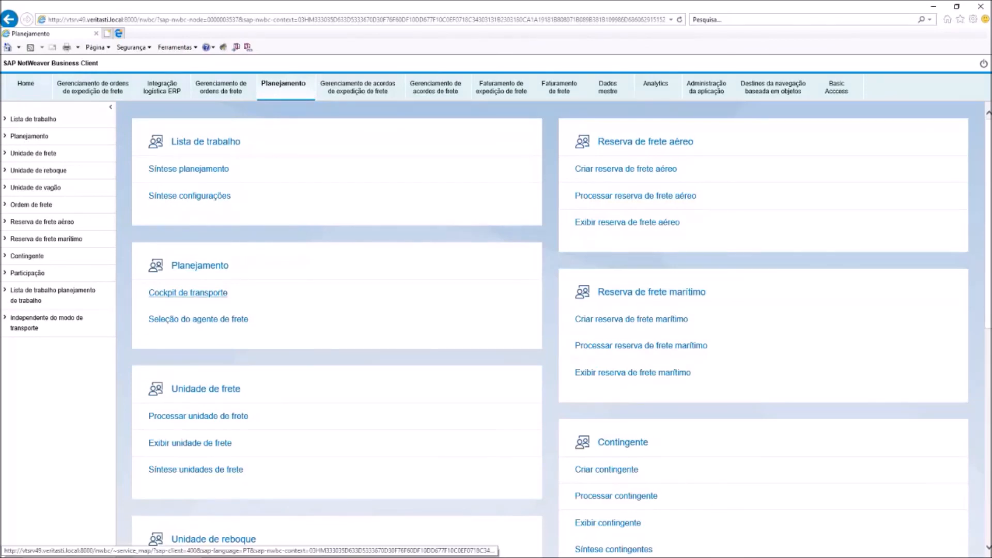
left_click(188, 293)
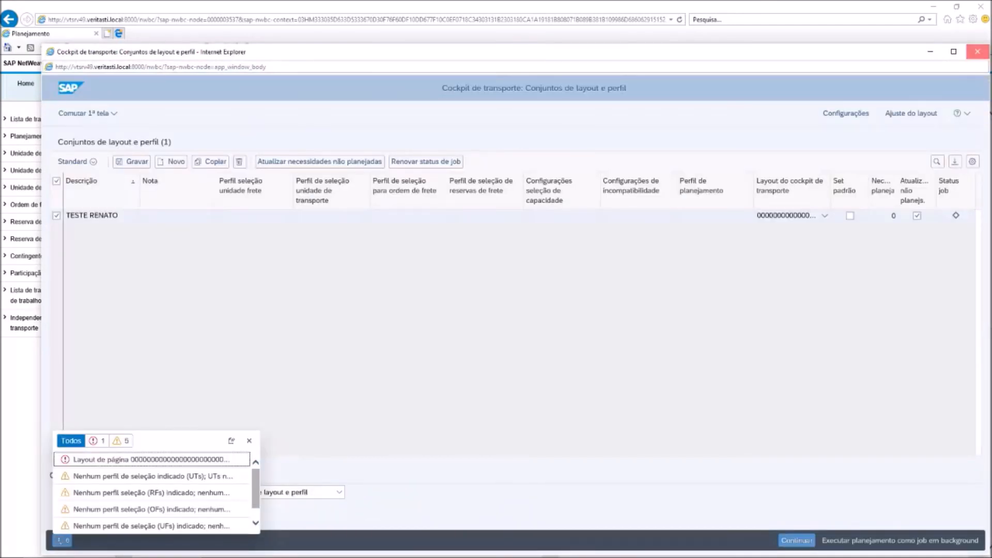
left_click(977, 51)
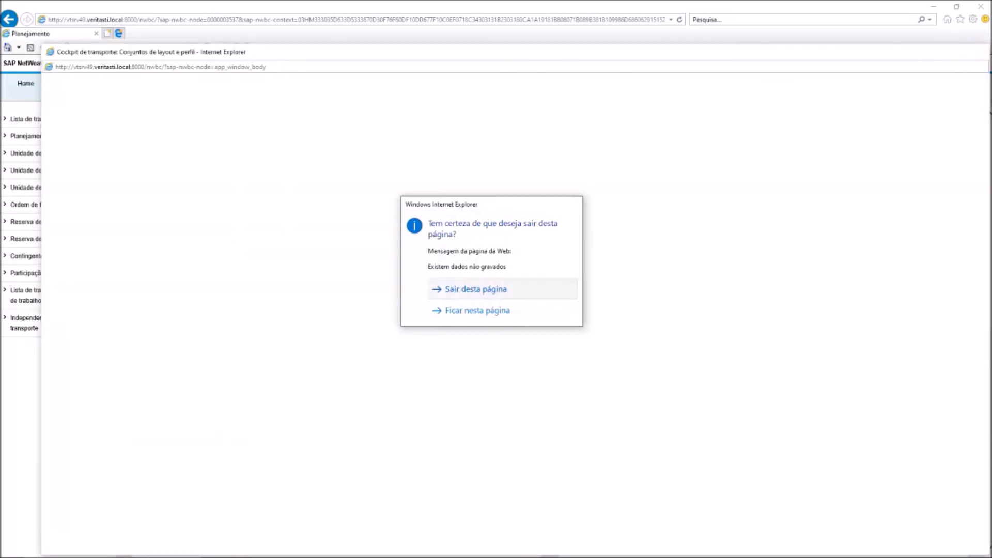
left_click(476, 289)
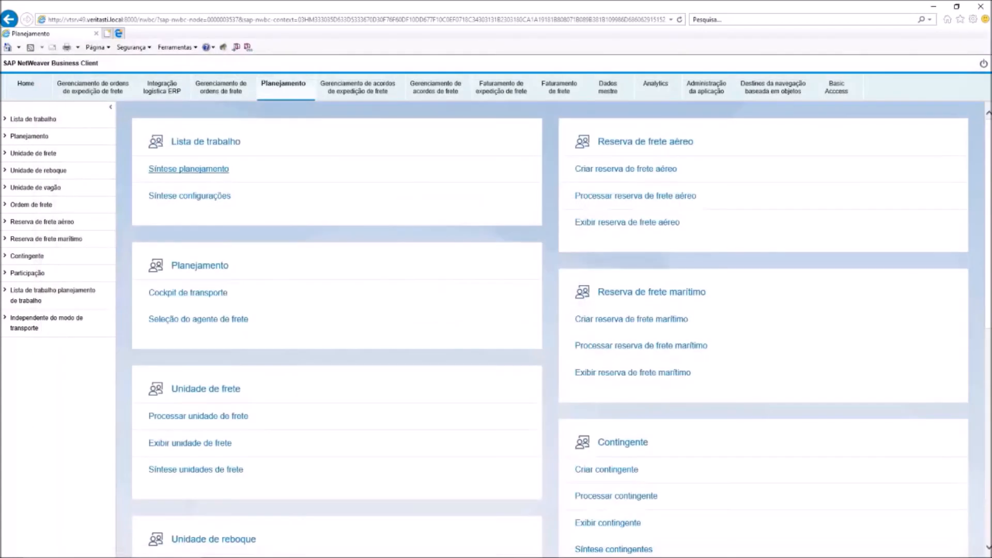
Step: Open the planning overview worklist
left_click(188, 169)
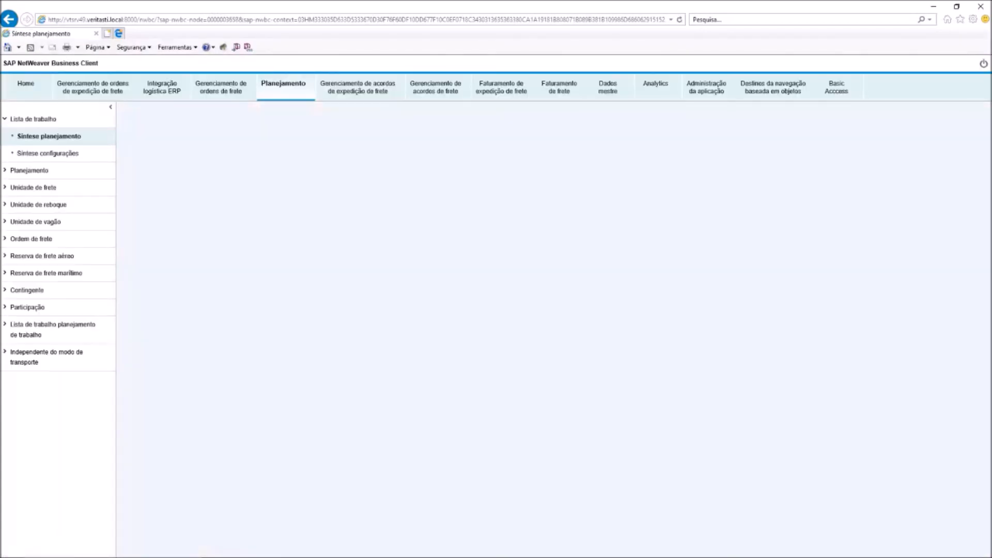